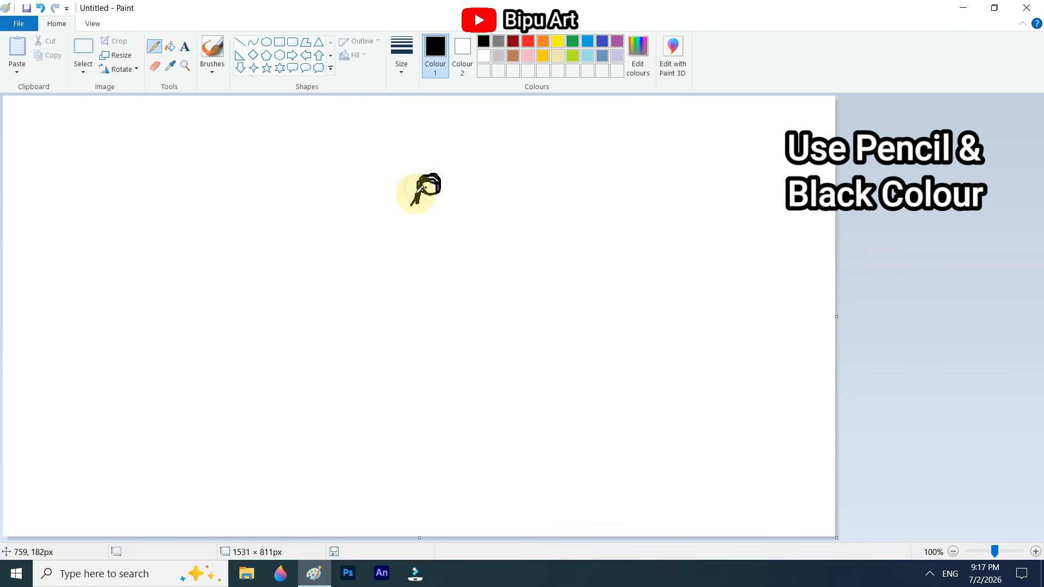
# Step: Sketch a small round head, S-curved neck and start of the breast of a standing bird in black with the Pencil
pyautogui.moveTo(413, 221); pyautogui.dragTo(421, 182)
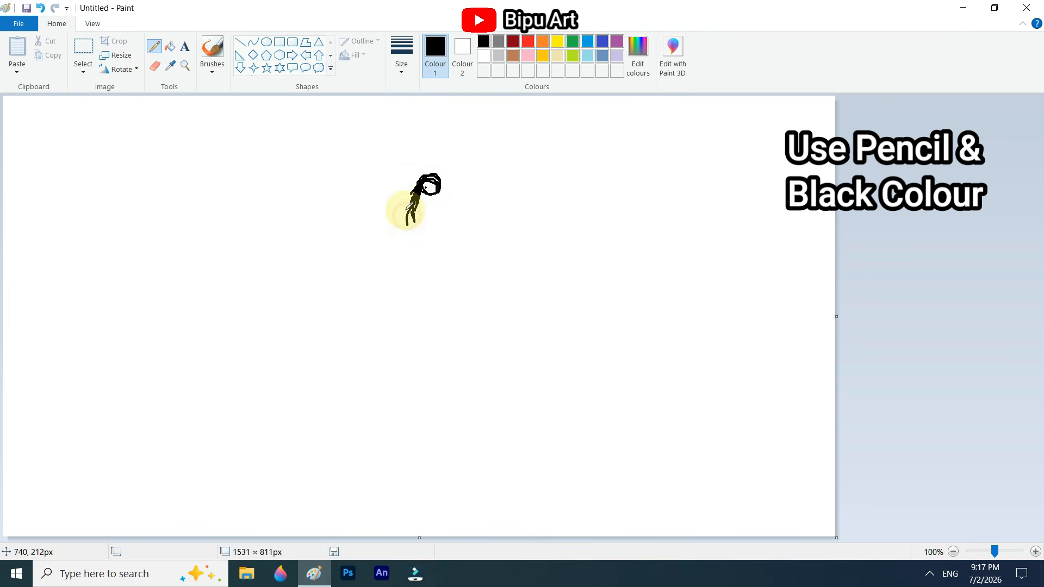
pyautogui.moveTo(417, 241); pyautogui.dragTo(431, 277)
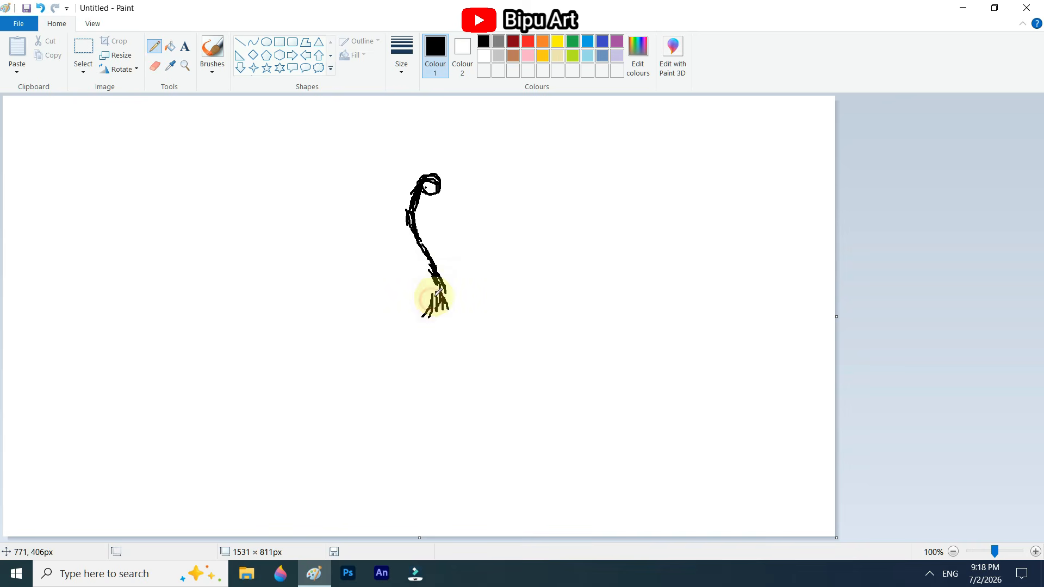
pyautogui.moveTo(427, 314)
pyautogui.mouseDown()
pyautogui.moveTo(409, 329)
pyautogui.moveTo(431, 287)
pyautogui.moveTo(385, 341)
pyautogui.moveTo(398, 335)
pyautogui.moveTo(427, 261)
pyautogui.moveTo(412, 206)
pyautogui.moveTo(438, 253)
pyautogui.moveTo(414, 225)
pyautogui.moveTo(446, 308)
pyautogui.moveTo(451, 293)
pyautogui.moveTo(454, 340)
pyautogui.mouseUp()
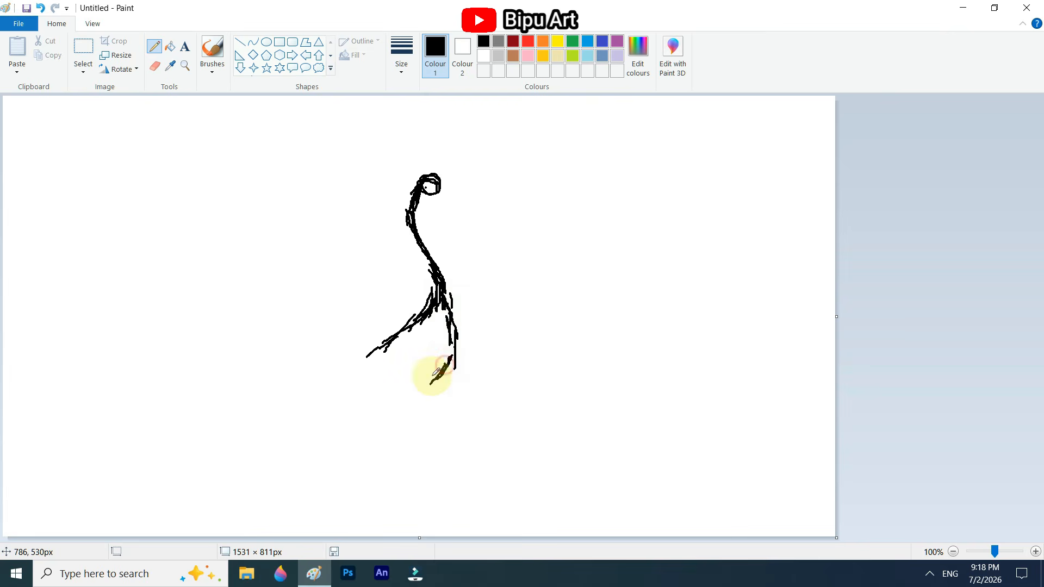
# Step: Sketch the bird's slanting body outline, tapering to a tail, and two jointed legs below it in black
pyautogui.moveTo(434, 392); pyautogui.dragTo(404, 413)
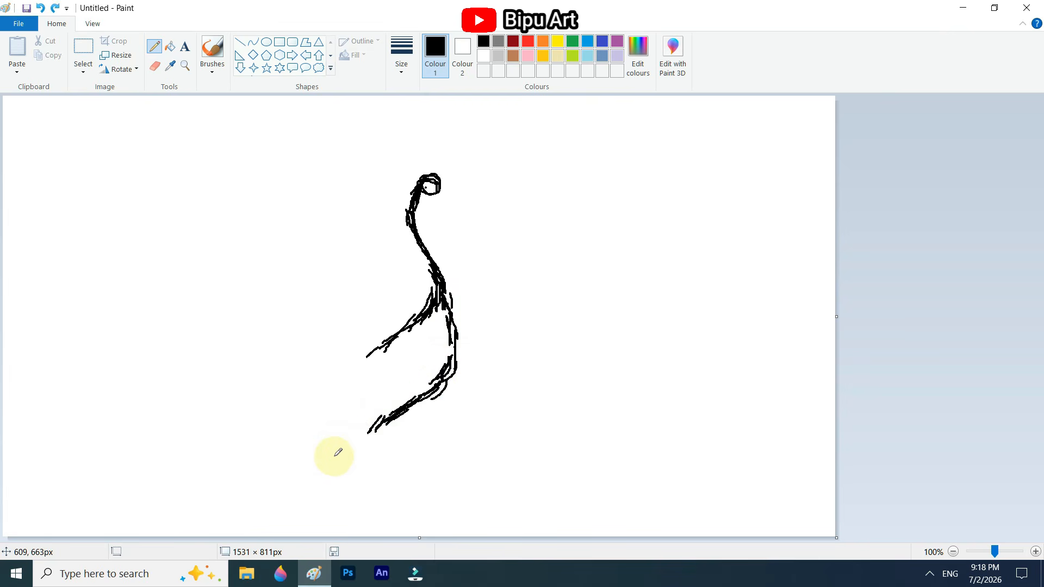
pyautogui.hotkey('ctrl', 'z')
pyautogui.moveTo(415, 310); pyautogui.dragTo(361, 401)
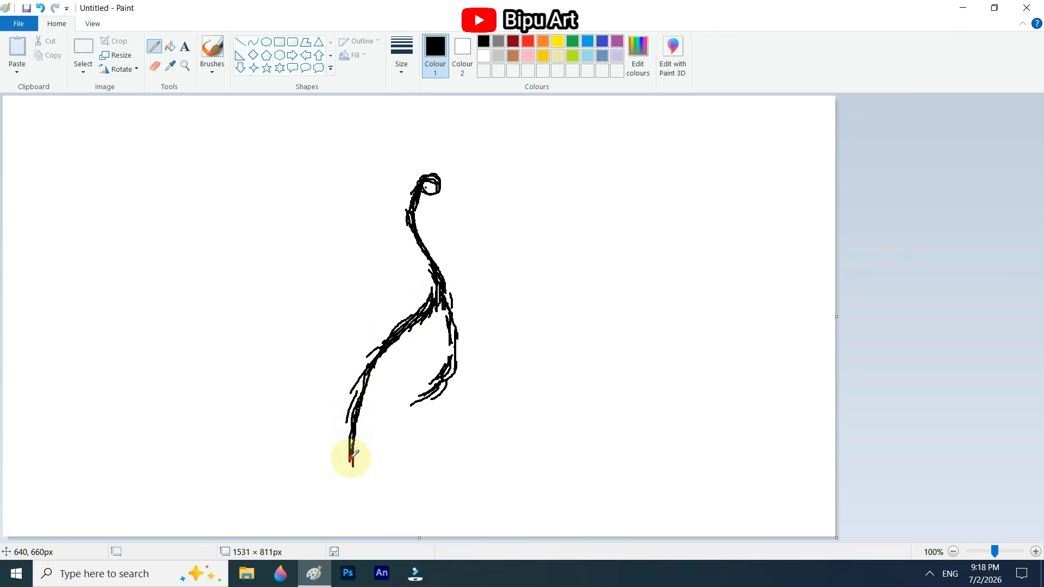
pyautogui.moveTo(351, 458); pyautogui.dragTo(349, 477)
pyautogui.moveTo(439, 291)
pyautogui.mouseDown()
pyautogui.moveTo(450, 366)
pyautogui.moveTo(361, 455)
pyautogui.moveTo(361, 442)
pyautogui.moveTo(427, 396)
pyautogui.moveTo(408, 426)
pyautogui.moveTo(403, 483)
pyautogui.mouseUp()
pyautogui.moveTo(422, 395)
pyautogui.mouseDown()
pyautogui.moveTo(421, 421)
pyautogui.moveTo(429, 409)
pyautogui.moveTo(433, 431)
pyautogui.moveTo(428, 408)
pyautogui.moveTo(417, 487)
pyautogui.moveTo(425, 468)
pyautogui.mouseUp()
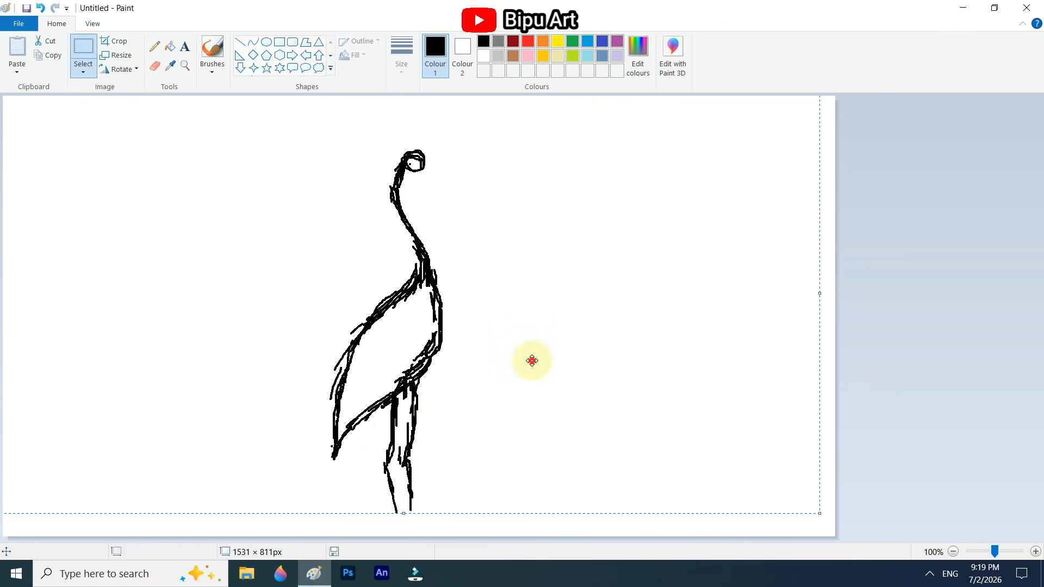
# Step: Fill the bird's body and head with black
pyautogui.click(168, 47)
pyautogui.click(414, 359)
pyautogui.click(429, 185)
# Step: Fill the white gaps and smooth the edges of the head and neck with the black Pencil at 200% zoom
pyautogui.click(1008, 551)
pyautogui.moveTo(502, 537); pyautogui.dragTo(696, 536)
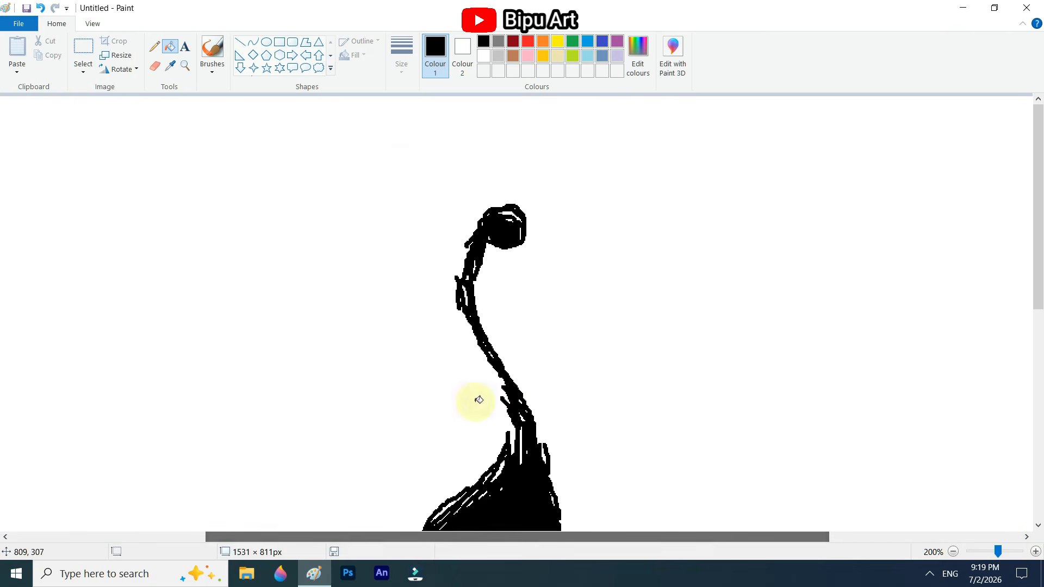
pyautogui.click(155, 47)
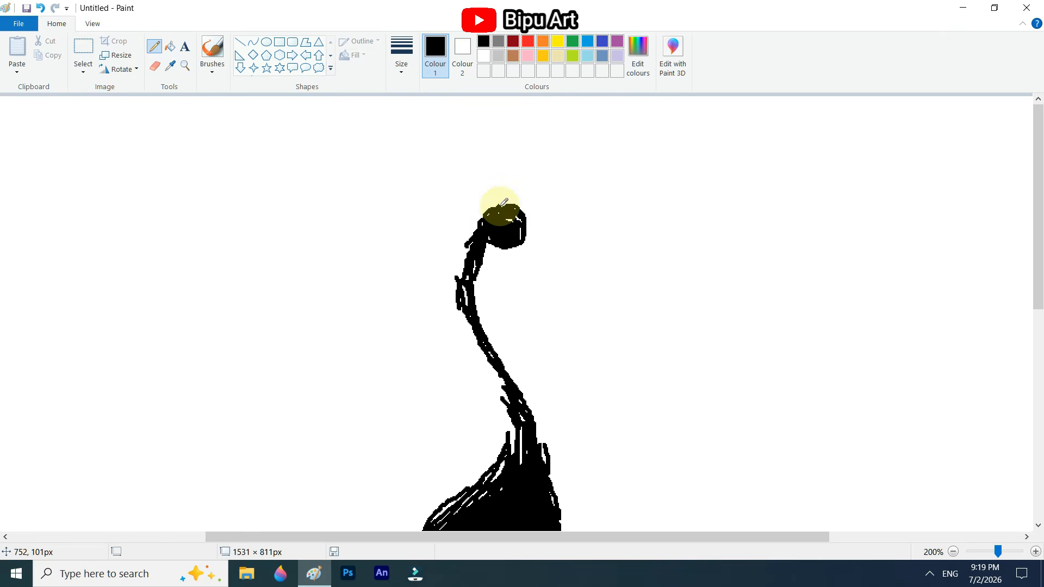
pyautogui.moveTo(498, 211); pyautogui.dragTo(497, 239)
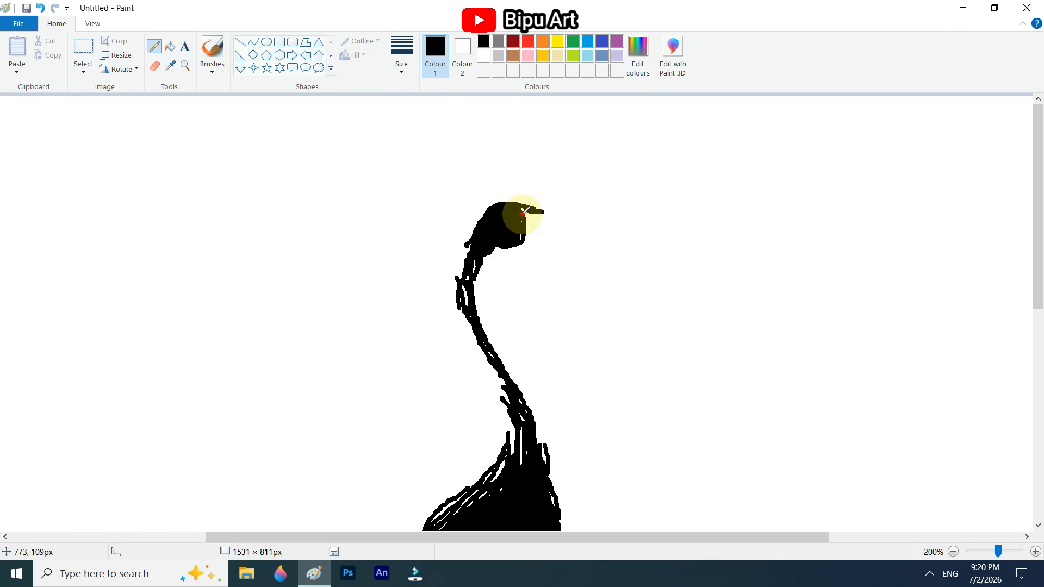
pyautogui.moveTo(491, 250)
pyautogui.mouseDown()
pyautogui.moveTo(474, 277)
pyautogui.moveTo(464, 270)
pyautogui.mouseUp()
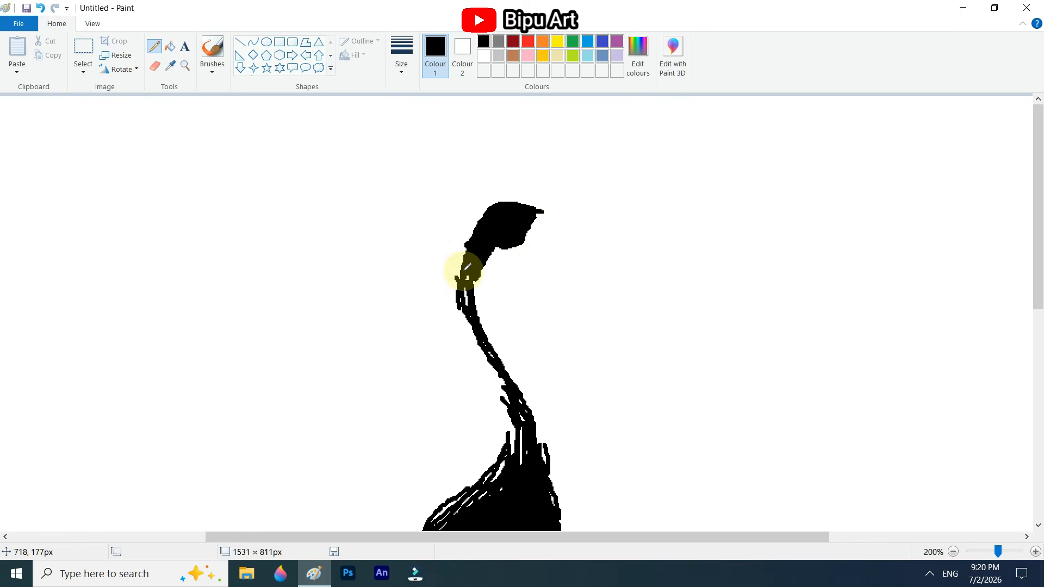
pyautogui.scroll(-2, 473, 307)
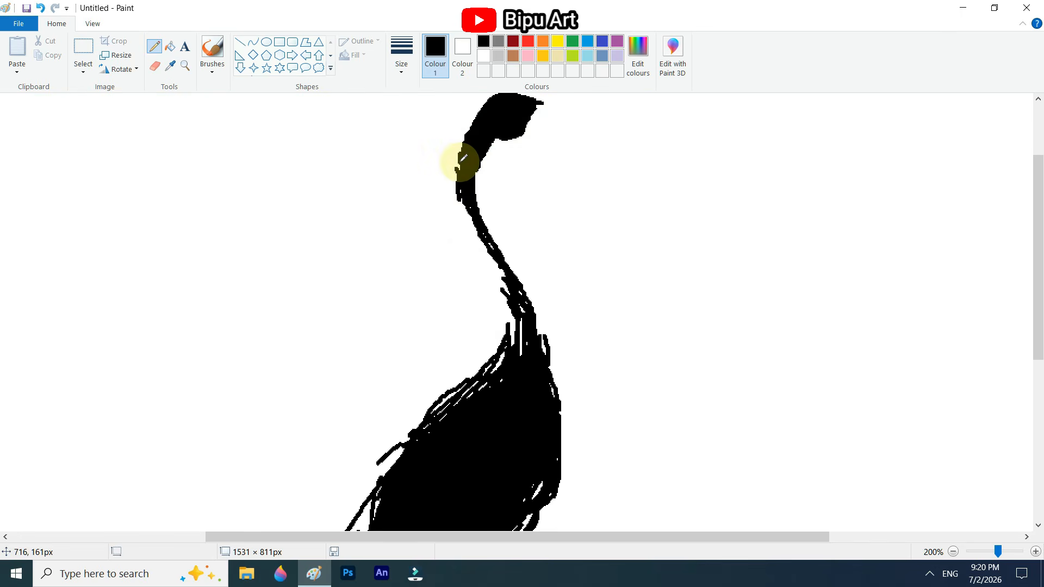
pyautogui.moveTo(467, 149)
pyautogui.mouseDown()
pyautogui.moveTo(463, 205)
pyautogui.moveTo(463, 186)
pyautogui.moveTo(514, 326)
pyautogui.moveTo(520, 297)
pyautogui.moveTo(482, 242)
pyautogui.moveTo(510, 308)
pyautogui.mouseUp()
pyautogui.scroll(2, 500, 279)
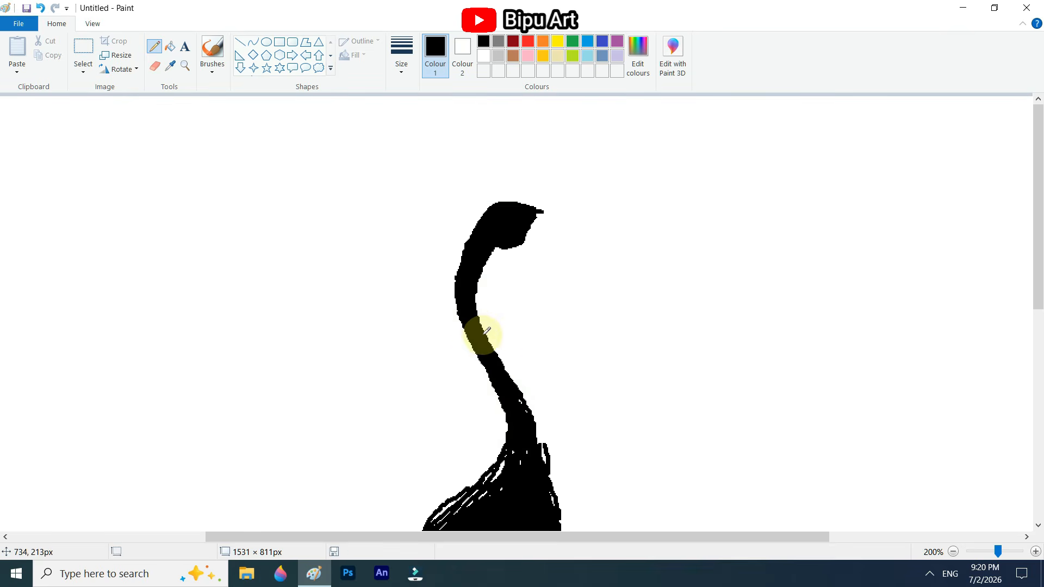
pyautogui.scroll(-2, 543, 401)
pyautogui.moveTo(478, 205)
pyautogui.mouseDown()
pyautogui.moveTo(505, 266)
pyautogui.moveTo(477, 182)
pyautogui.moveTo(541, 339)
pyautogui.moveTo(487, 365)
pyautogui.mouseUp()
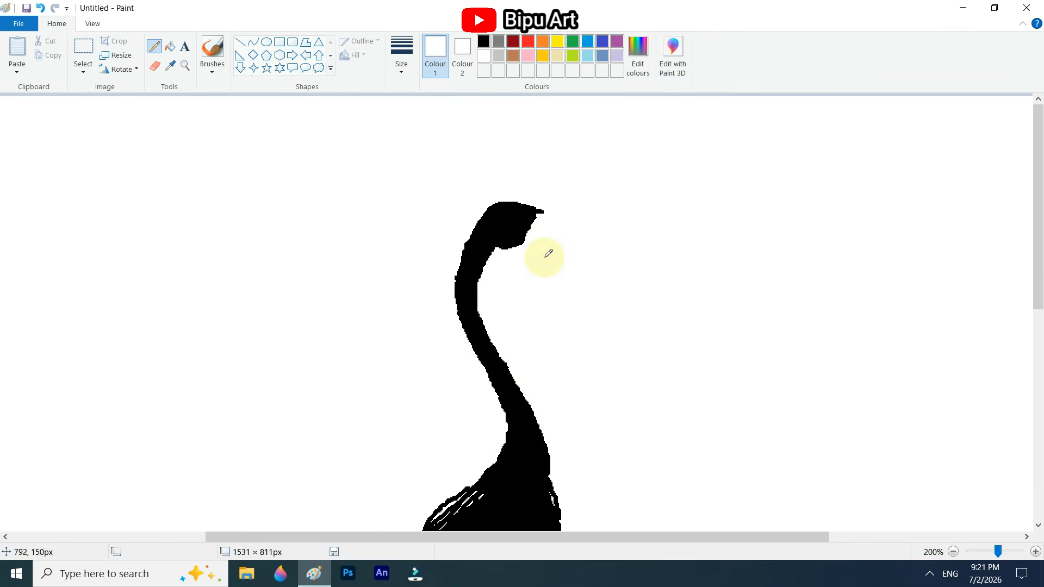
# Step: Draw a pointed, upward-slanting beak with thin black lines about 120 × 66 px and 97 × 41 px, and fill it black
pyautogui.moveTo(530, 242)
pyautogui.mouseDown()
pyautogui.moveTo(500, 250)
pyautogui.moveTo(602, 181)
pyautogui.moveTo(640, 170)
pyautogui.mouseUp()
pyautogui.click(170, 66)
pyautogui.click(488, 224)
pyautogui.click(240, 42)
pyautogui.click(401, 54)
pyautogui.click(433, 94)
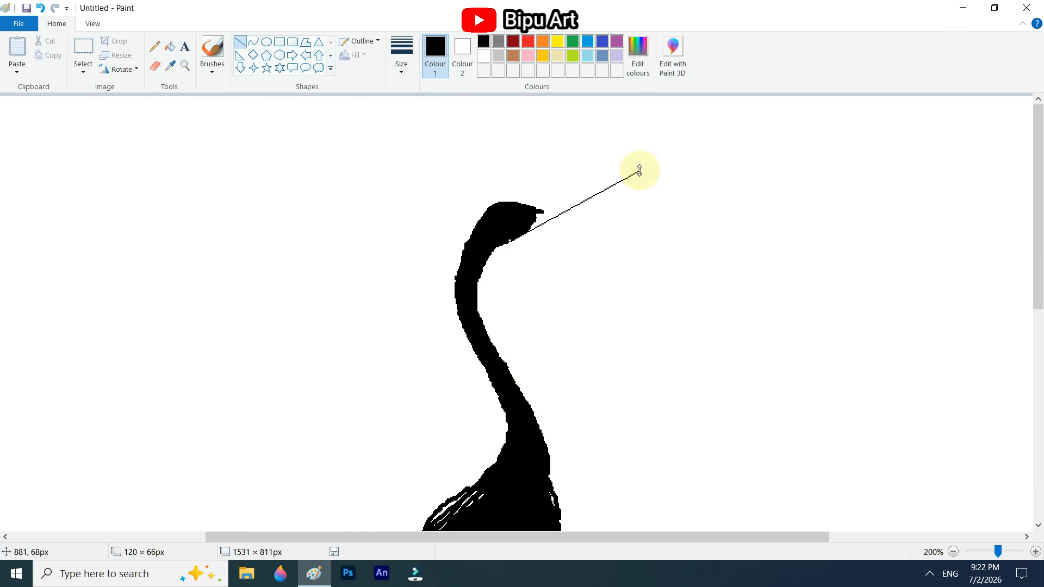
pyautogui.moveTo(543, 212); pyautogui.dragTo(640, 170)
pyautogui.click(170, 47)
pyautogui.click(545, 217)
# Step: Blend the crown of the head into the upper edge of the beak with black curves
pyautogui.click(953, 551)
pyautogui.click(1035, 551)
pyautogui.moveTo(489, 536); pyautogui.dragTo(613, 537)
pyautogui.click(483, 56)
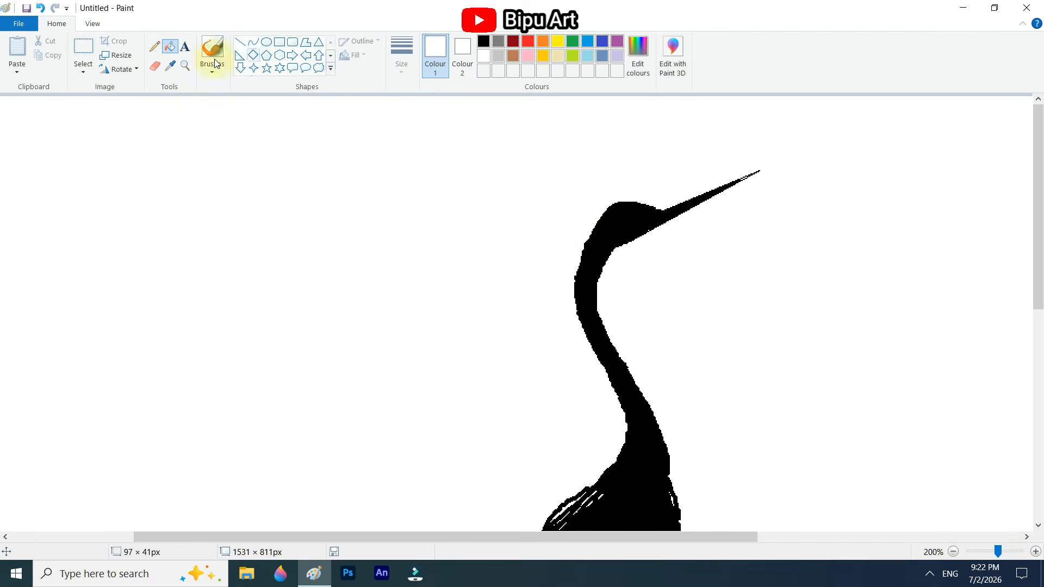
pyautogui.click(154, 46)
pyautogui.click(252, 41)
pyautogui.click(484, 41)
pyautogui.moveTo(616, 201); pyautogui.dragTo(682, 202)
pyautogui.moveTo(650, 204)
pyautogui.mouseDown()
pyautogui.moveTo(645, 217)
pyautogui.moveTo(616, 196)
pyautogui.moveTo(748, 174)
pyautogui.mouseUp()
# Step: Refine the edges of the head and beak, trimming with the white Pencil and reinforcing with black lines
pyautogui.click(401, 55)
pyautogui.click(433, 143)
pyautogui.click(155, 47)
pyautogui.click(483, 56)
pyautogui.click(239, 42)
pyautogui.click(484, 41)
pyautogui.click(401, 54)
pyautogui.click(429, 114)
pyautogui.scroll(-2, 778, 169)
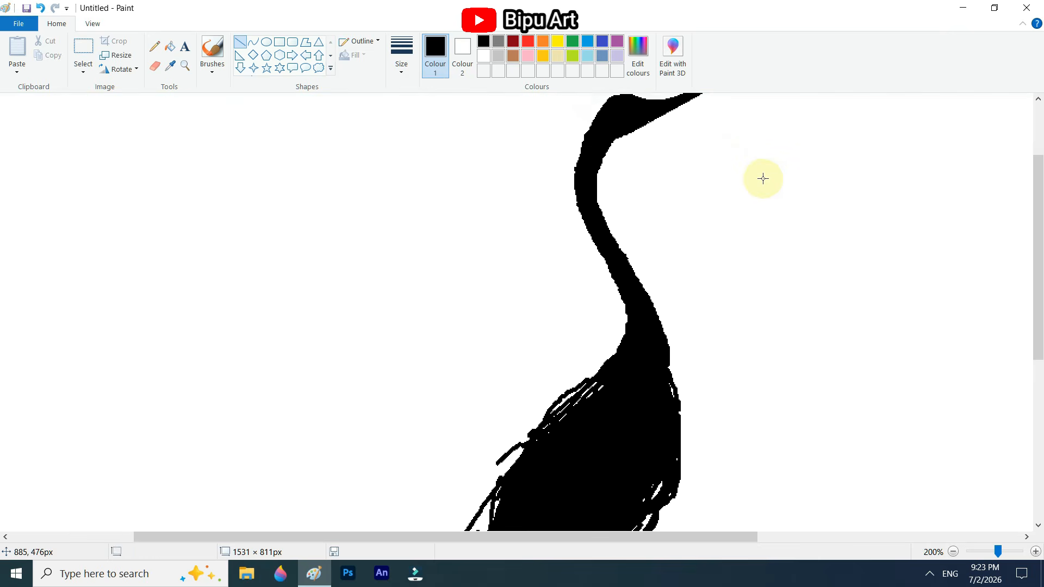
pyautogui.scroll(2, 740, 188)
# Step: Smooth the inner neck, breast and upper back with the black Pencil, closing the white gaps
pyautogui.click(154, 46)
pyautogui.scroll(-2, 595, 137)
pyautogui.click(594, 153)
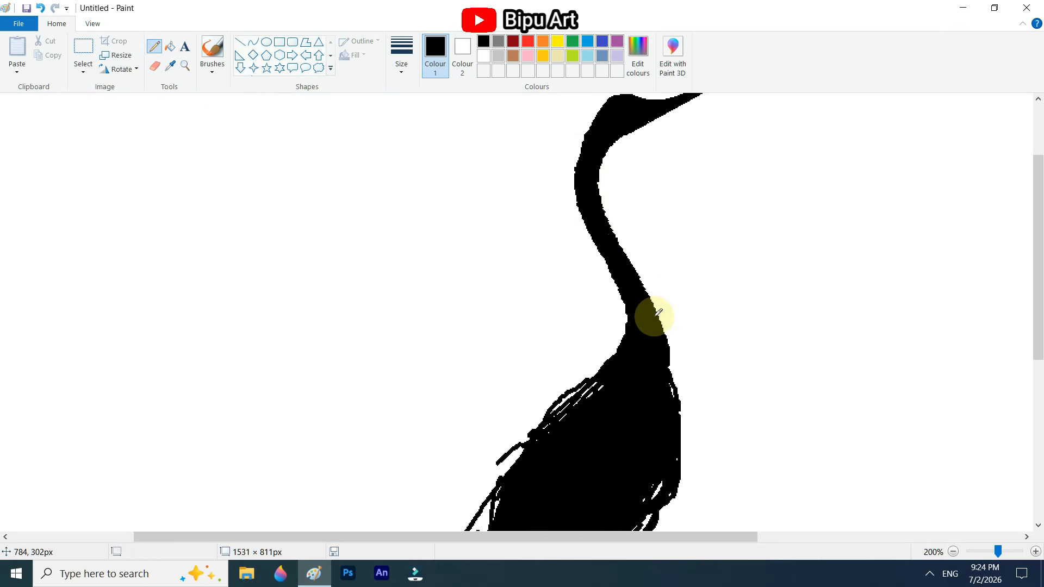
pyautogui.scroll(-2, 653, 315)
pyautogui.click(603, 268)
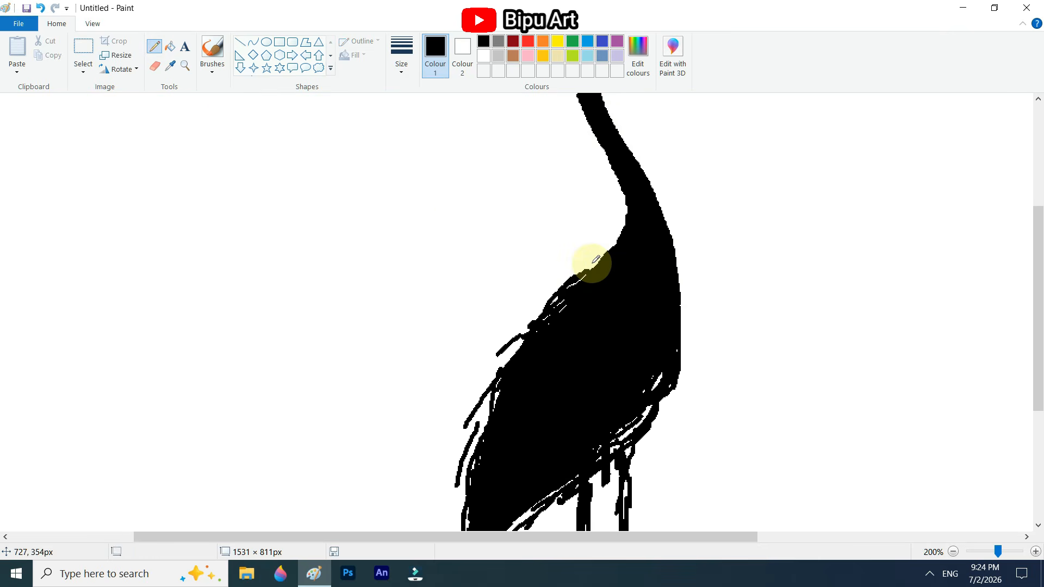
pyautogui.scroll(-2, 596, 260)
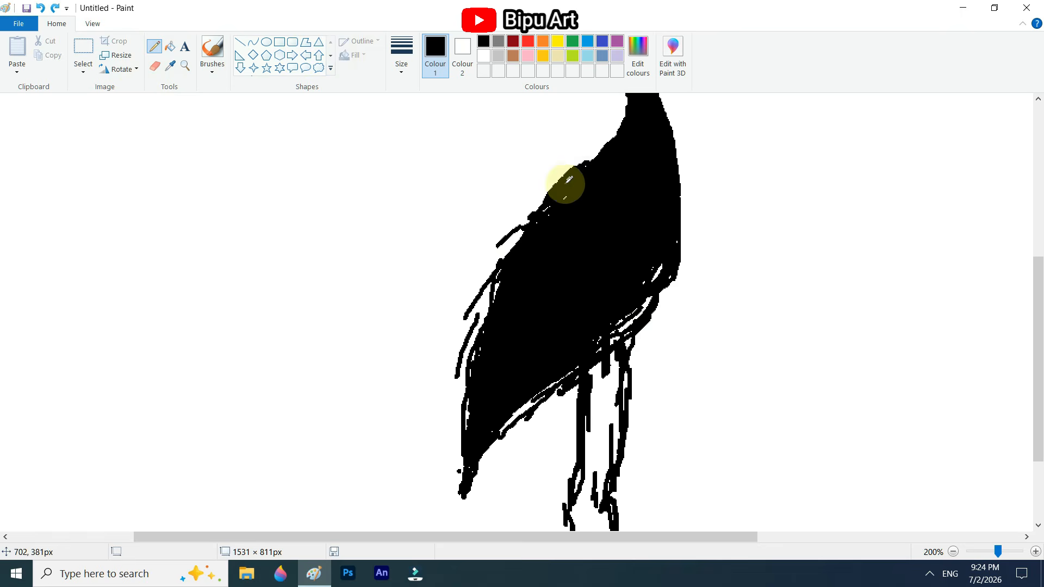
pyautogui.scroll(-2, 652, 222)
# Step: Fill the remaining white gaps along the belly and rear edge of the body with black
pyautogui.click(170, 47)
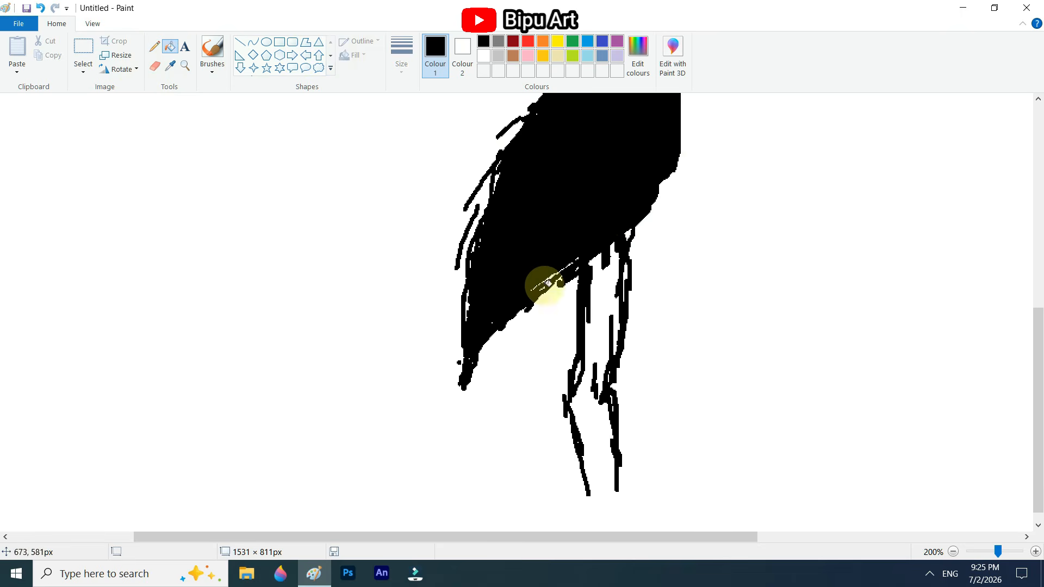
pyautogui.click(154, 47)
pyautogui.moveTo(534, 290)
pyautogui.mouseDown()
pyautogui.moveTo(566, 265)
pyautogui.moveTo(556, 235)
pyautogui.moveTo(635, 185)
pyautogui.moveTo(623, 233)
pyautogui.mouseUp()
pyautogui.scroll(4, 562, 268)
pyautogui.scroll(-2, 623, 233)
pyautogui.moveTo(505, 251)
pyautogui.mouseDown()
pyautogui.moveTo(533, 215)
pyautogui.moveTo(508, 244)
pyautogui.moveTo(474, 363)
pyautogui.moveTo(482, 317)
pyautogui.mouseUp()
# Step: Trim the stray strokes along the back, tail and belly with the white Pencil
pyautogui.click(483, 56)
pyautogui.moveTo(512, 230)
pyautogui.mouseDown()
pyautogui.moveTo(463, 347)
pyautogui.moveTo(458, 478)
pyautogui.mouseUp()
pyautogui.scroll(-2, 538, 378)
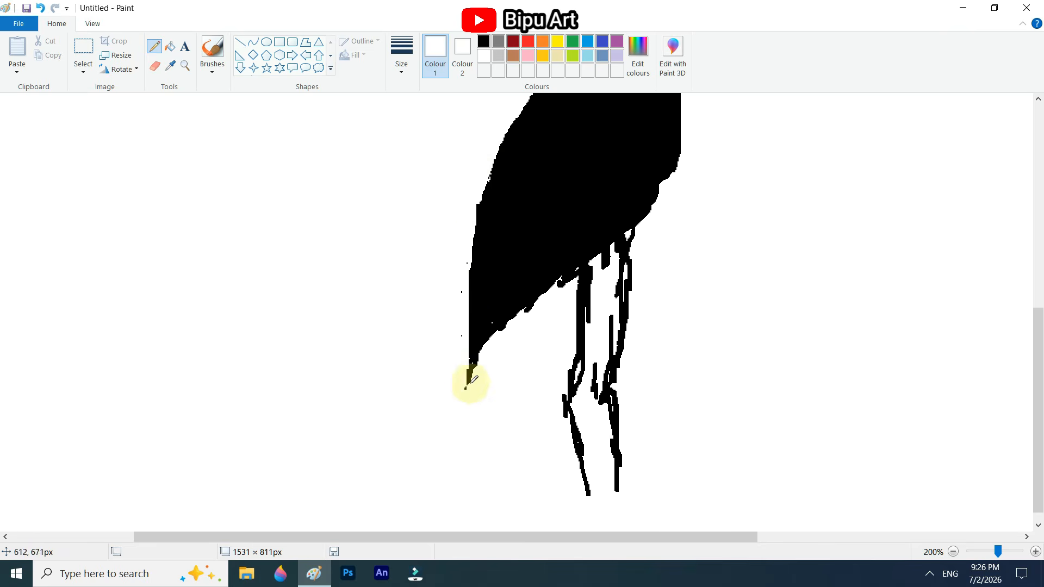
pyautogui.moveTo(468, 384)
pyautogui.mouseDown()
pyautogui.moveTo(540, 294)
pyautogui.moveTo(607, 253)
pyautogui.mouseUp()
pyautogui.scroll(2, 697, 274)
# Step: Add a pointed outer tail feather with thin black curves about 35 × 111 px and fill it black
pyautogui.click(483, 40)
pyautogui.click(252, 41)
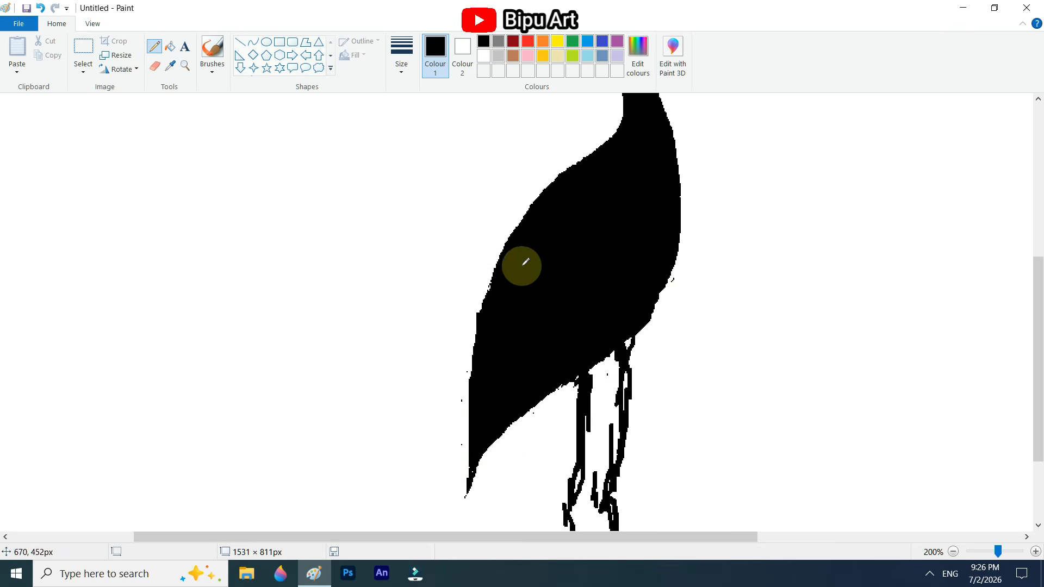
pyautogui.click(401, 54)
pyautogui.click(412, 91)
pyautogui.moveTo(453, 470)
pyautogui.mouseDown()
pyautogui.moveTo(465, 366)
pyautogui.moveTo(454, 468)
pyautogui.mouseUp()
pyautogui.click(169, 47)
pyautogui.click(464, 407)
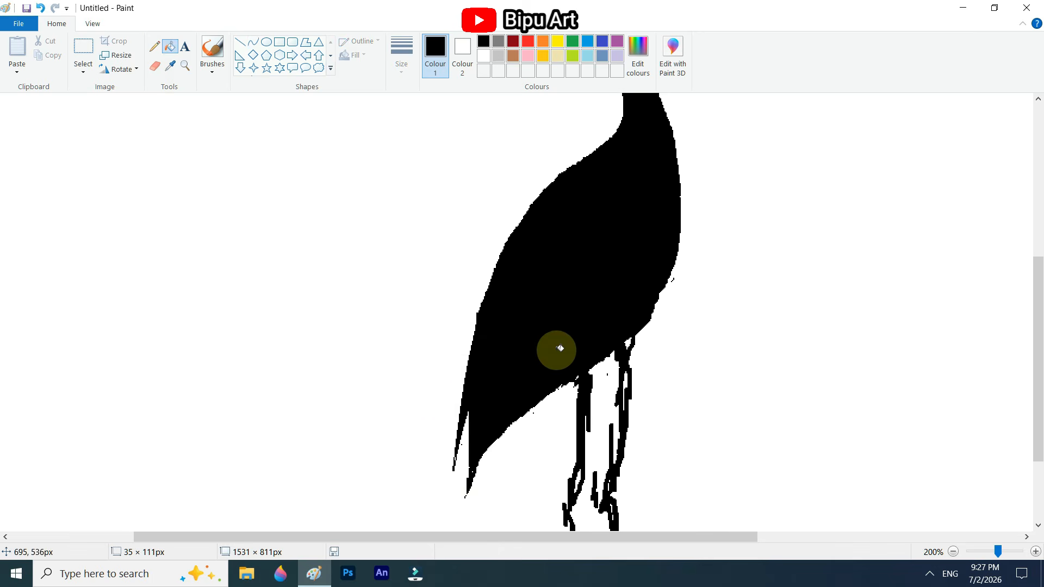
# Step: Add a second, longer tail feather beside the first with a black curve about 22 × 107 px and fill it black
pyautogui.scroll(-2, 559, 349)
pyautogui.click(253, 42)
pyautogui.moveTo(475, 291)
pyautogui.mouseDown()
pyautogui.moveTo(458, 433)
pyautogui.moveTo(455, 423)
pyautogui.mouseUp()
pyautogui.click(464, 346)
pyautogui.scroll(2, 473, 405)
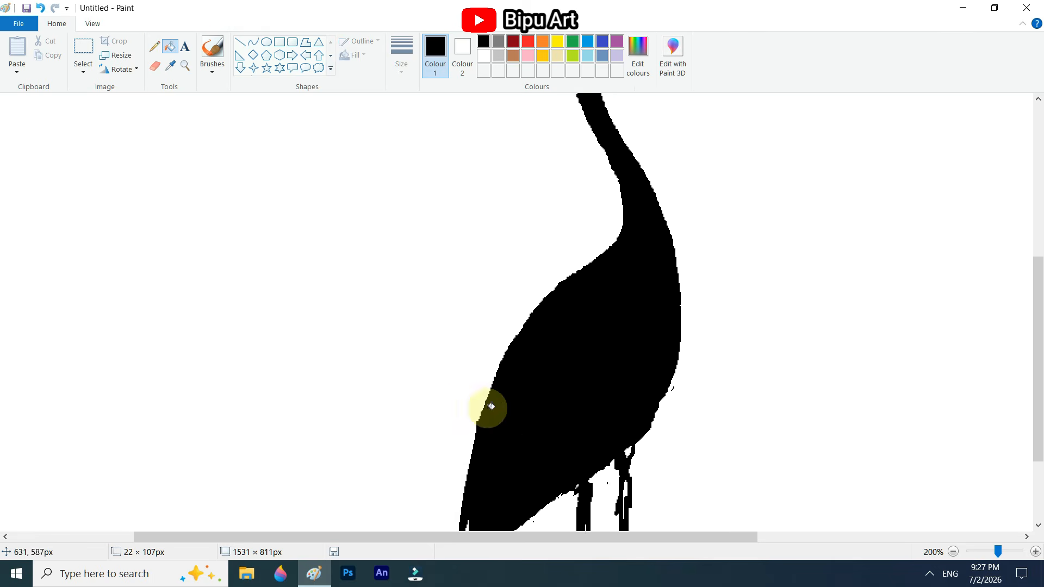
# Step: Add a short feather beneath the tail with black curves about 53 × 77 px and fill it black
pyautogui.scroll(-2, 486, 407)
pyautogui.moveTo(514, 299)
pyautogui.mouseDown()
pyautogui.moveTo(486, 379)
pyautogui.moveTo(485, 358)
pyautogui.moveTo(543, 282)
pyautogui.mouseUp()
pyautogui.hotkey('ctrl', 'z')
pyautogui.click(505, 309)
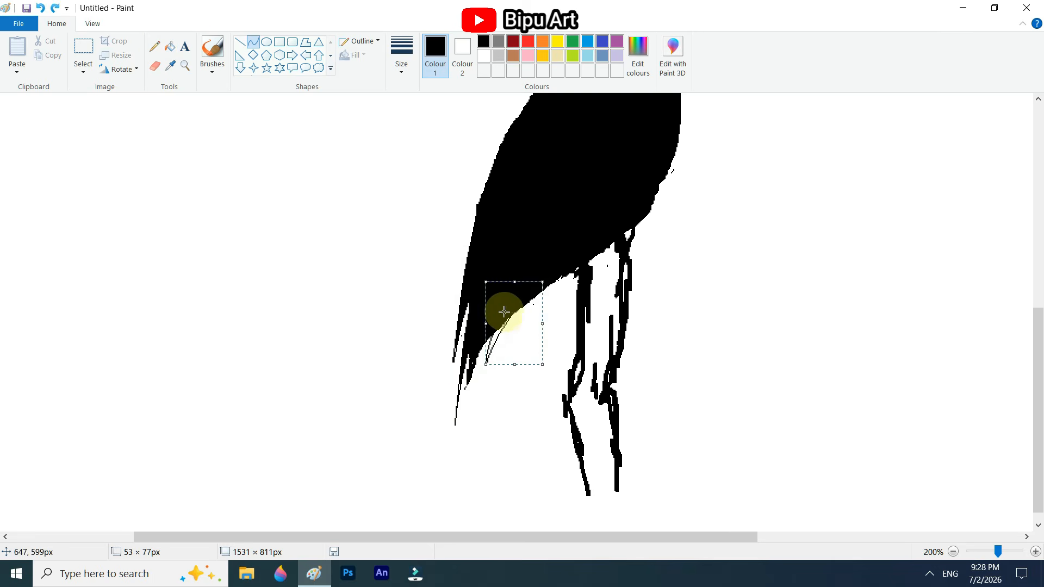
pyautogui.click(170, 46)
pyautogui.click(495, 338)
pyautogui.scroll(2, 495, 338)
# Step: Trim both legs thinner and erase most of the lower legs with a thicker white Pencil
pyautogui.click(154, 46)
pyautogui.scroll(-2, 575, 349)
pyautogui.click(402, 54)
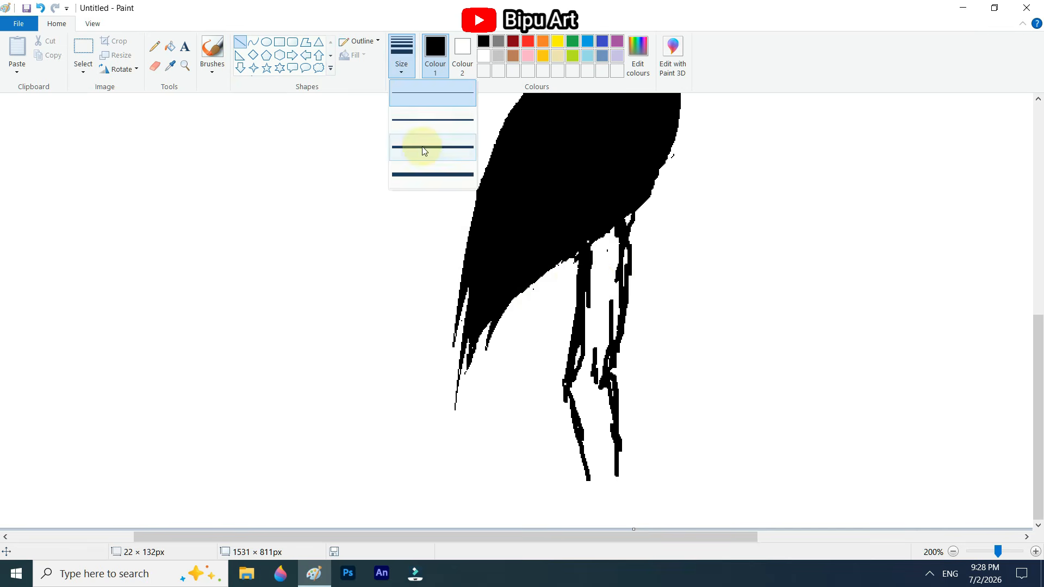
pyautogui.click(419, 143)
pyautogui.click(483, 56)
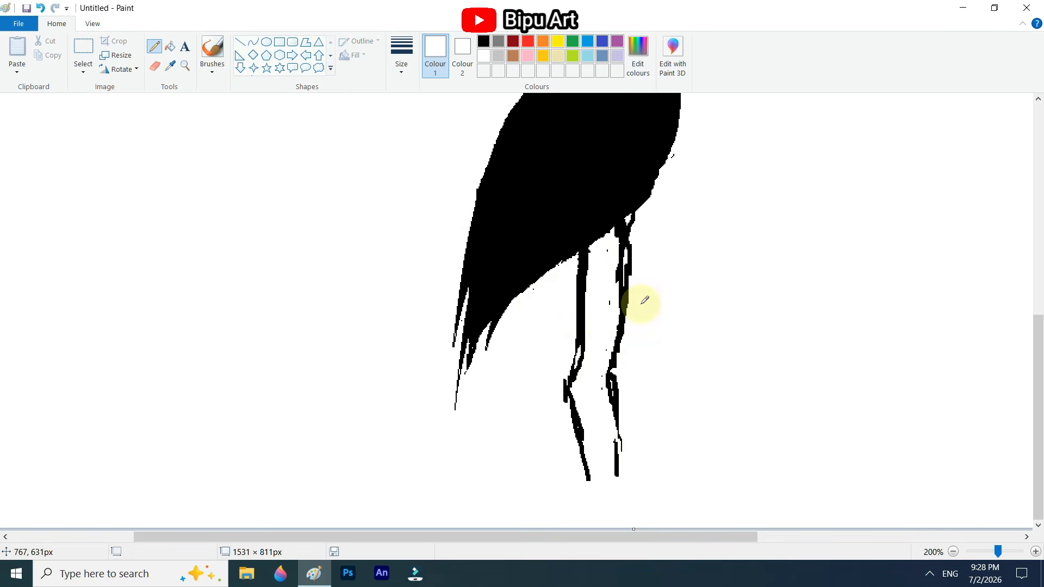
pyautogui.scroll(3, 600, 401)
pyautogui.scroll(-3, 598, 403)
pyautogui.moveTo(618, 231); pyautogui.dragTo(565, 263)
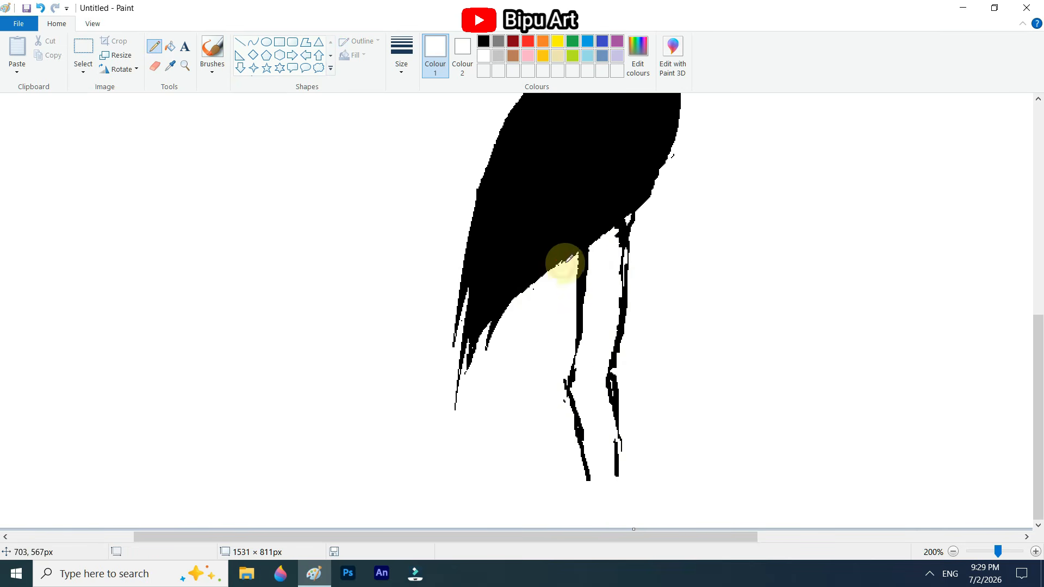
pyautogui.moveTo(613, 450)
pyautogui.mouseDown()
pyautogui.moveTo(580, 433)
pyautogui.moveTo(583, 485)
pyautogui.mouseUp()
# Step: Redraw both upper legs with straight lines in black and white so they taper cleanly from the belly to the knees
pyautogui.scroll(2, 583, 485)
pyautogui.click(240, 41)
pyautogui.click(483, 41)
pyautogui.moveTo(577, 345)
pyautogui.mouseDown()
pyautogui.moveTo(569, 492)
pyautogui.moveTo(586, 349)
pyautogui.mouseUp()
pyautogui.moveTo(569, 492); pyautogui.dragTo(569, 485)
pyautogui.moveTo(621, 340)
pyautogui.mouseDown()
pyautogui.moveTo(610, 484)
pyautogui.moveTo(646, 352)
pyautogui.mouseUp()
pyautogui.click(483, 55)
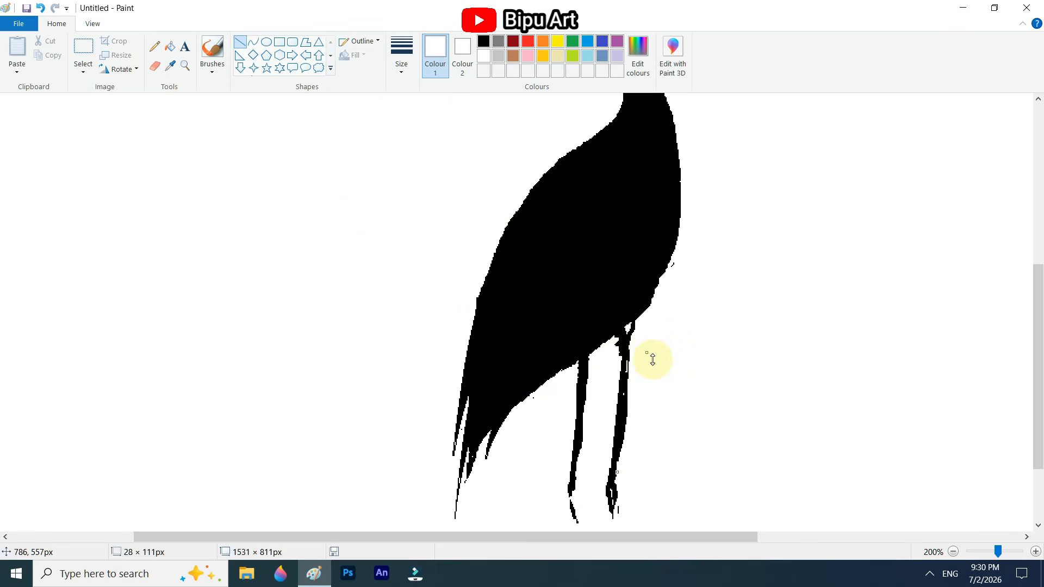
pyautogui.click(483, 42)
pyautogui.scroll(-2, 789, 305)
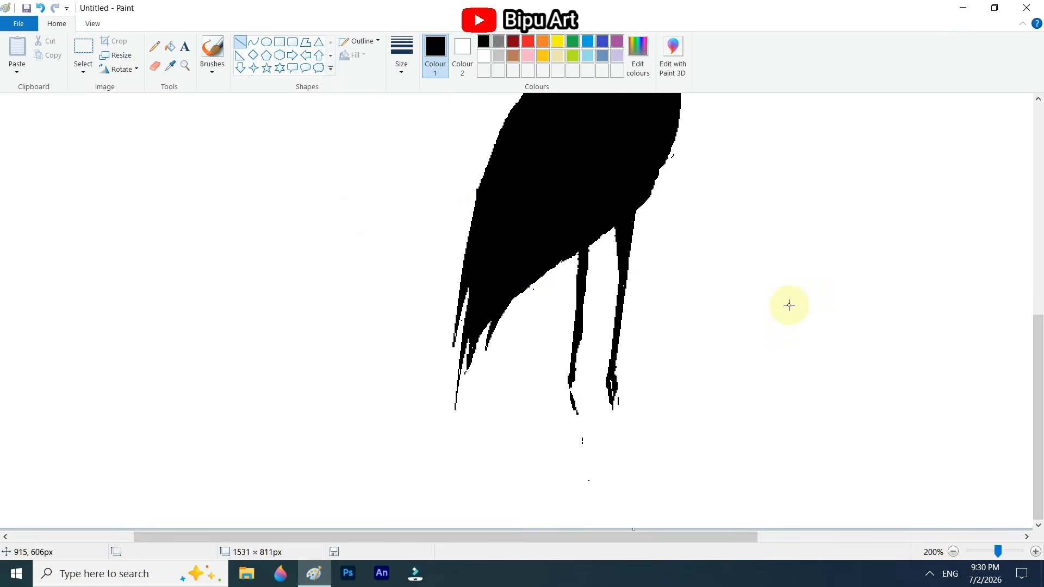
# Step: Draw straight black lower legs from both knees down to the canvas's lower edge
pyautogui.scroll(-1, 672, 475)
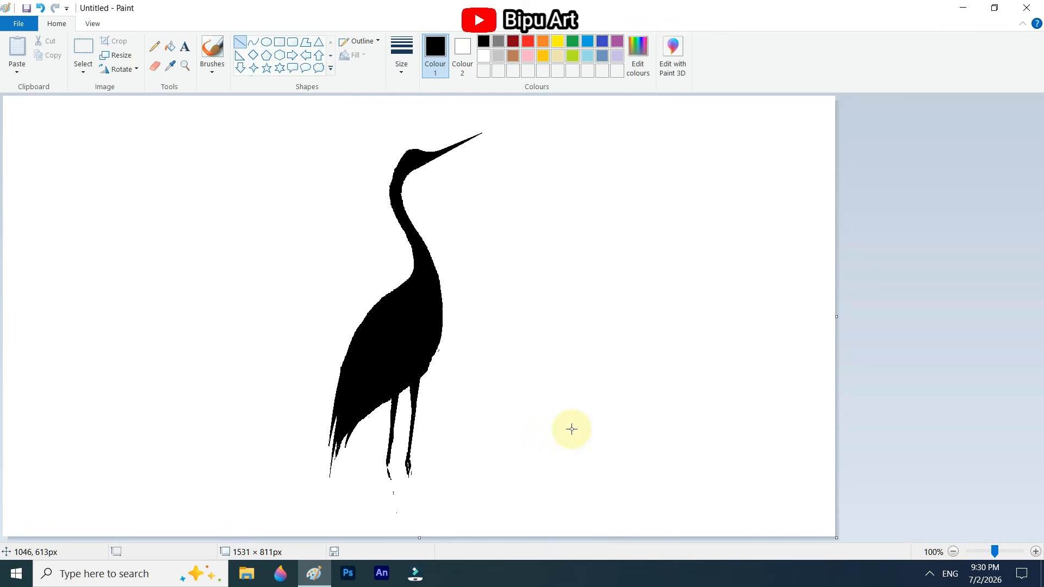
pyautogui.moveTo(388, 444)
pyautogui.mouseDown()
pyautogui.moveTo(397, 531)
pyautogui.moveTo(421, 531)
pyautogui.moveTo(389, 452)
pyautogui.mouseUp()
pyautogui.click(444, 383)
# Step: Erase the rough patch at the front leg's knee and redraw the joint with a straight black line
pyautogui.click(154, 66)
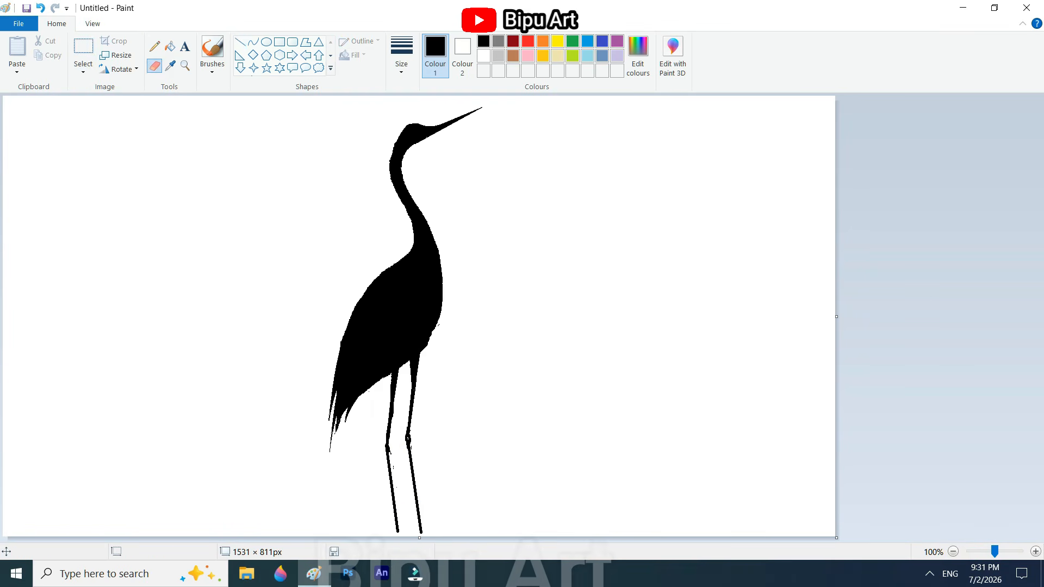
pyautogui.scroll(2, 435, 476)
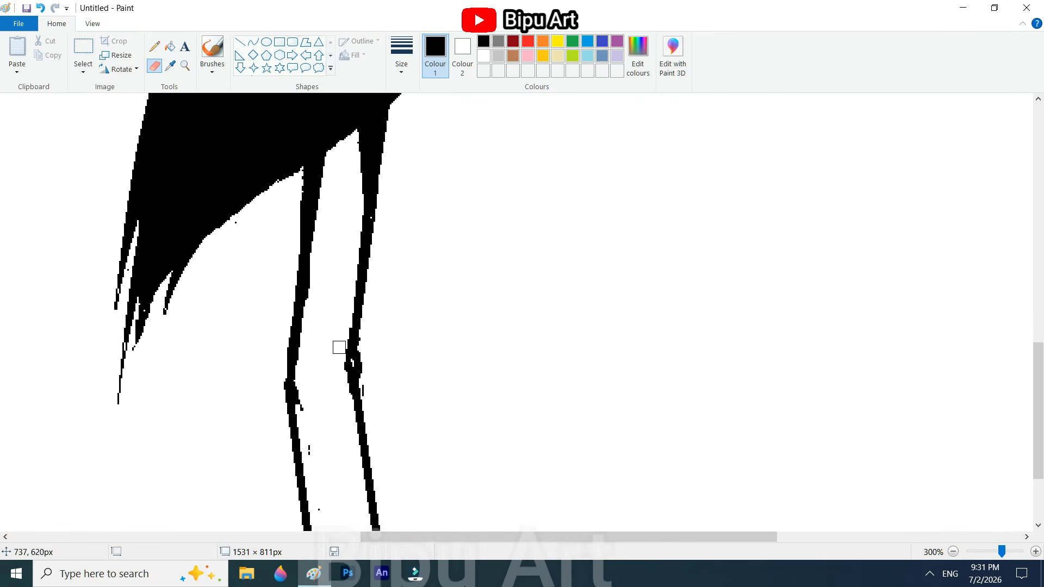
pyautogui.moveTo(348, 350); pyautogui.dragTo(349, 395)
pyautogui.click(240, 42)
pyautogui.scroll(-1, 349, 395)
pyautogui.moveTo(350, 285); pyautogui.dragTo(371, 418)
# Step: Narrow both lower legs toward the feet with straight white lines
pyautogui.click(484, 55)
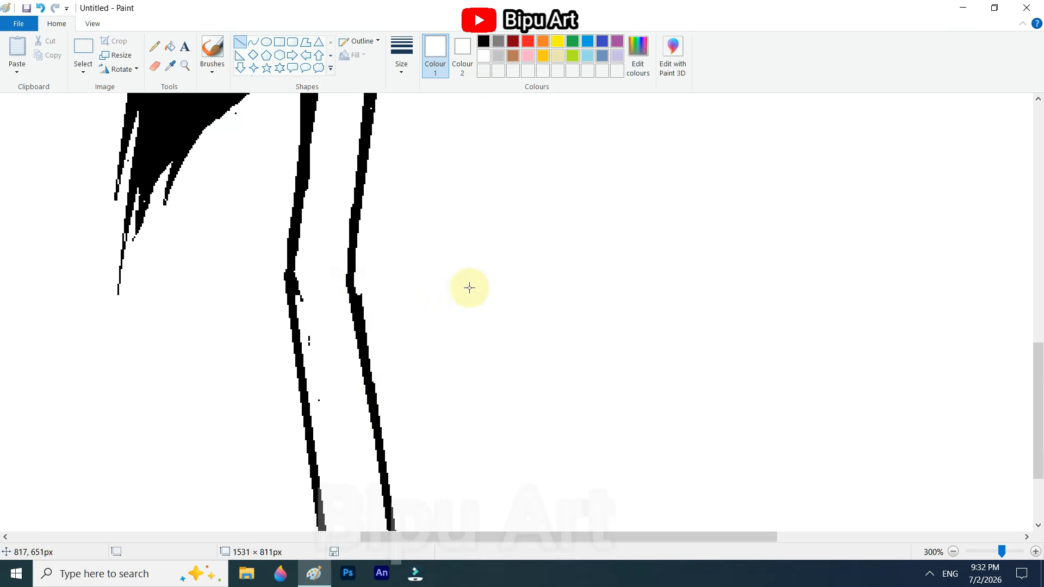
pyautogui.click(985, 552)
pyautogui.moveTo(395, 534); pyautogui.dragTo(421, 534)
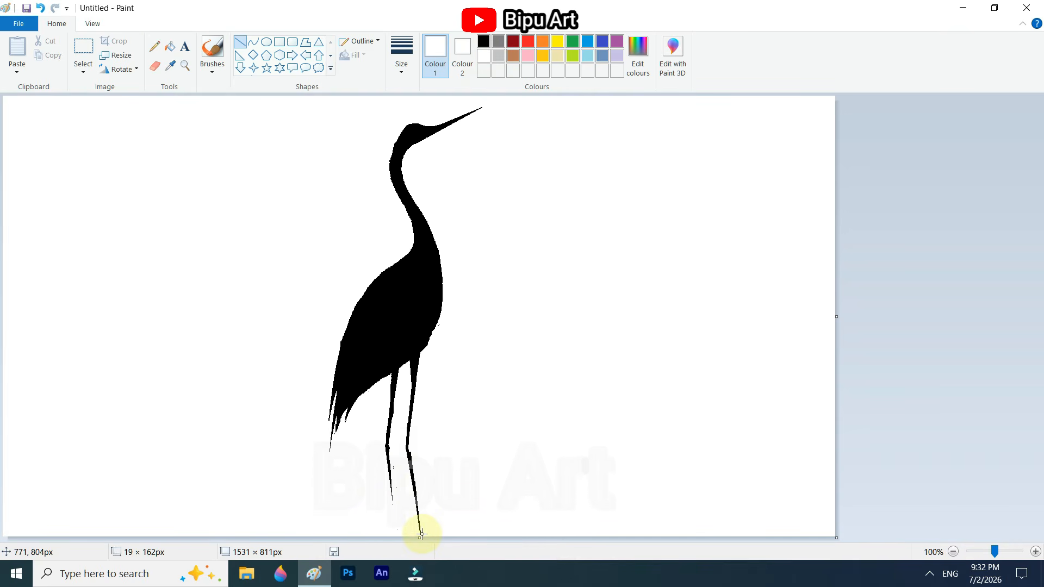
# Step: Thicken both lower legs and knees and straighten the front upper leg with black pencil strokes and straight lines
pyautogui.moveTo(406, 450); pyautogui.dragTo(415, 522)
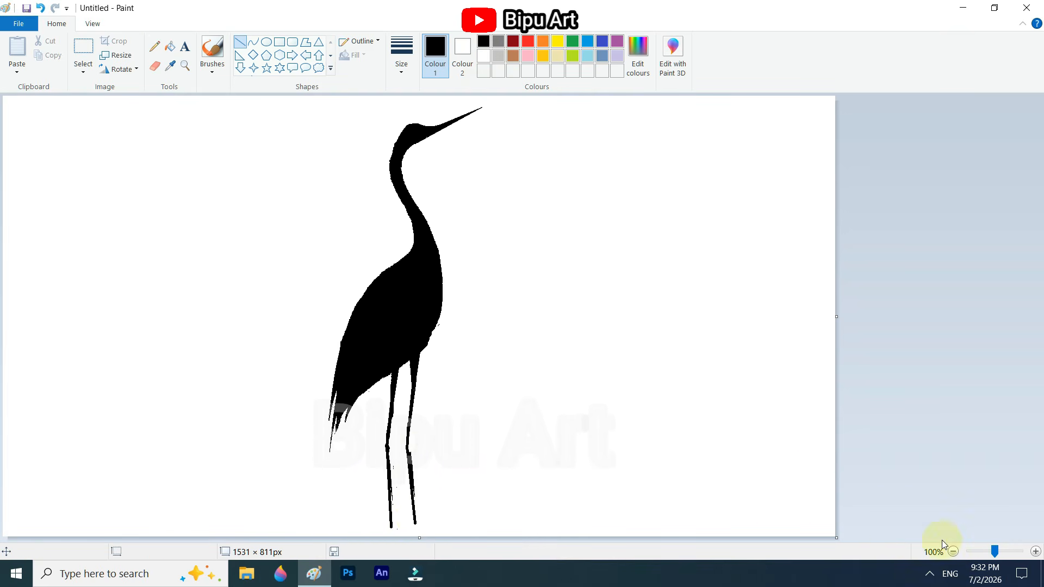
pyautogui.click(999, 551)
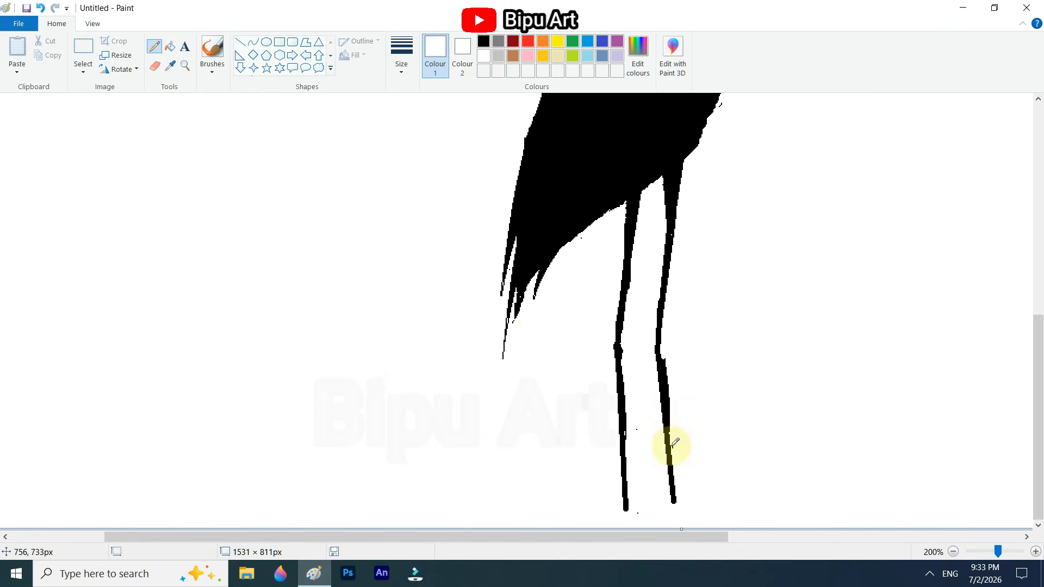
pyautogui.click(483, 41)
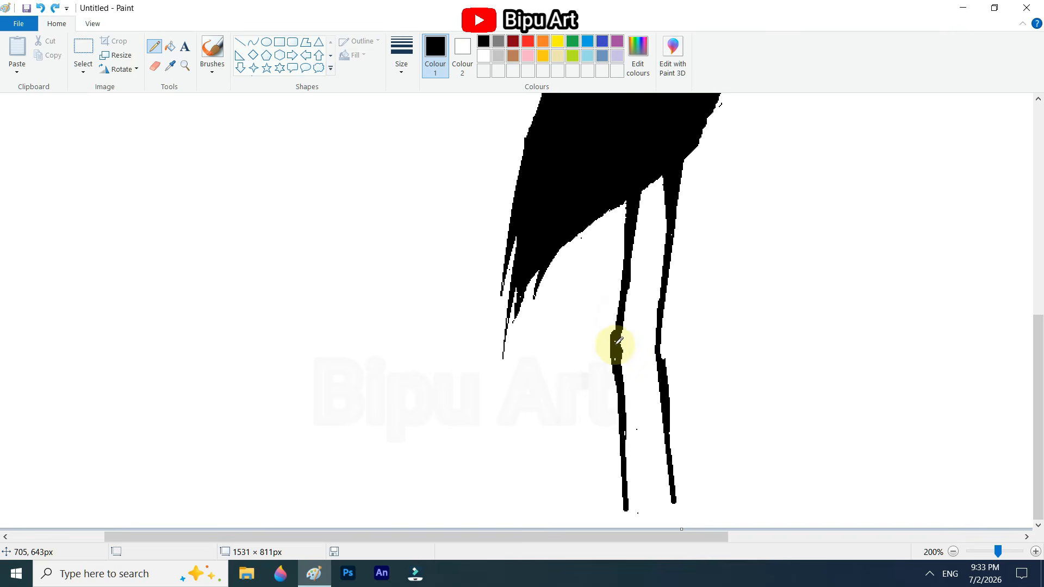
pyautogui.moveTo(621, 359); pyautogui.dragTo(625, 449)
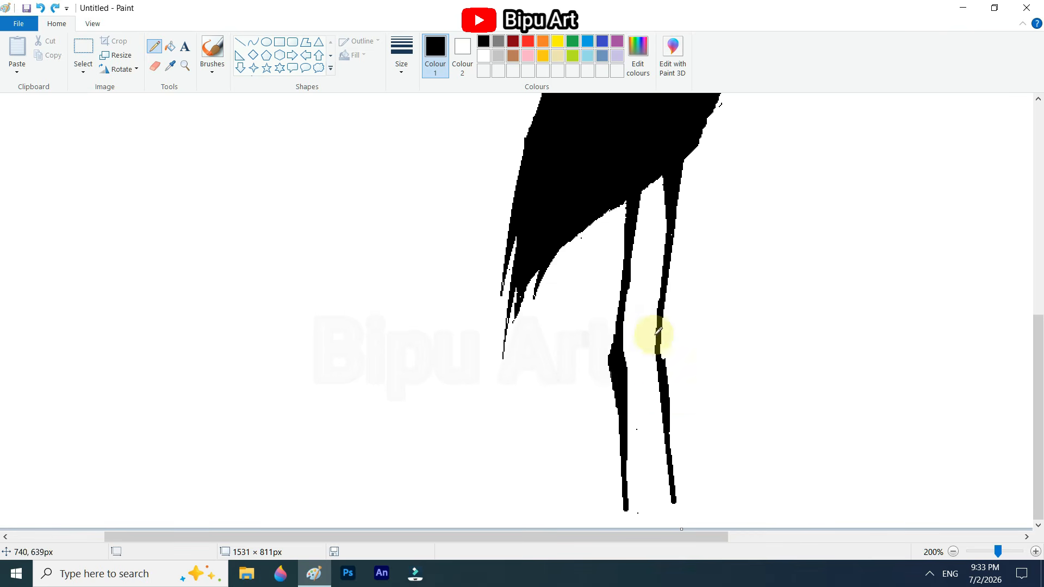
pyautogui.click(240, 41)
pyautogui.moveTo(652, 337); pyautogui.dragTo(669, 172)
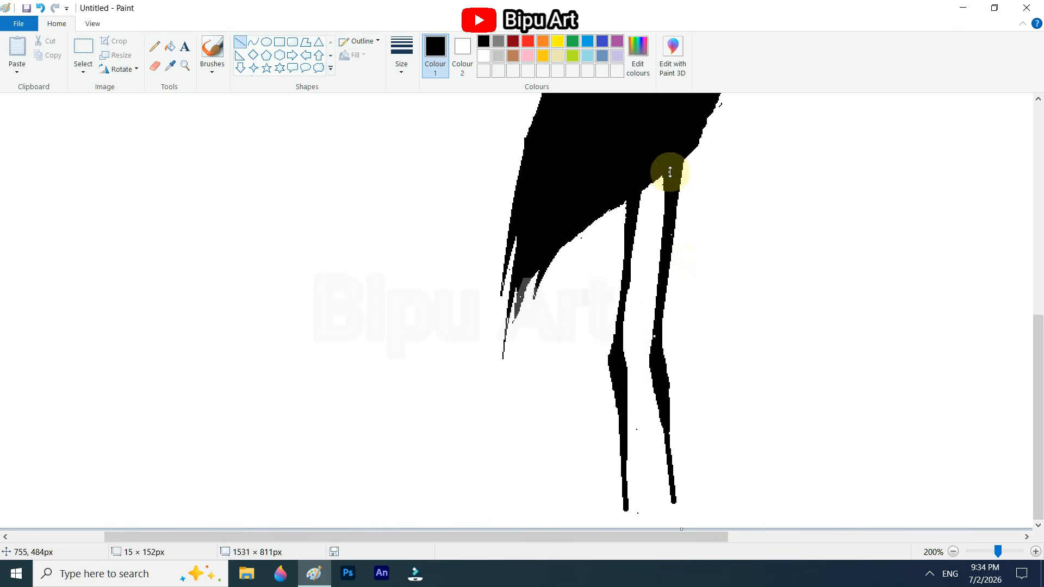
# Step: Trim the edges of both lower legs below the knees with the white pencil
pyautogui.click(154, 47)
pyautogui.click(484, 55)
pyautogui.moveTo(669, 410)
pyautogui.mouseDown()
pyautogui.moveTo(668, 381)
pyautogui.moveTo(671, 435)
pyautogui.mouseUp()
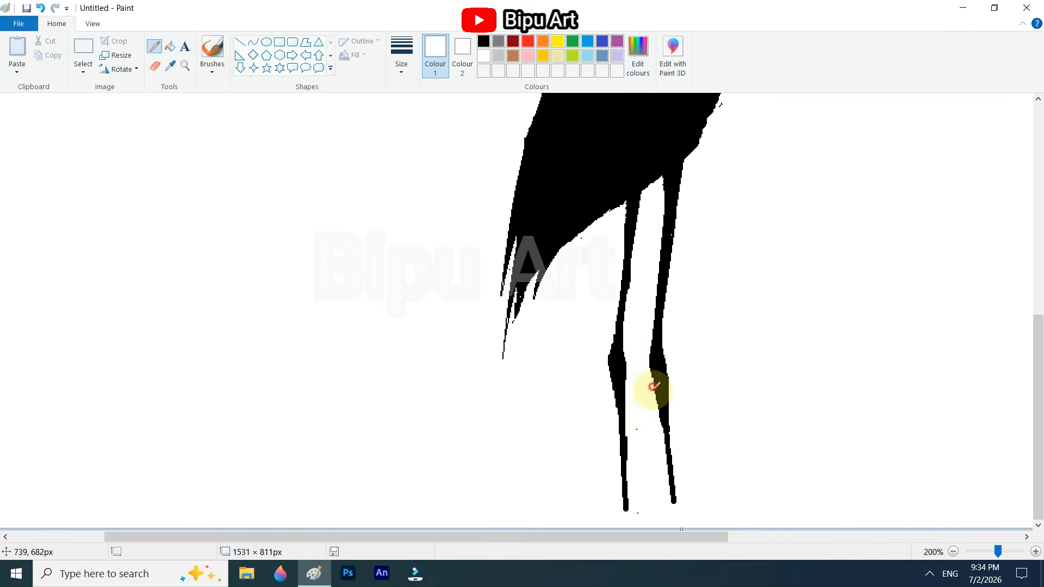
# Step: Select the whole bird, scale it down slightly and shift it to the right on the canvas
pyautogui.scroll(-1, 716, 444)
pyautogui.click(83, 48)
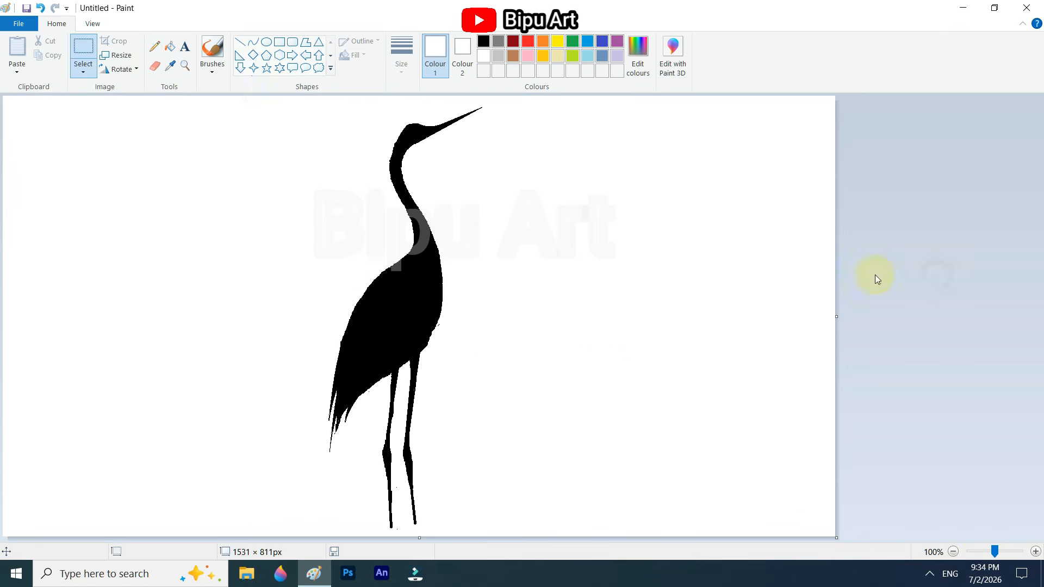
pyautogui.moveTo(260, 97); pyautogui.dragTo(605, 535)
pyautogui.moveTo(605, 535); pyautogui.dragTo(540, 482)
pyautogui.moveTo(490, 288); pyautogui.dragTo(598, 302)
pyautogui.click(662, 280)
# Step: Select the bird's body and legs below the neck and stretch them downward
pyautogui.moveTo(357, 224); pyautogui.dragTo(524, 497)
pyautogui.moveTo(440, 497); pyautogui.dragTo(440, 525)
pyautogui.click(608, 317)
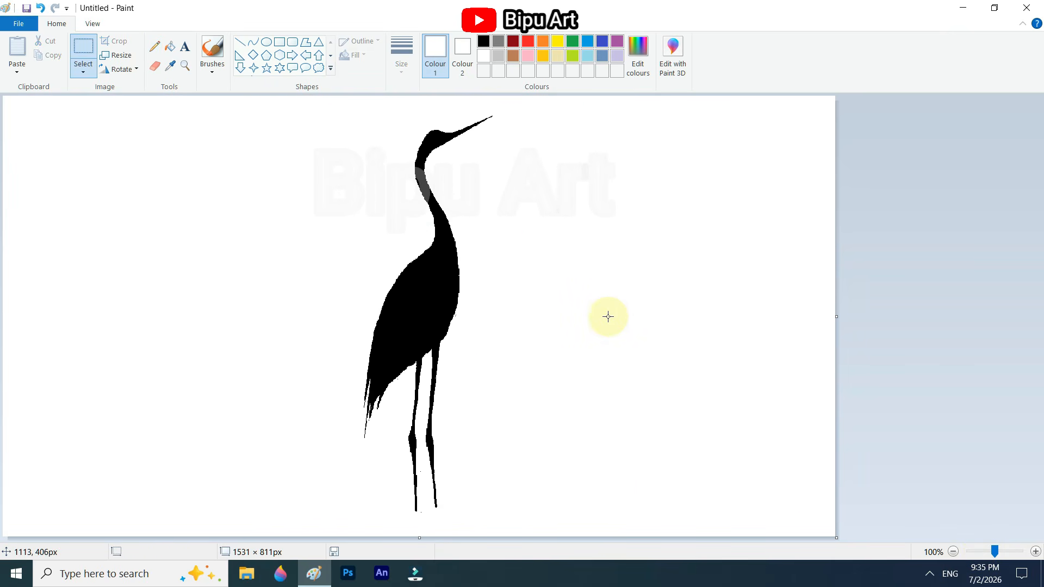
# Step: Extend both lower legs almost to the canvas's lower edge with straight black lines
pyautogui.click(240, 41)
pyautogui.click(483, 41)
pyautogui.moveTo(413, 451); pyautogui.dragTo(417, 532)
pyautogui.moveTo(432, 449); pyautogui.dragTo(435, 533)
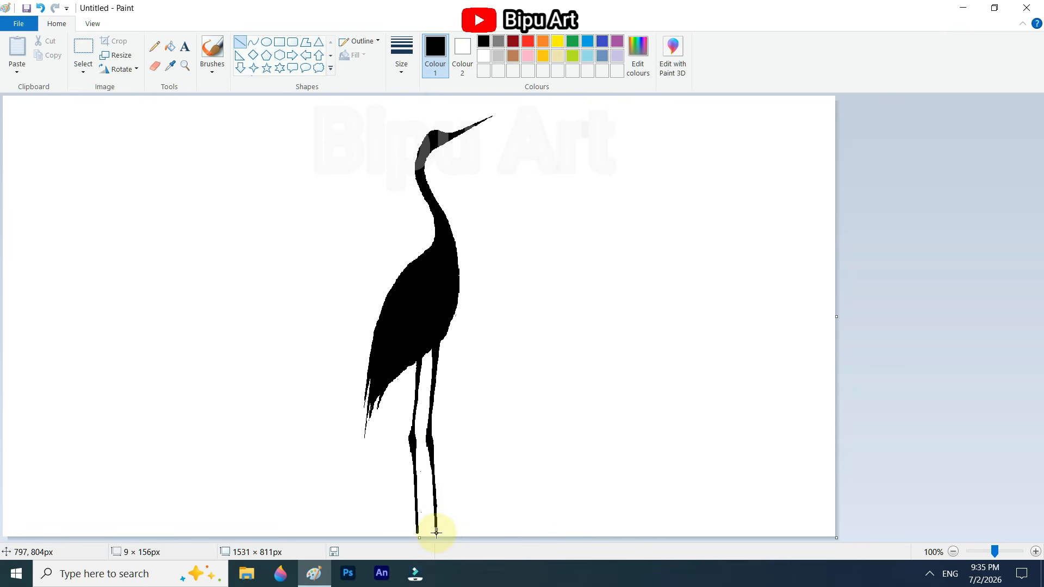
# Step: Select the entire drawing and move the bird a little to the left
pyautogui.hotkey('ctrl', 'a')
pyautogui.moveTo(447, 390); pyautogui.dragTo(392, 387)
pyautogui.click(908, 250)
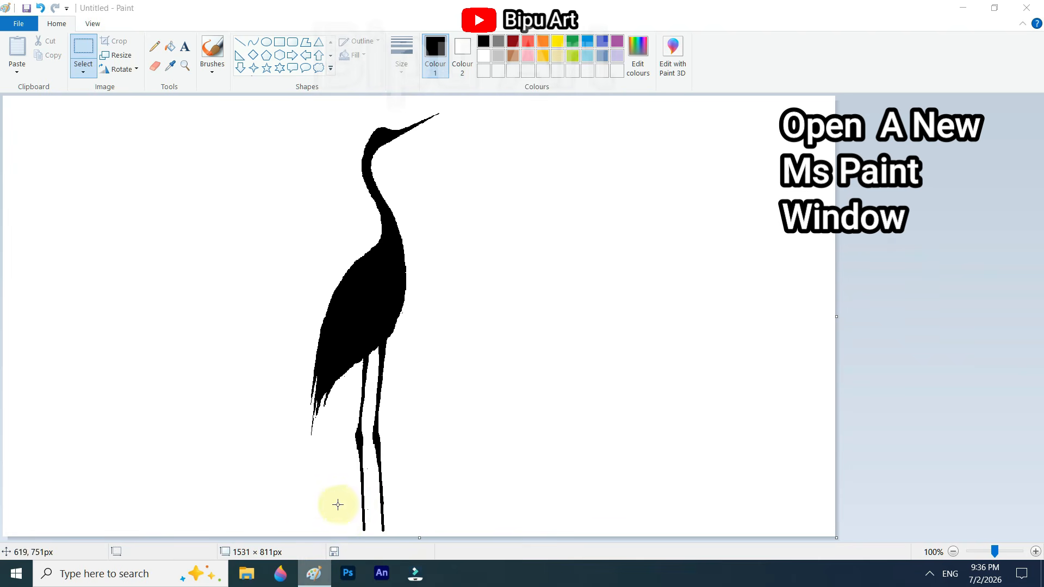
# Step: In a new Paint window, fill diagonal light grey and medium grey areas, leaving the lower-right corner white
pyautogui.rightClick(314, 574)
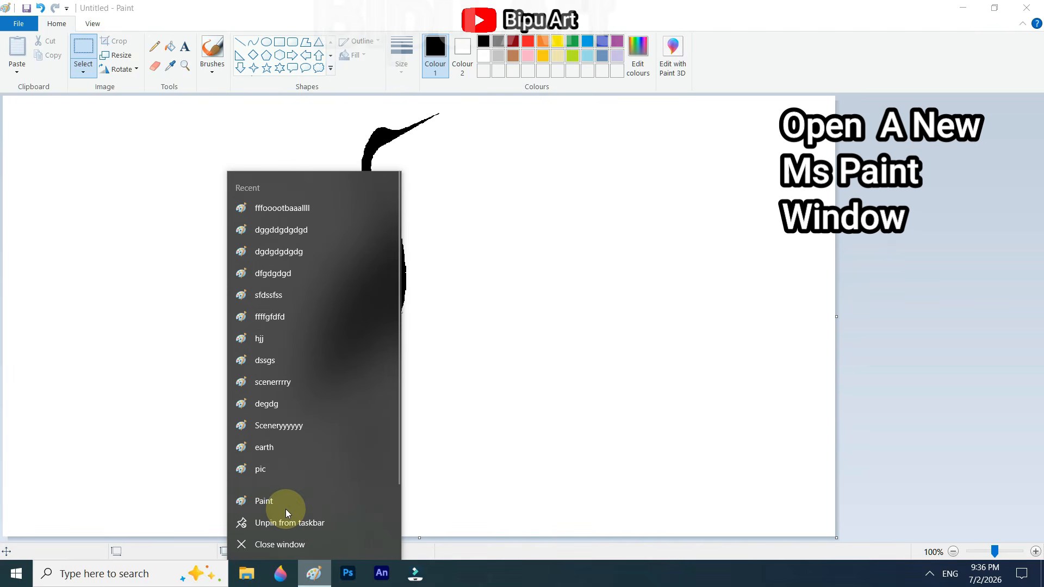
pyautogui.click(282, 498)
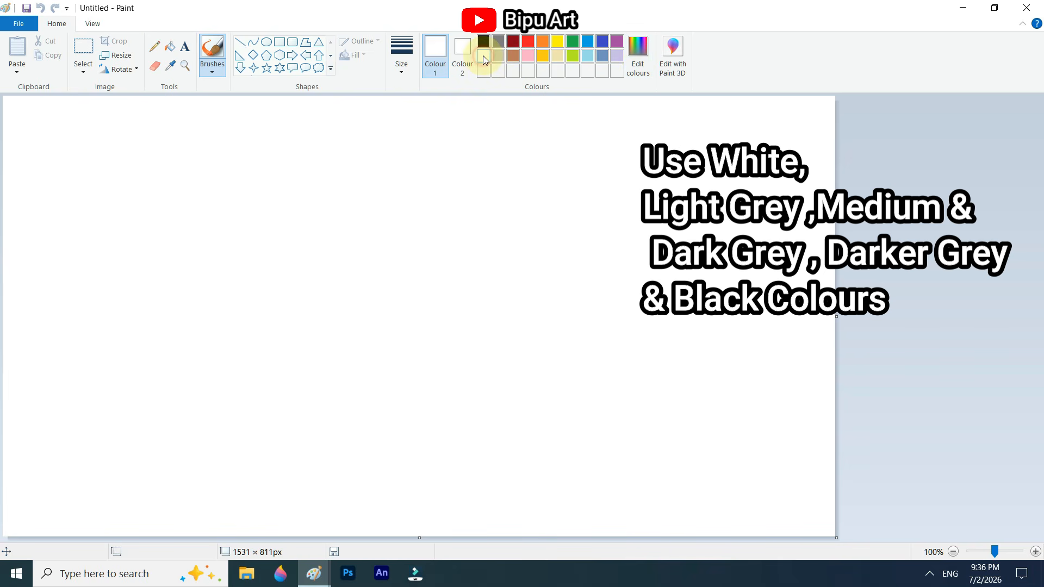
pyautogui.click(497, 55)
pyautogui.click(240, 42)
pyautogui.moveTo(764, 434)
pyautogui.mouseDown()
pyautogui.moveTo(579, 547)
pyautogui.moveTo(840, 408)
pyautogui.mouseUp()
pyautogui.click(170, 47)
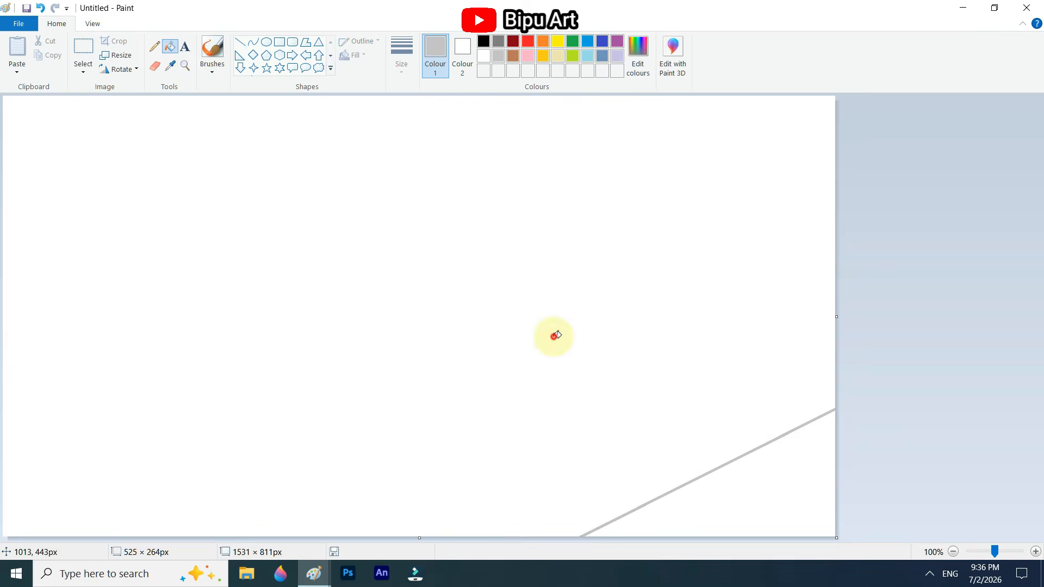
pyautogui.click(554, 336)
pyautogui.moveTo(715, 385)
pyautogui.mouseDown()
pyautogui.moveTo(410, 568)
pyautogui.moveTo(388, 566)
pyautogui.moveTo(880, 301)
pyautogui.mouseUp()
pyautogui.click(587, 106)
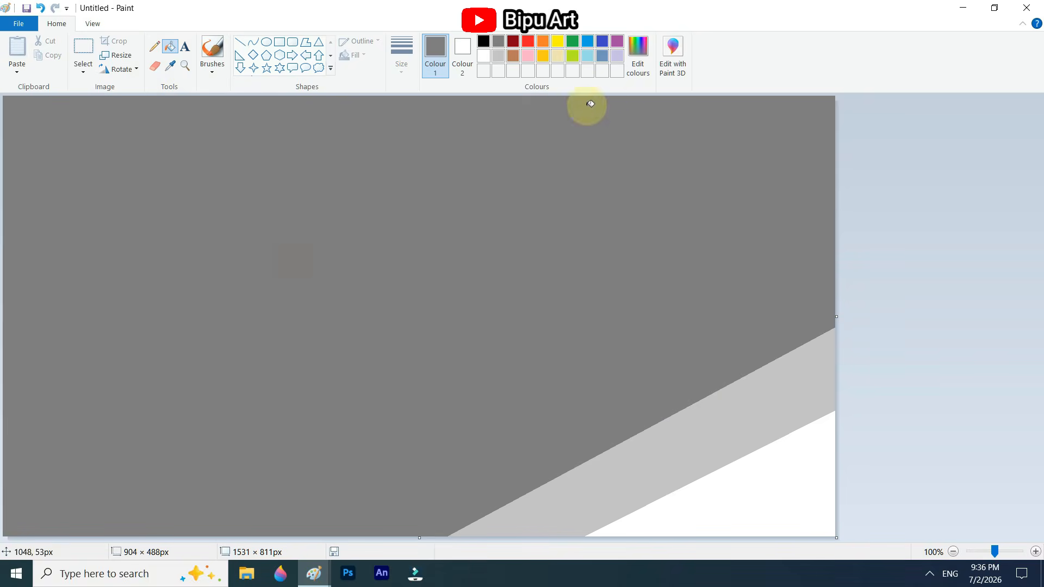
# Step: Define a dark grey with RGB 52, 52, 52 and fill the area above a new parallel diagonal line with it
pyautogui.click(638, 54)
pyautogui.click(674, 295)
pyautogui.click(395, 380)
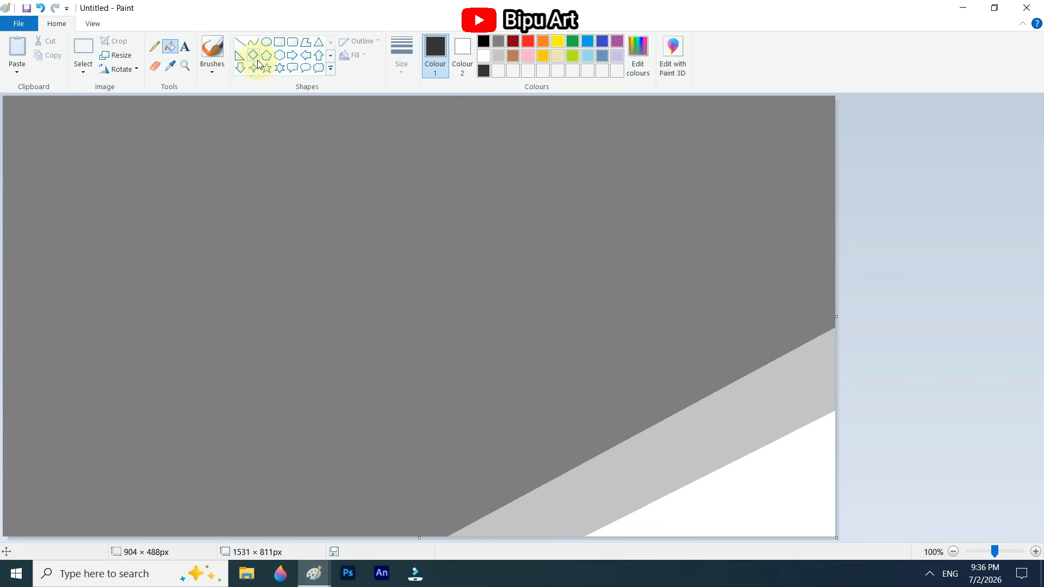
pyautogui.click(240, 42)
pyautogui.moveTo(627, 326)
pyautogui.mouseDown()
pyautogui.moveTo(275, 524)
pyautogui.moveTo(201, 544)
pyautogui.moveTo(848, 173)
pyautogui.mouseUp()
pyautogui.click(170, 47)
pyautogui.click(169, 195)
# Step: Define a near-black grey and fill the area above another diagonal line across the dark grey with it
pyautogui.click(639, 52)
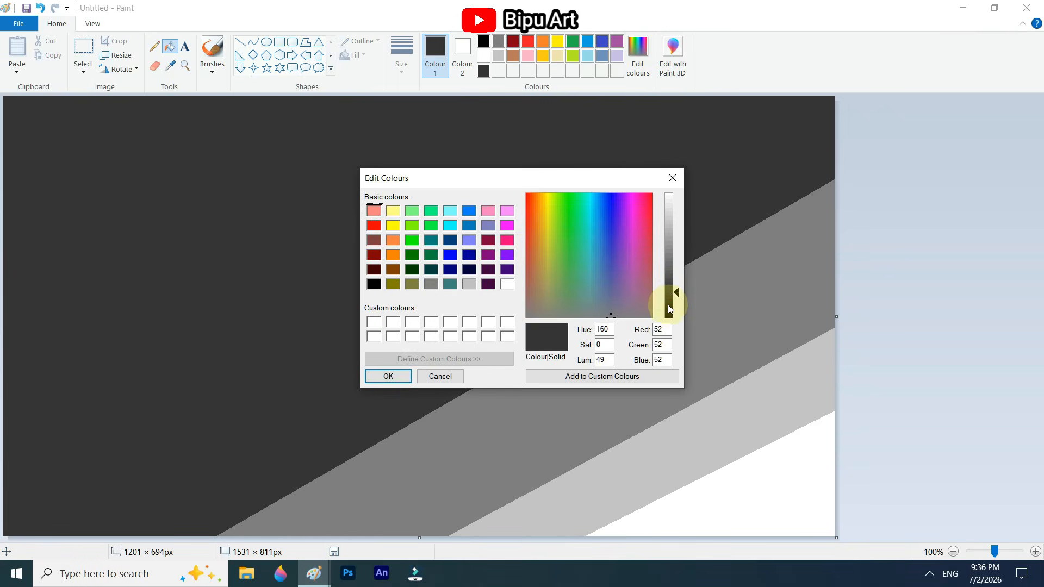
pyautogui.click(395, 381)
pyautogui.click(639, 52)
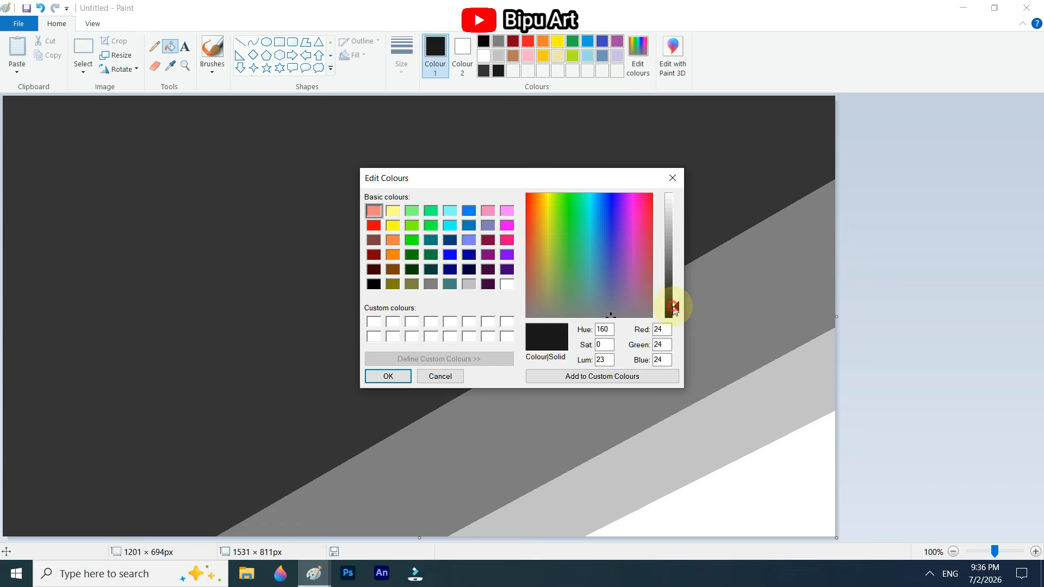
pyautogui.click(384, 377)
pyautogui.click(240, 42)
pyautogui.moveTo(509, 275); pyautogui.dragTo(57, 554)
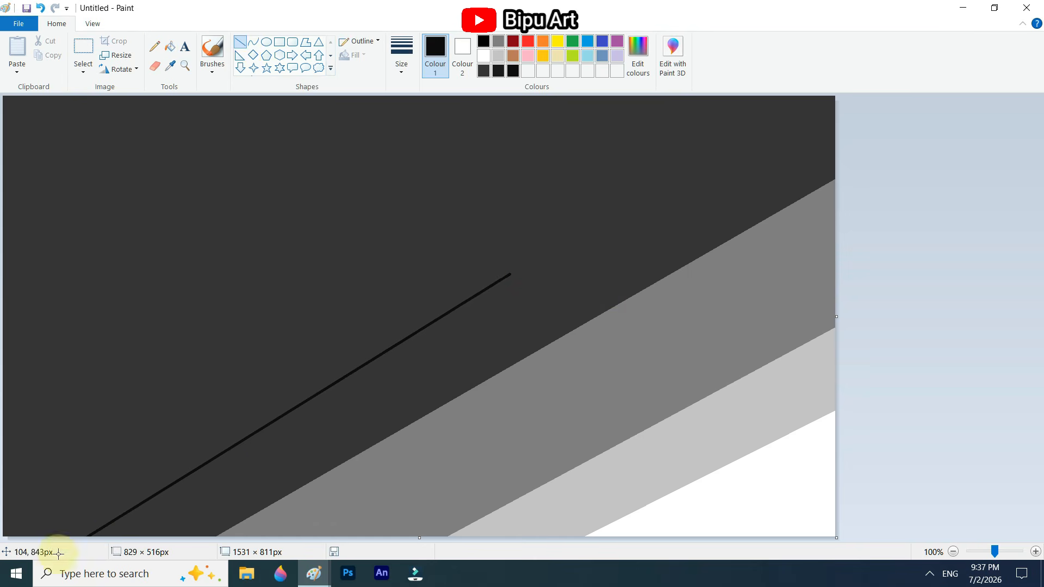
pyautogui.moveTo(518, 272); pyautogui.dragTo(844, 99)
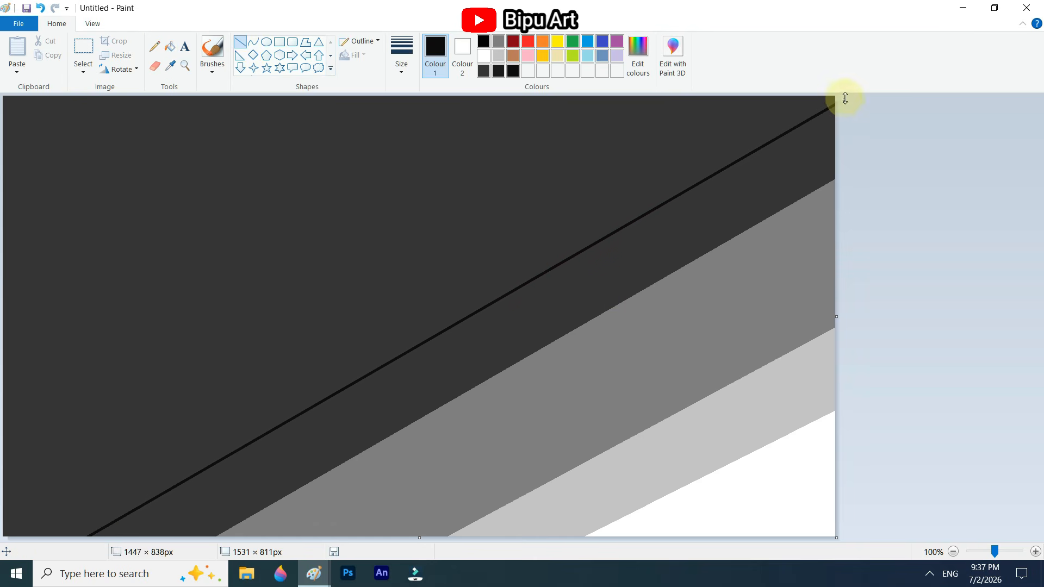
pyautogui.click(169, 44)
pyautogui.click(215, 170)
# Step: Draw a last diagonal line in black across the near-black area and fill everything above it black
pyautogui.click(240, 42)
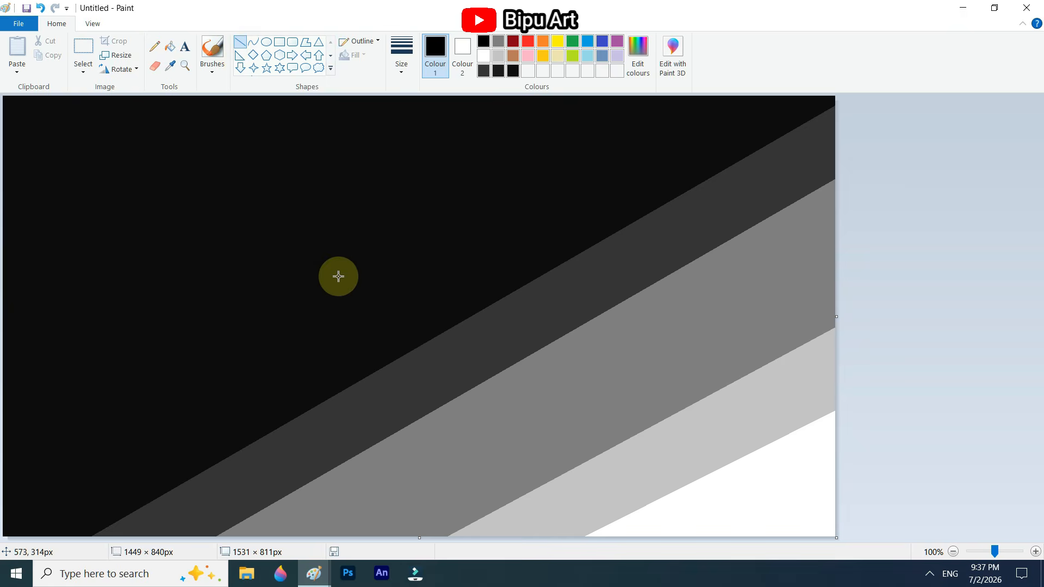
pyautogui.moveTo(409, 254)
pyautogui.mouseDown()
pyautogui.moveTo(3, 483)
pyautogui.moveTo(2, 504)
pyautogui.mouseUp()
pyautogui.moveTo(402, 255); pyautogui.dragTo(736, 77)
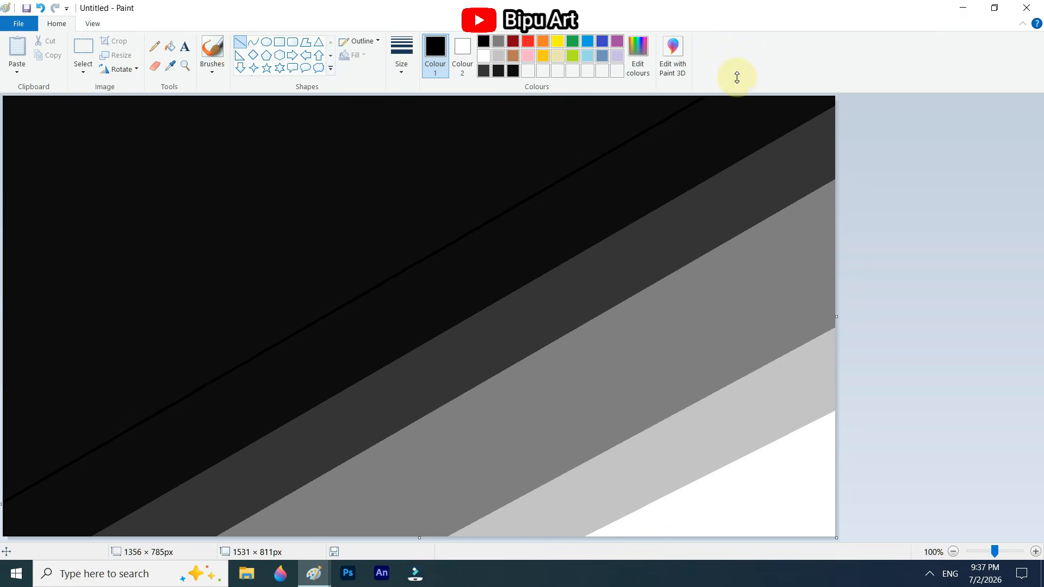
pyautogui.moveTo(635, 143); pyautogui.dragTo(614, 150)
pyautogui.click(171, 45)
pyautogui.click(173, 172)
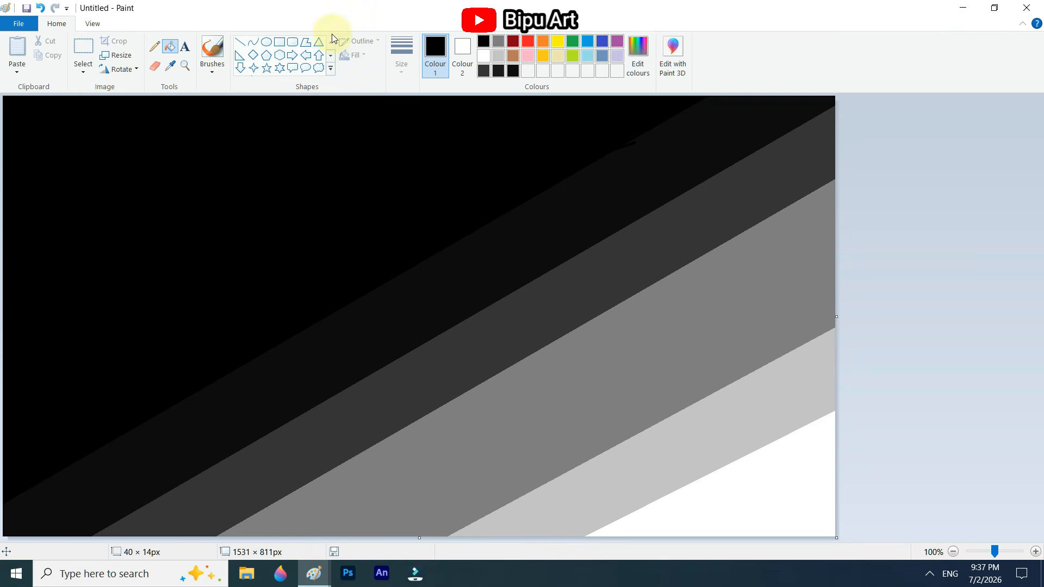
# Step: Blend the bands into a vertical gradient by resizing the image to 1 pixel wide and back to 1531 pixels
pyautogui.click(122, 58)
pyautogui.click(136, 113)
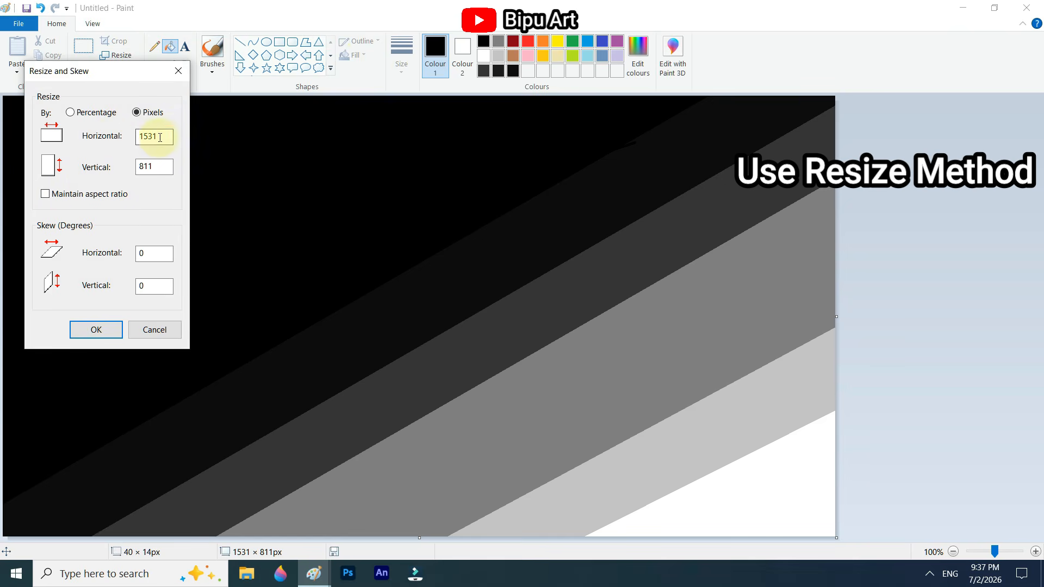
pyautogui.click(96, 330)
pyautogui.click(129, 54)
pyautogui.click(136, 112)
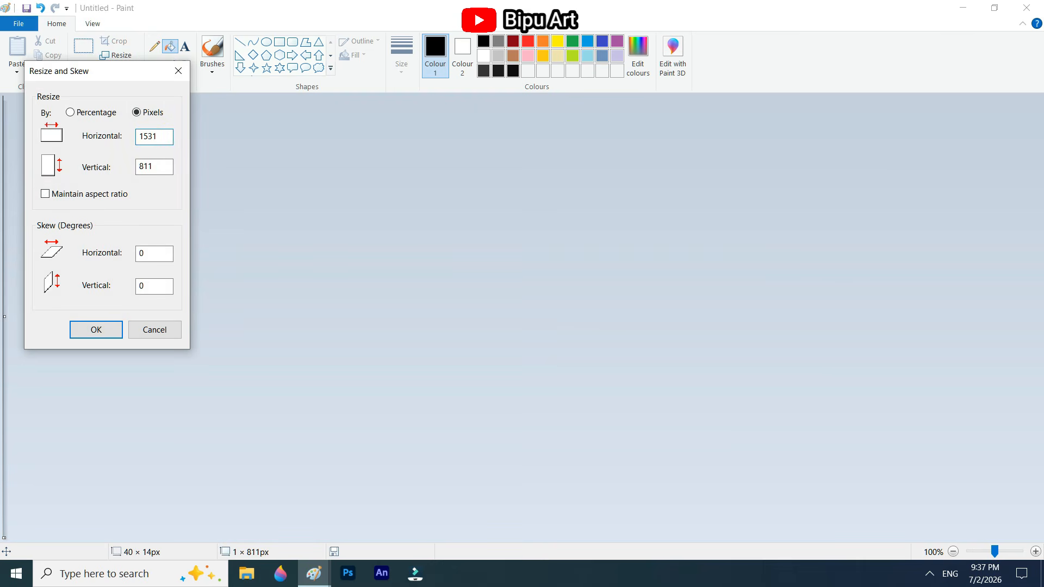
pyautogui.click(96, 328)
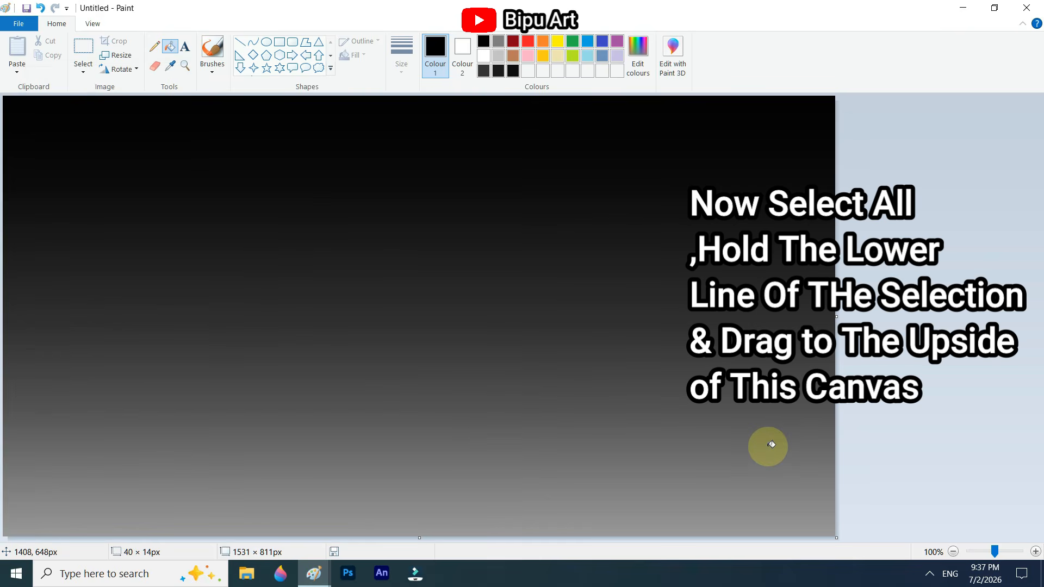
# Step: Squash the whole gradient upward to about 703 px high and copy it
pyautogui.hotkey('ctrl', 'a')
pyautogui.moveTo(419, 537); pyautogui.dragTo(431, 478)
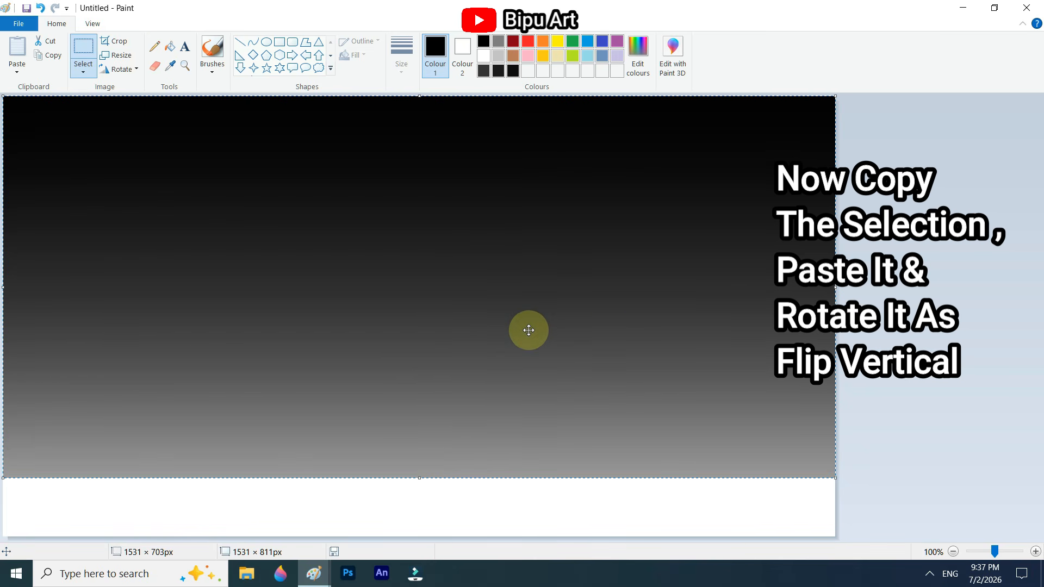
pyautogui.rightClick(491, 330)
pyautogui.click(542, 352)
pyautogui.click(757, 317)
# Step: Paste the copied gradient and flip it vertically
pyautogui.rightClick(513, 302)
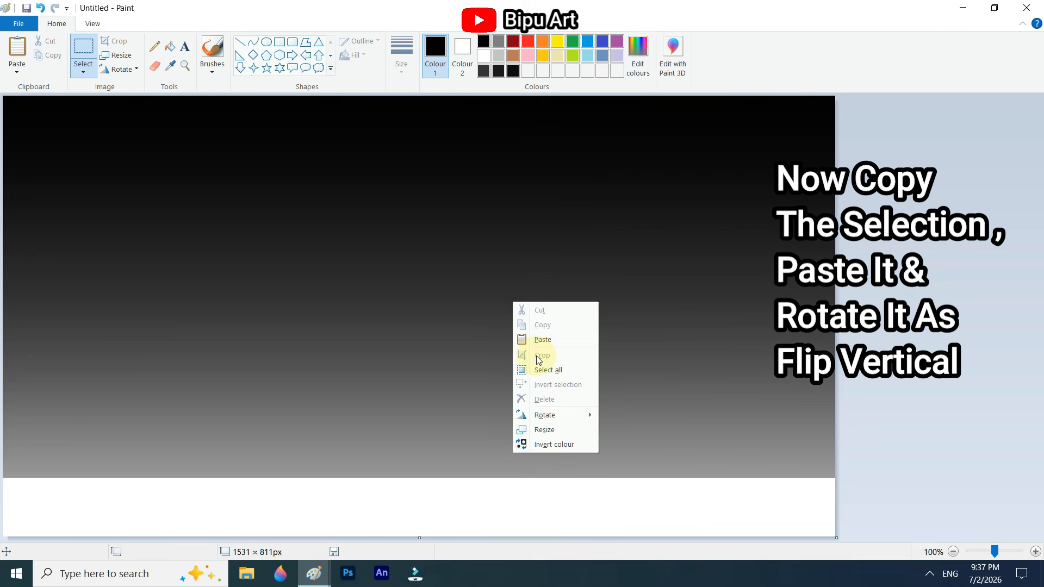
pyautogui.click(542, 339)
pyautogui.rightClick(425, 310)
pyautogui.moveTo(501, 424)
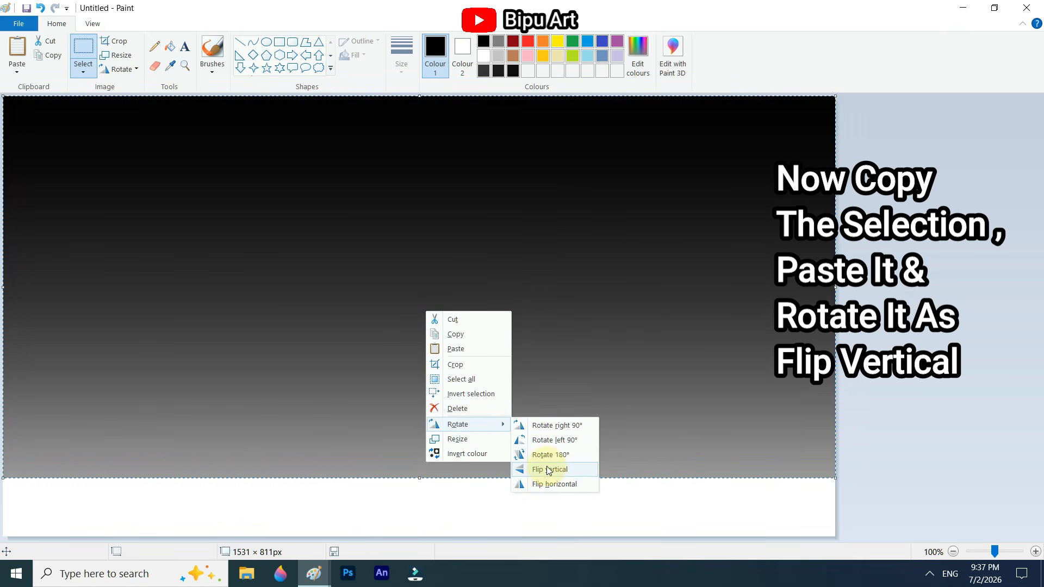
pyautogui.click(549, 469)
# Step: Squash the flipped gradient to about 108 px high and align it over the white strip along the canvas's lower edge
pyautogui.moveTo(418, 98); pyautogui.dragTo(431, 503)
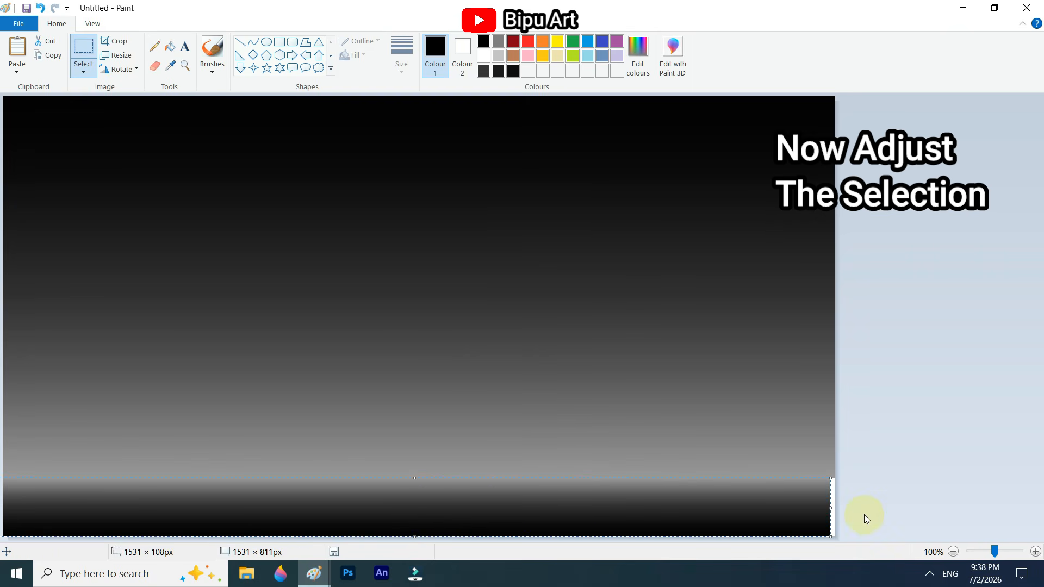
pyautogui.moveTo(822, 509); pyautogui.dragTo(850, 505)
pyautogui.click(685, 445)
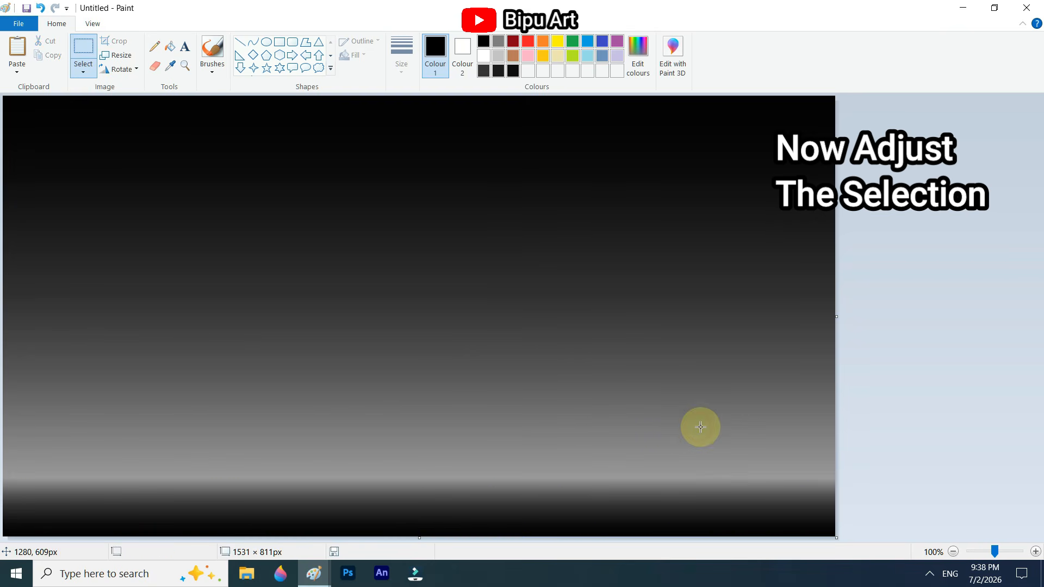
# Step: Draw a thin white horizontal line across the full canvas where the two gradients meet
pyautogui.click(240, 43)
pyautogui.click(427, 103)
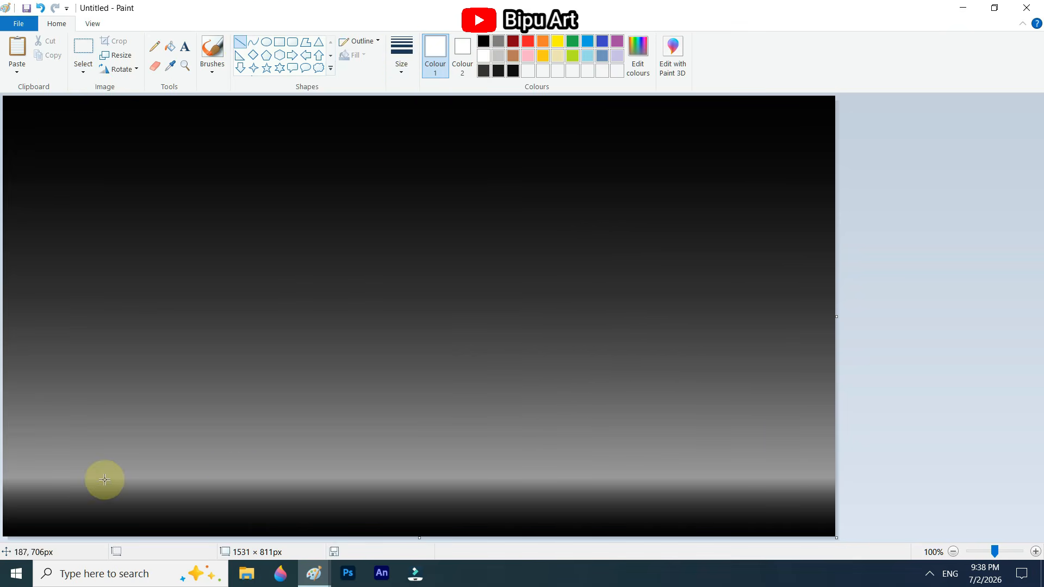
pyautogui.moveTo(6, 476); pyautogui.dragTo(889, 471)
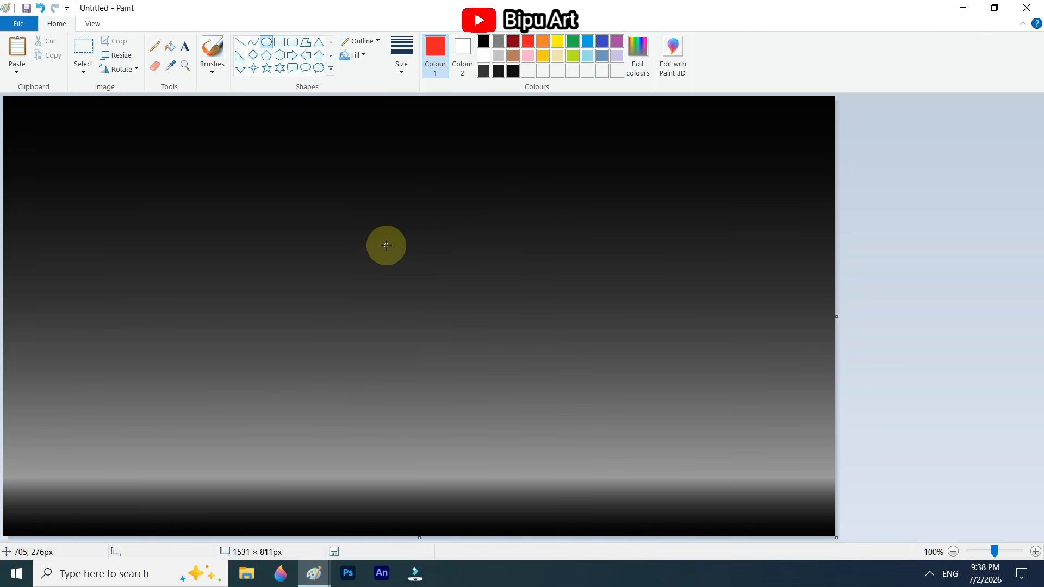
# Step: Draw a circle about 363 × 363 px above the horizon line with a red outline and solid red fill
pyautogui.moveTo(386, 245); pyautogui.dragTo(598, 426)
pyautogui.hotkey('ctrl', 'z')
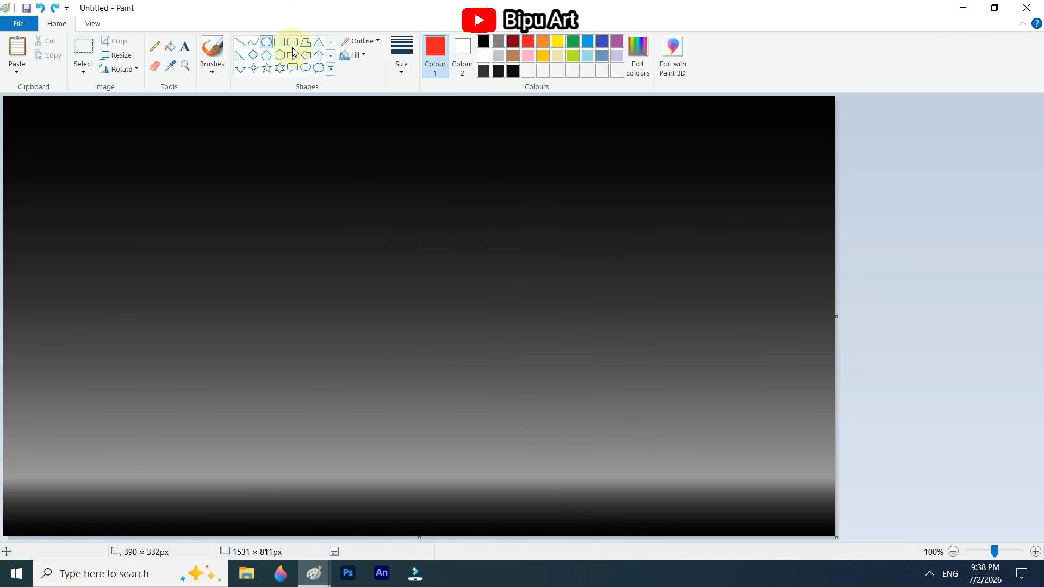
pyautogui.click(356, 62)
pyautogui.click(369, 88)
pyautogui.moveTo(315, 250); pyautogui.dragTo(629, 448)
pyautogui.moveTo(410, 392); pyautogui.dragTo(444, 397)
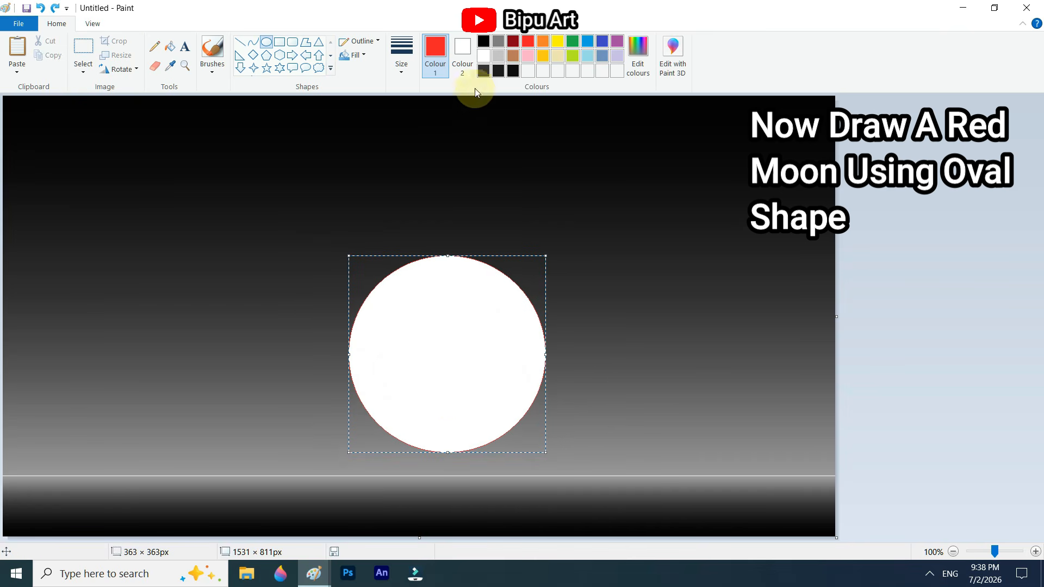
pyautogui.click(462, 55)
pyautogui.click(528, 41)
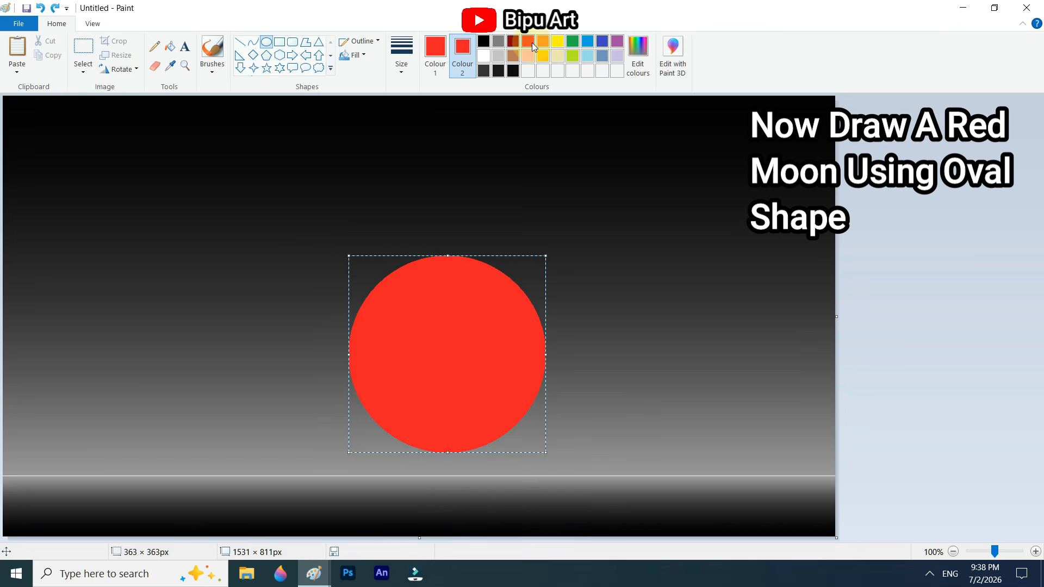
# Step: Enlarge the red circle to about 484 × 464 px and centre it above the horizon line
pyautogui.click(527, 42)
pyautogui.moveTo(473, 419); pyautogui.dragTo(464, 400)
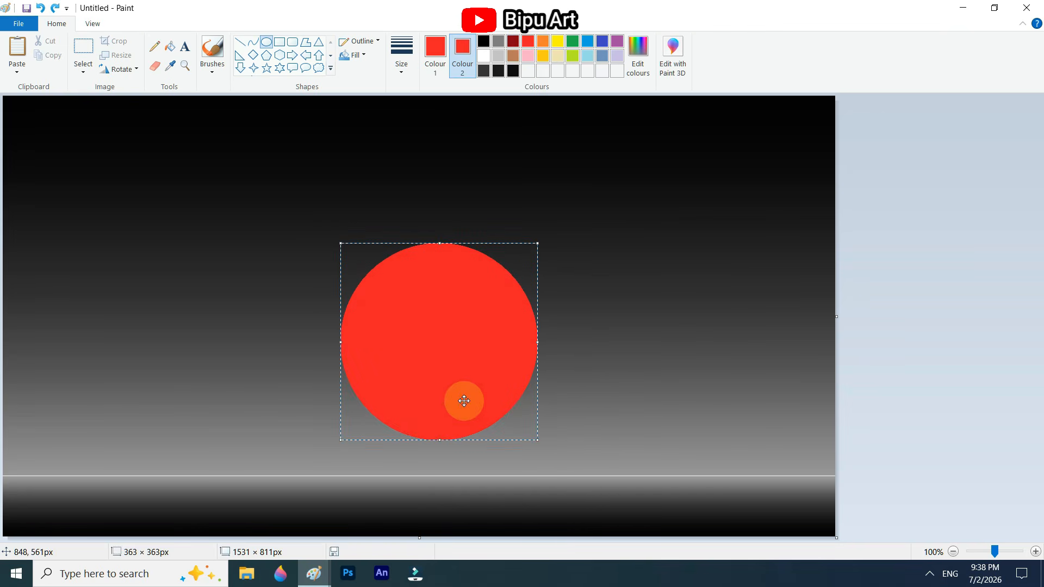
pyautogui.moveTo(537, 440); pyautogui.dragTo(572, 461)
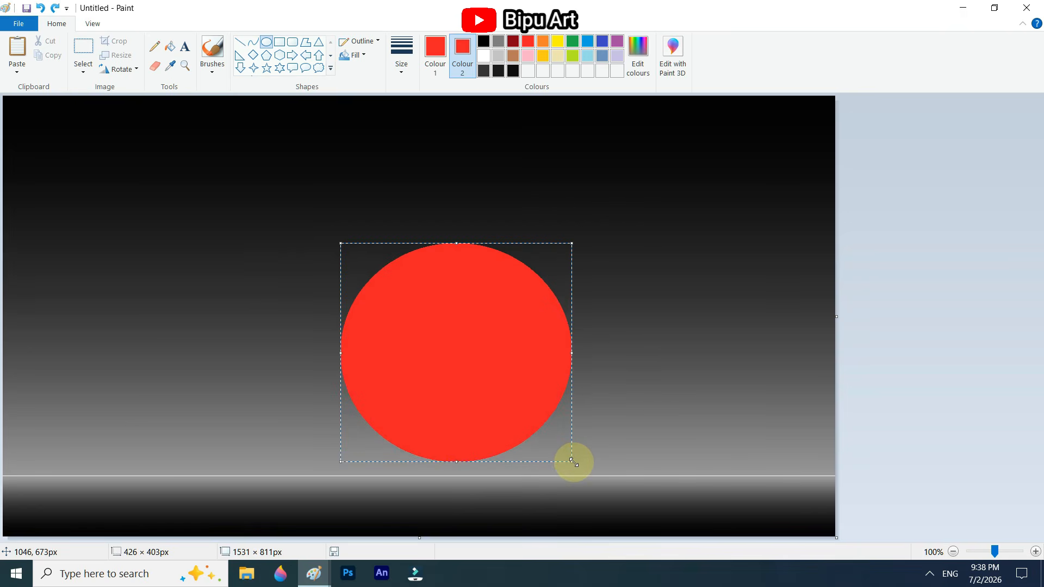
pyautogui.moveTo(488, 407); pyautogui.dragTo(484, 380)
pyautogui.moveTo(572, 436); pyautogui.dragTo(591, 462)
pyautogui.moveTo(494, 404); pyautogui.dragTo(461, 363)
pyautogui.moveTo(558, 419); pyautogui.dragTo(568, 427)
pyautogui.moveTo(485, 370); pyautogui.dragTo(484, 378)
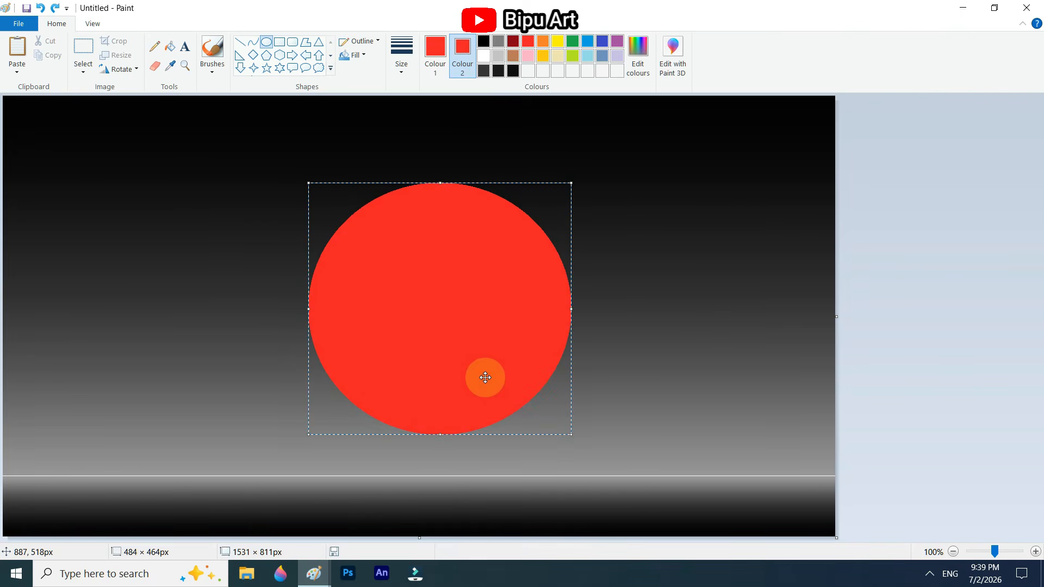
pyautogui.click(645, 333)
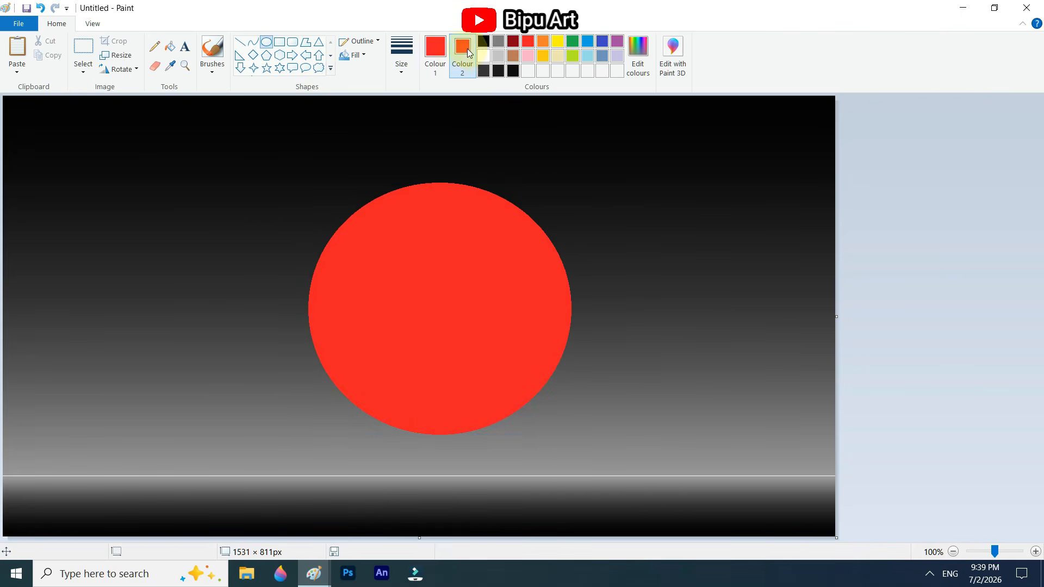
# Step: Try to draw a red Pencil line along the horizon
pyautogui.click(155, 49)
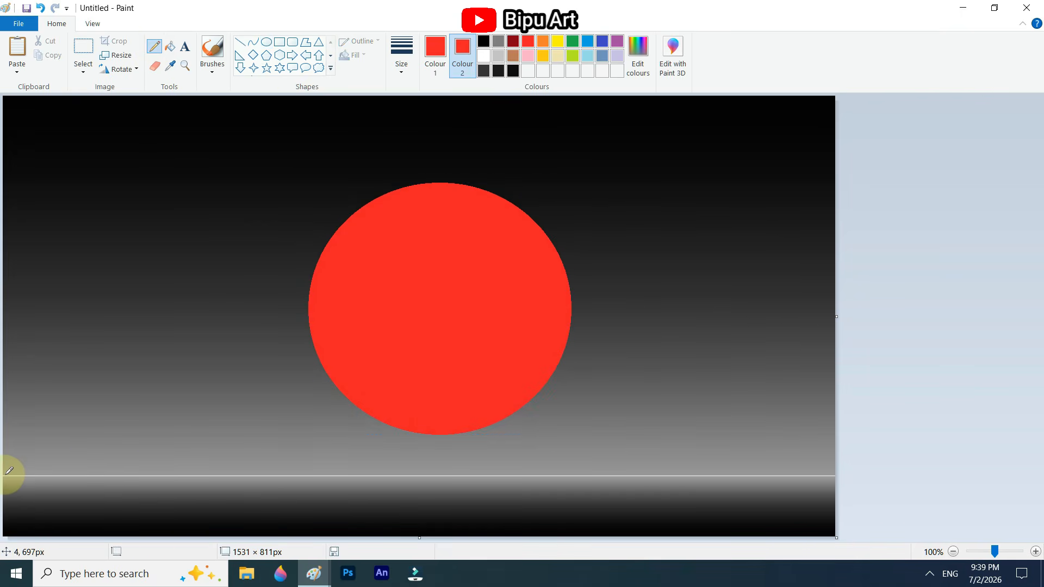
pyautogui.hotkey('ctrl', 'z')
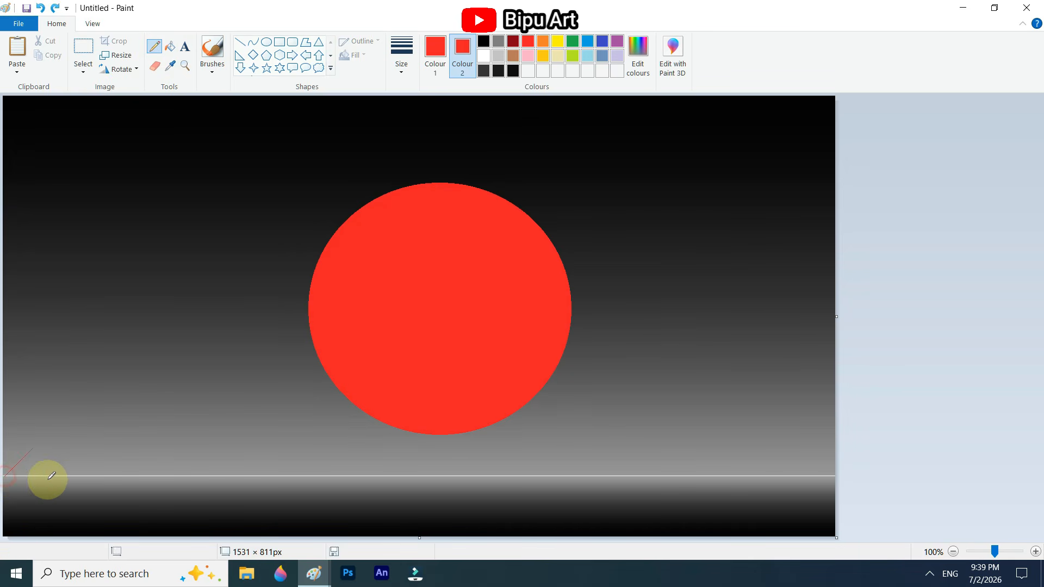
pyautogui.moveTo(6, 476)
pyautogui.mouseDown()
pyautogui.moveTo(831, 477)
pyautogui.moveTo(15, 477)
pyautogui.mouseUp()
pyautogui.hotkey('ctrl', 'z')
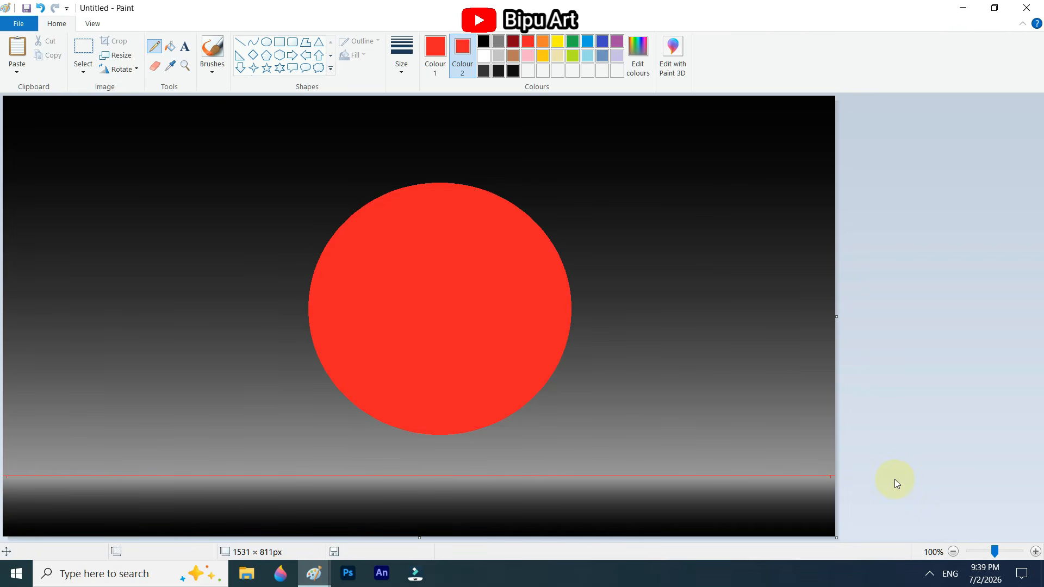
pyautogui.hotkey('ctrl', 'z')
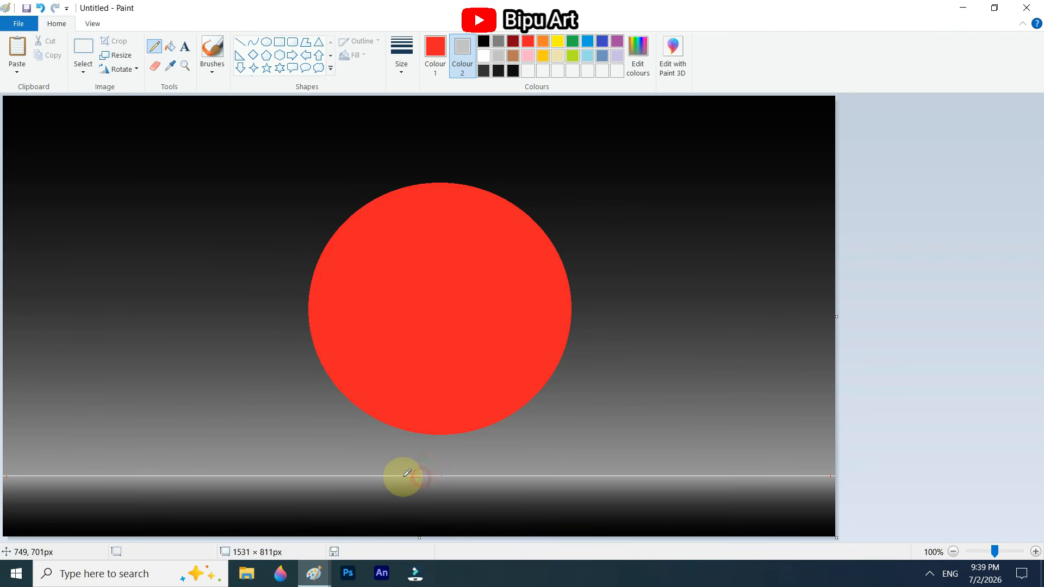
# Step: Draw thin horizontal Pencil ripples in light grey and dark grey across the water below the horizon line
pyautogui.click(435, 54)
pyautogui.click(498, 56)
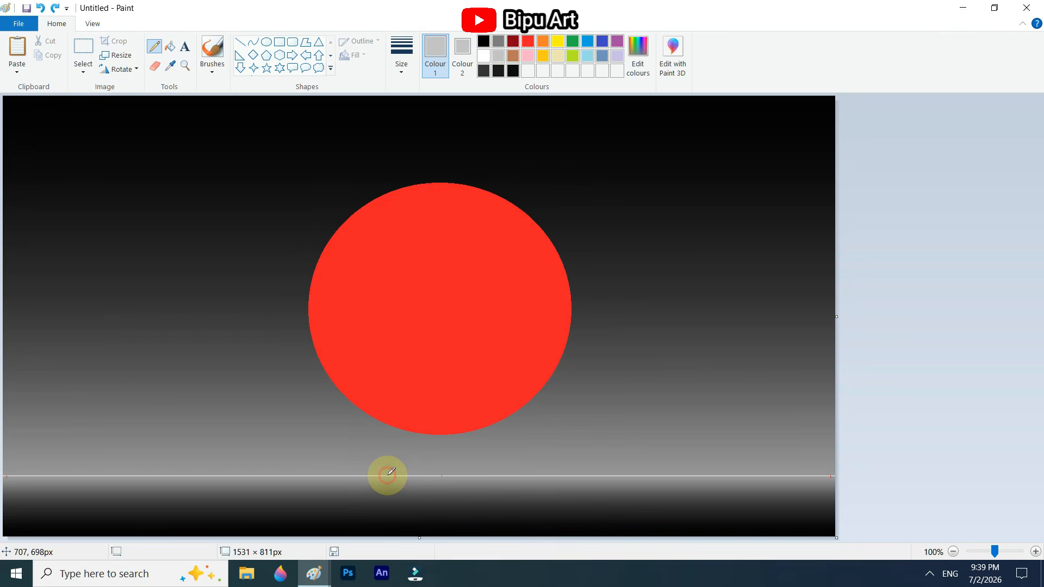
pyautogui.moveTo(388, 475)
pyautogui.mouseDown()
pyautogui.moveTo(544, 481)
pyautogui.moveTo(3, 497)
pyautogui.moveTo(770, 501)
pyautogui.moveTo(271, 481)
pyautogui.moveTo(631, 478)
pyautogui.moveTo(245, 503)
pyautogui.moveTo(650, 497)
pyautogui.moveTo(741, 514)
pyautogui.moveTo(594, 491)
pyautogui.moveTo(140, 510)
pyautogui.moveTo(121, 482)
pyautogui.moveTo(47, 482)
pyautogui.mouseUp()
pyautogui.click(498, 42)
pyautogui.moveTo(478, 484); pyautogui.dragTo(633, 532)
pyautogui.moveTo(563, 501)
pyautogui.mouseDown()
pyautogui.moveTo(374, 533)
pyautogui.moveTo(111, 529)
pyautogui.mouseUp()
# Step: Draw dense red horizontal Pencil strokes on the water beneath the moon as its reflection
pyautogui.click(528, 42)
pyautogui.moveTo(430, 482)
pyautogui.mouseDown()
pyautogui.moveTo(406, 481)
pyautogui.moveTo(484, 482)
pyautogui.moveTo(352, 476)
pyautogui.moveTo(506, 475)
pyautogui.moveTo(381, 479)
pyautogui.moveTo(486, 479)
pyautogui.moveTo(463, 485)
pyautogui.moveTo(489, 488)
pyautogui.moveTo(362, 487)
pyautogui.moveTo(465, 487)
pyautogui.moveTo(449, 485)
pyautogui.moveTo(473, 501)
pyautogui.moveTo(459, 496)
pyautogui.moveTo(502, 493)
pyautogui.moveTo(401, 503)
pyautogui.moveTo(455, 493)
pyautogui.moveTo(316, 491)
pyautogui.moveTo(478, 523)
pyautogui.moveTo(331, 521)
pyautogui.moveTo(530, 527)
pyautogui.mouseUp()
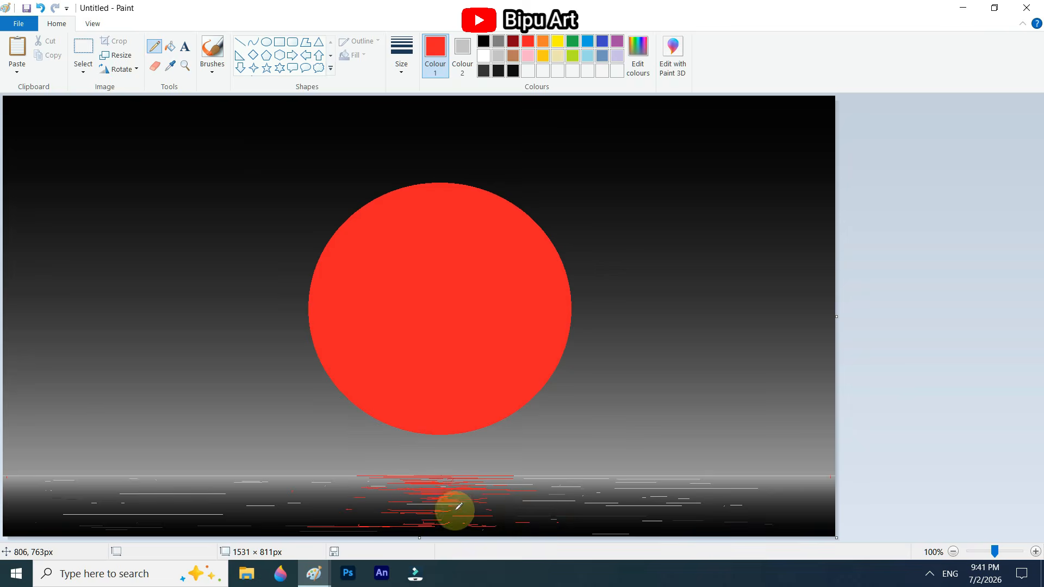
pyautogui.moveTo(455, 511); pyautogui.dragTo(348, 512)
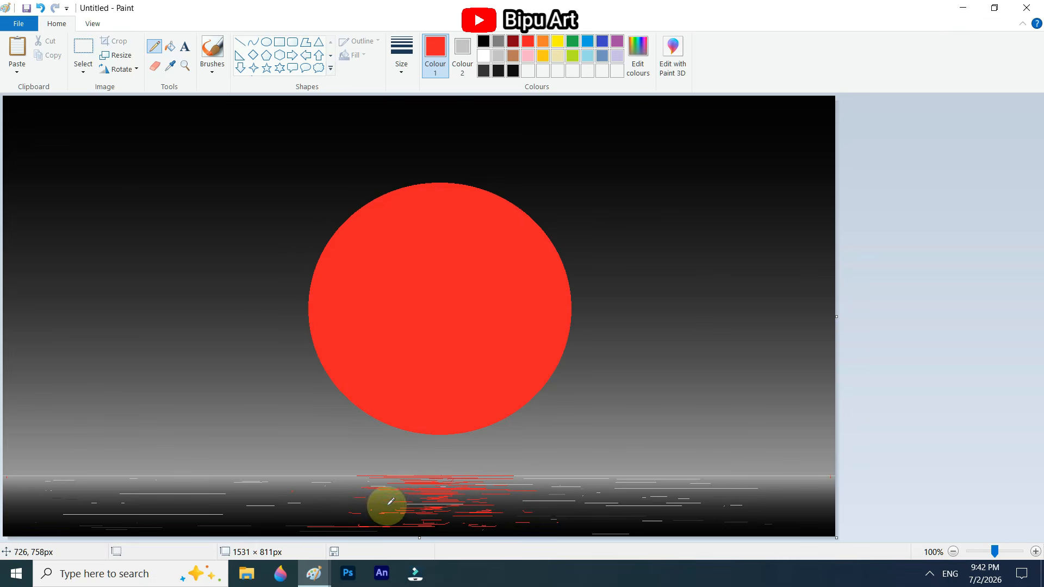
pyautogui.moveTo(441, 477)
pyautogui.mouseDown()
pyautogui.moveTo(549, 484)
pyautogui.moveTo(475, 514)
pyautogui.moveTo(336, 489)
pyautogui.moveTo(445, 485)
pyautogui.moveTo(418, 476)
pyautogui.moveTo(452, 475)
pyautogui.mouseUp()
pyautogui.moveTo(459, 519)
pyautogui.mouseDown()
pyautogui.moveTo(401, 518)
pyautogui.moveTo(552, 509)
pyautogui.moveTo(283, 501)
pyautogui.moveTo(581, 509)
pyautogui.moveTo(284, 518)
pyautogui.moveTo(629, 513)
pyautogui.moveTo(370, 491)
pyautogui.mouseUp()
# Step: Add thin white horizontal ripples in and around the moon's red reflection
pyautogui.click(483, 56)
pyautogui.moveTo(435, 482)
pyautogui.mouseDown()
pyautogui.moveTo(453, 482)
pyautogui.moveTo(294, 491)
pyautogui.mouseUp()
pyautogui.moveTo(456, 493); pyautogui.dragTo(483, 493)
pyautogui.moveTo(477, 513)
pyautogui.mouseDown()
pyautogui.moveTo(498, 512)
pyautogui.moveTo(546, 482)
pyautogui.mouseUp()
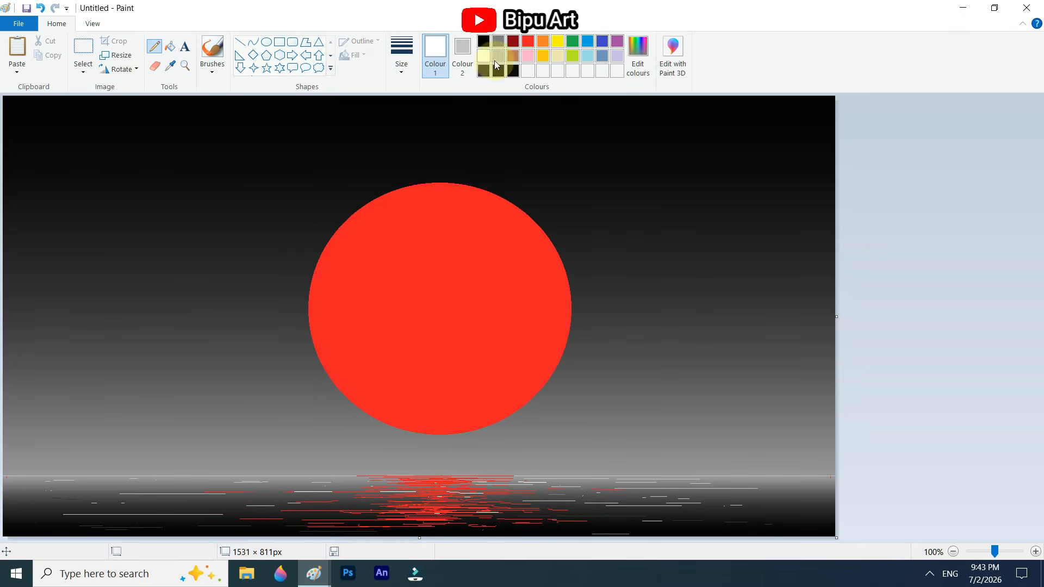
# Step: Scatter small white Pencil dots as stars across the sky on both sides of the moon, using a thicker line size
pyautogui.click(401, 64)
pyautogui.click(429, 129)
pyautogui.click(612, 138)
pyautogui.click(613, 151)
pyautogui.click(656, 348)
pyautogui.click(635, 356)
pyautogui.click(648, 369)
pyautogui.click(622, 423)
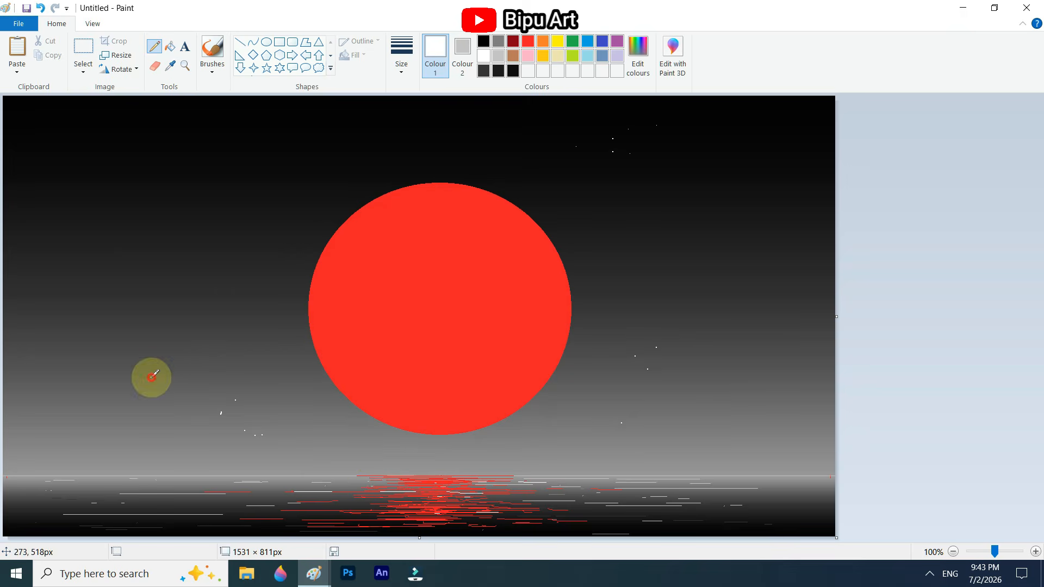
pyautogui.click(250, 237)
pyautogui.click(304, 149)
pyautogui.click(101, 190)
pyautogui.click(72, 418)
pyautogui.click(670, 398)
pyautogui.click(550, 425)
pyautogui.click(715, 275)
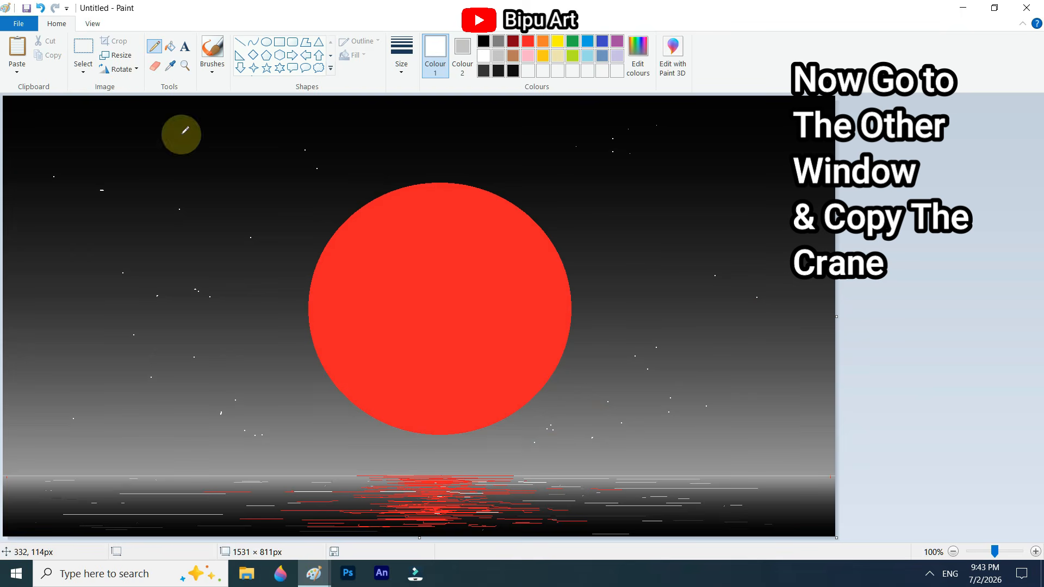
# Step: Switch to the other Paint window, select the crane silhouette with a rectangle about 597 × 802 px and copy it
pyautogui.moveTo(312, 580)
pyautogui.click(308, 517)
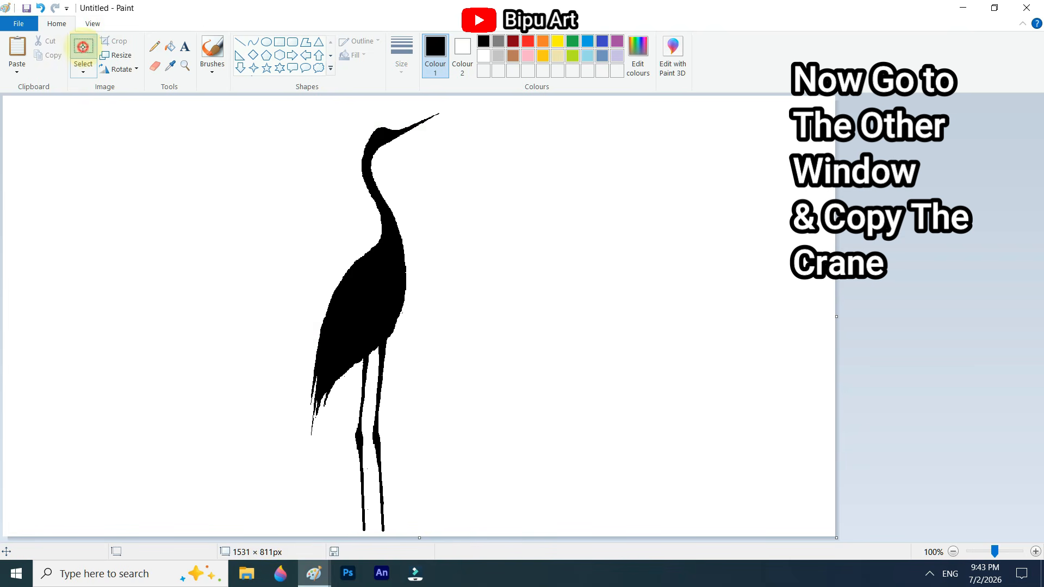
pyautogui.rightClick(375, 400)
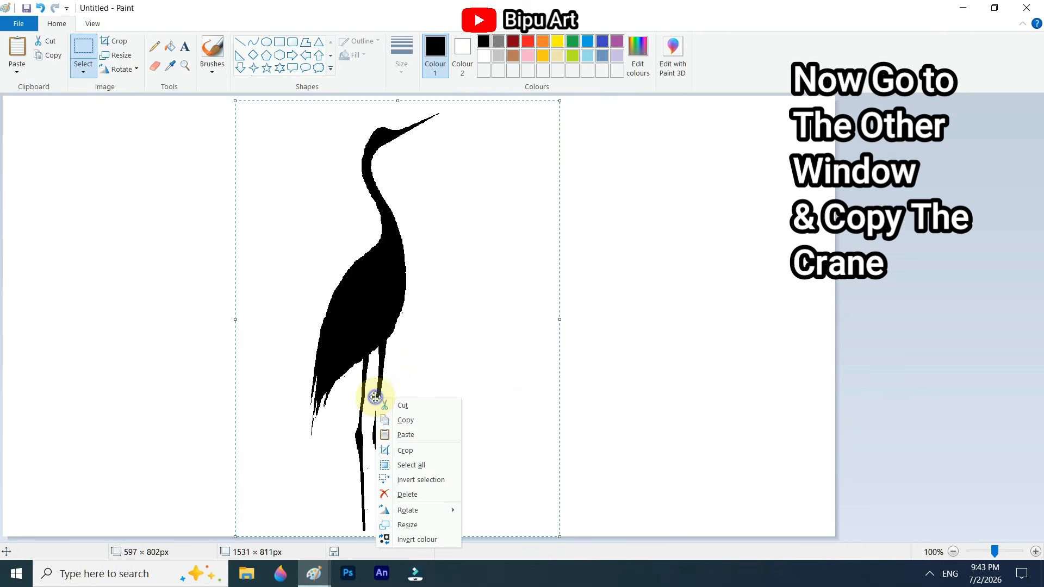
pyautogui.click(405, 417)
# Step: Return to the moon scene's window and set Colour 1 to black and Colour 2 to white
pyautogui.moveTo(312, 572)
pyautogui.click(374, 472)
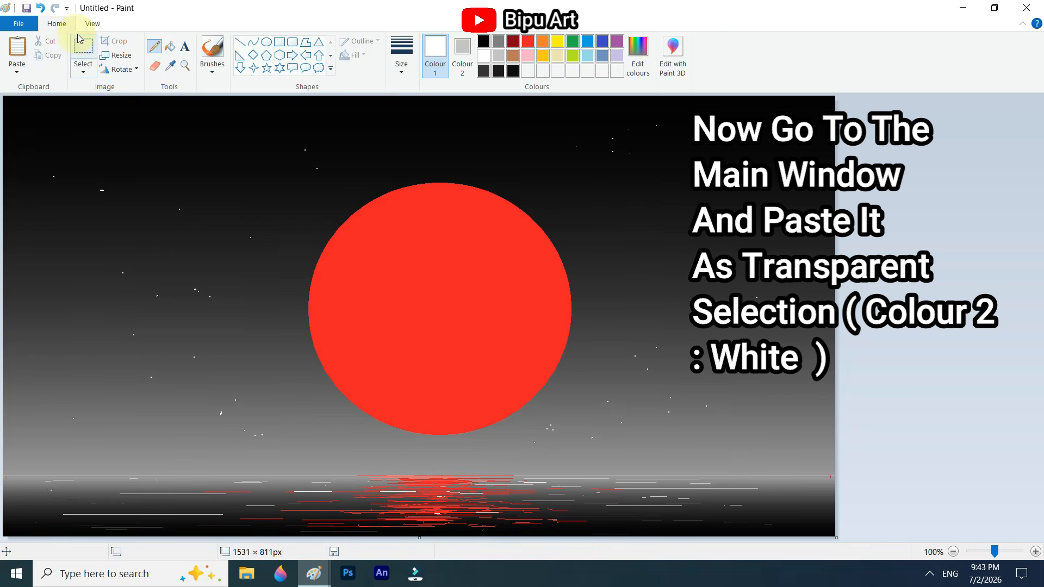
pyautogui.rightClick(356, 185)
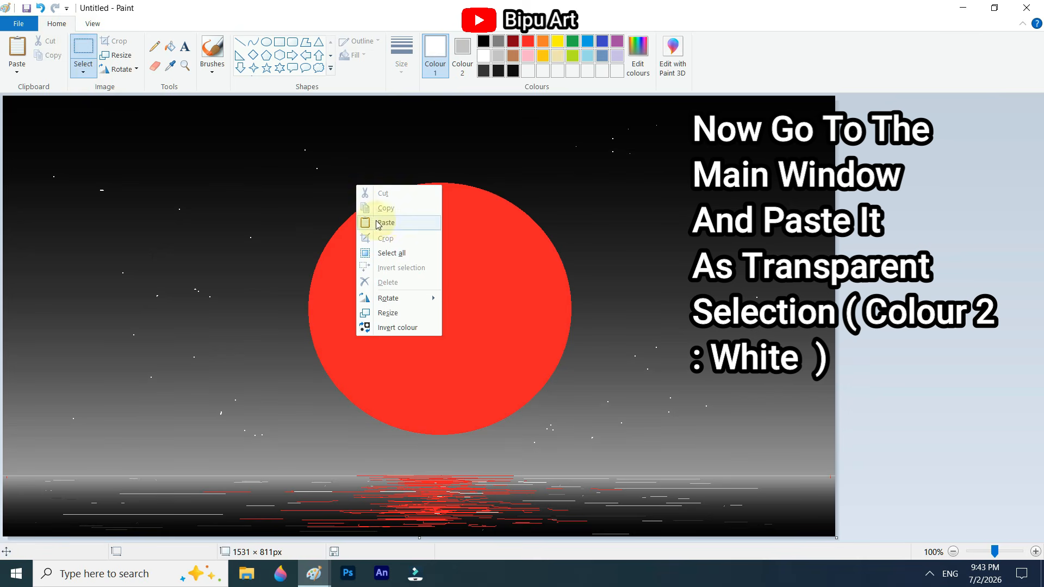
pyautogui.click(443, 49)
pyautogui.click(481, 55)
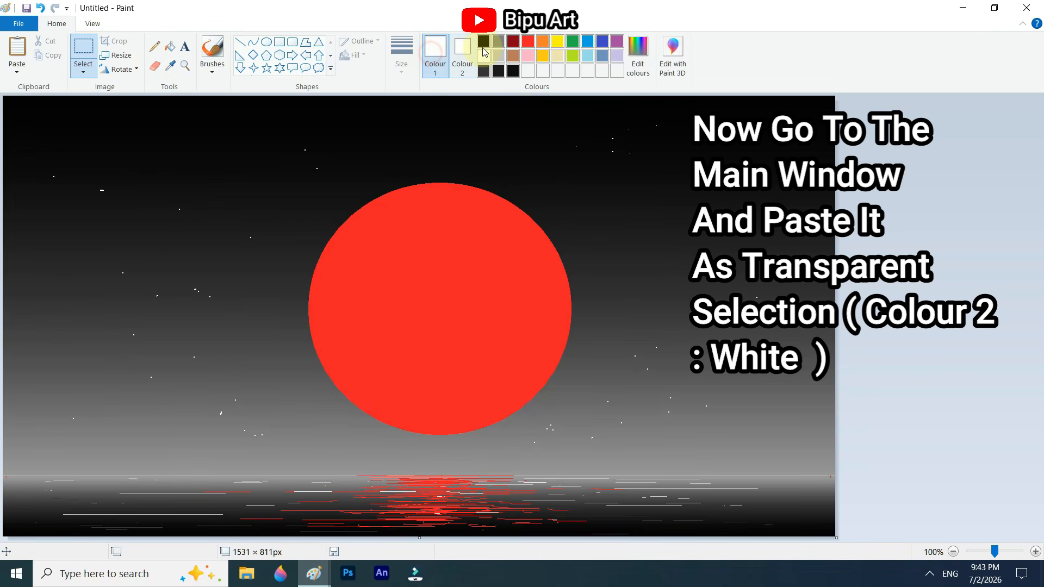
pyautogui.click(83, 71)
pyautogui.click(224, 234)
# Step: Paste the crane into the scene with a transparent selection and move it towards the moon
pyautogui.rightClick(342, 237)
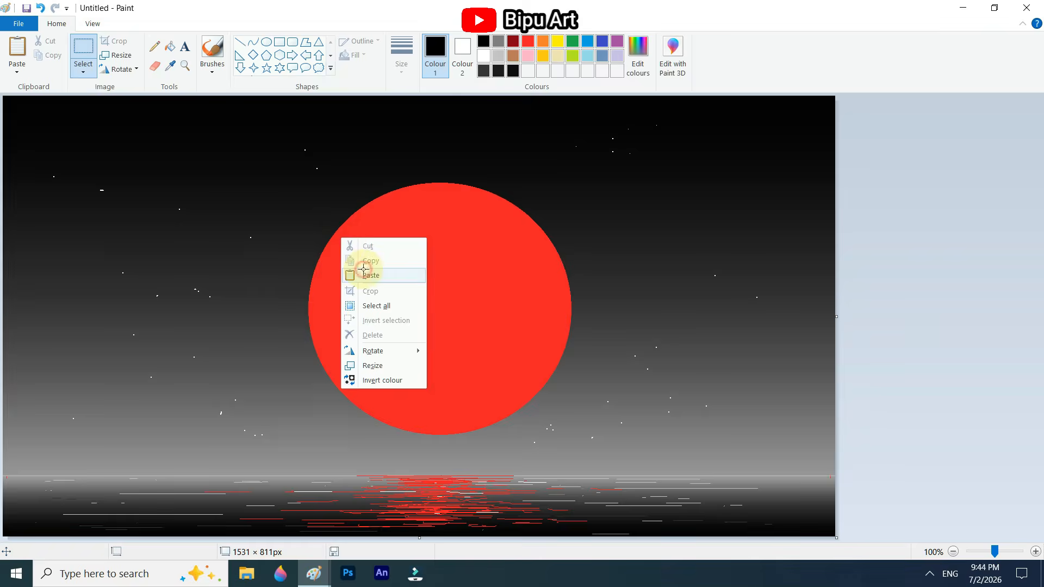
pyautogui.click(364, 274)
pyautogui.moveTo(198, 293); pyautogui.dragTo(401, 298)
pyautogui.click(84, 71)
pyautogui.click(131, 188)
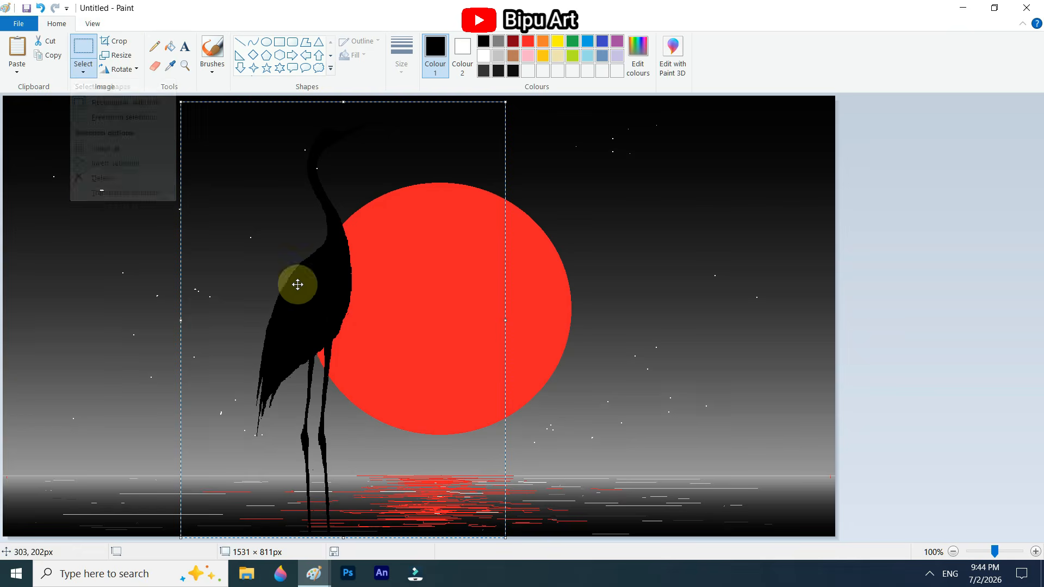
# Step: Shrink the crane to about 379 × 591 px and stand it in the water in front of the moon's left half
pyautogui.moveTo(296, 285)
pyautogui.mouseDown()
pyautogui.moveTo(401, 384)
pyautogui.moveTo(383, 394)
pyautogui.moveTo(303, 299)
pyautogui.mouseUp()
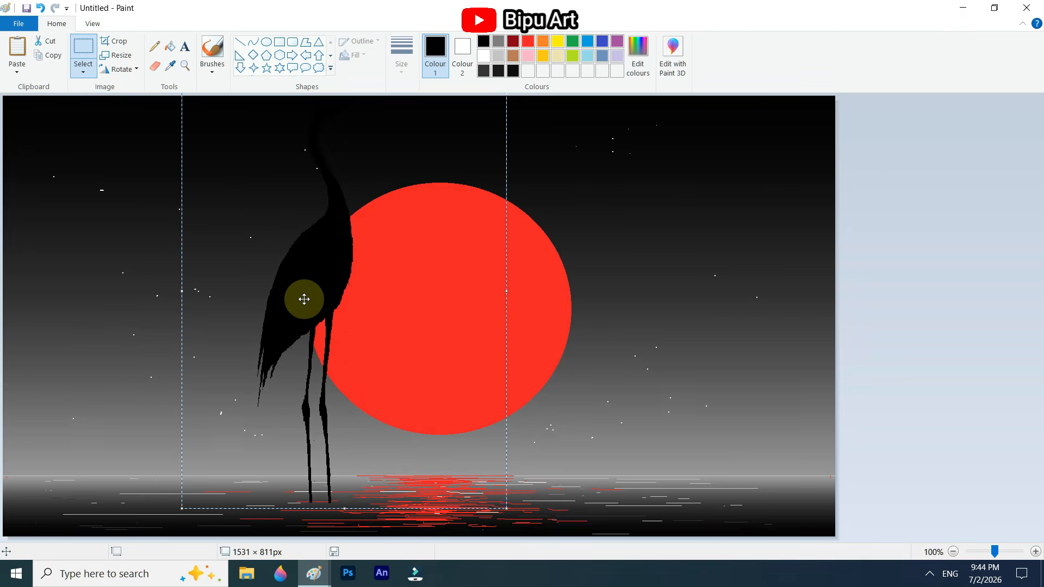
pyautogui.moveTo(502, 508); pyautogui.dragTo(387, 394)
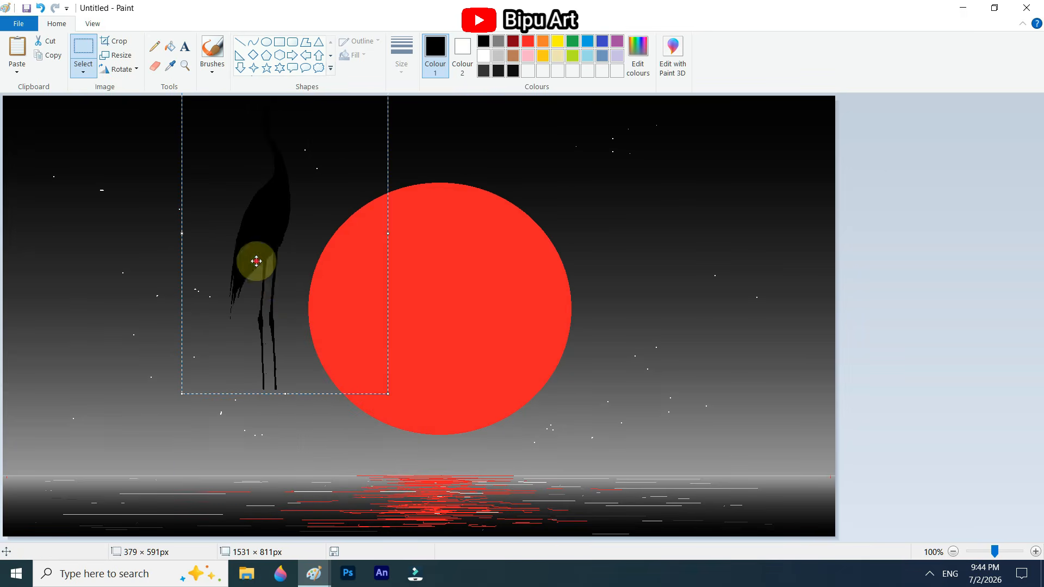
pyautogui.moveTo(256, 261); pyautogui.dragTo(364, 396)
# Step: Copy the resized crane, paste a duplicate and place it over the moon's right half
pyautogui.rightClick(364, 398)
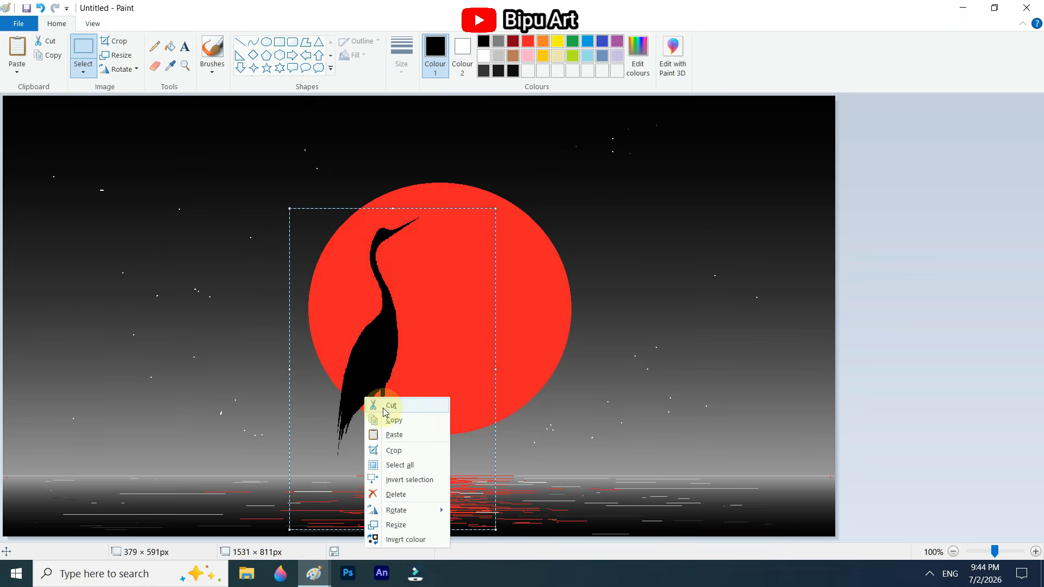
pyautogui.click(555, 375)
pyautogui.rightClick(508, 354)
pyautogui.click(538, 388)
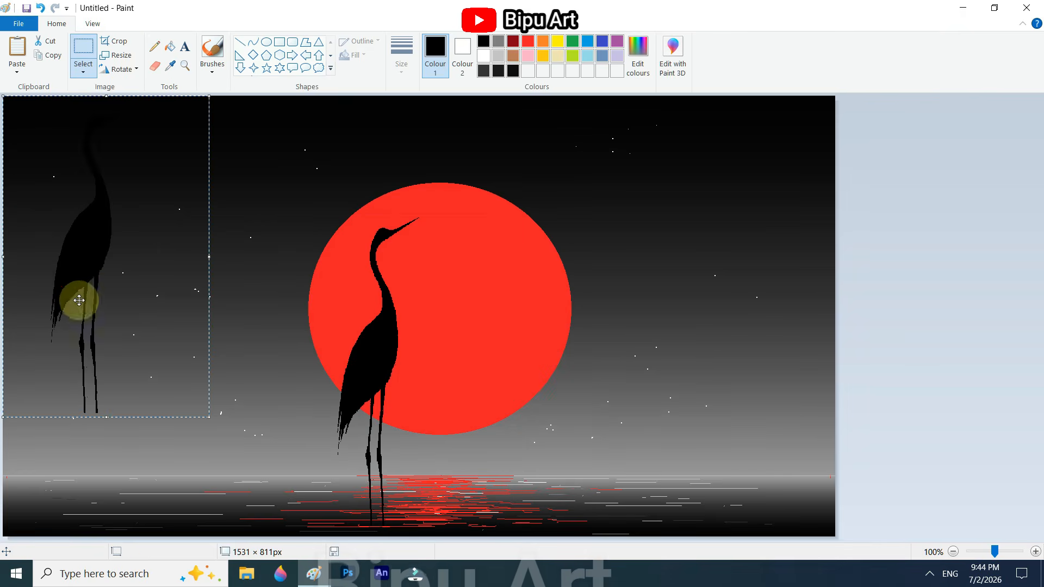
pyautogui.moveTo(77, 298); pyautogui.dragTo(465, 382)
# Step: Flip the duplicate crane horizontally, shrink it to about 253 × 430 px and stand it in the water facing the first crane
pyautogui.rightClick(465, 382)
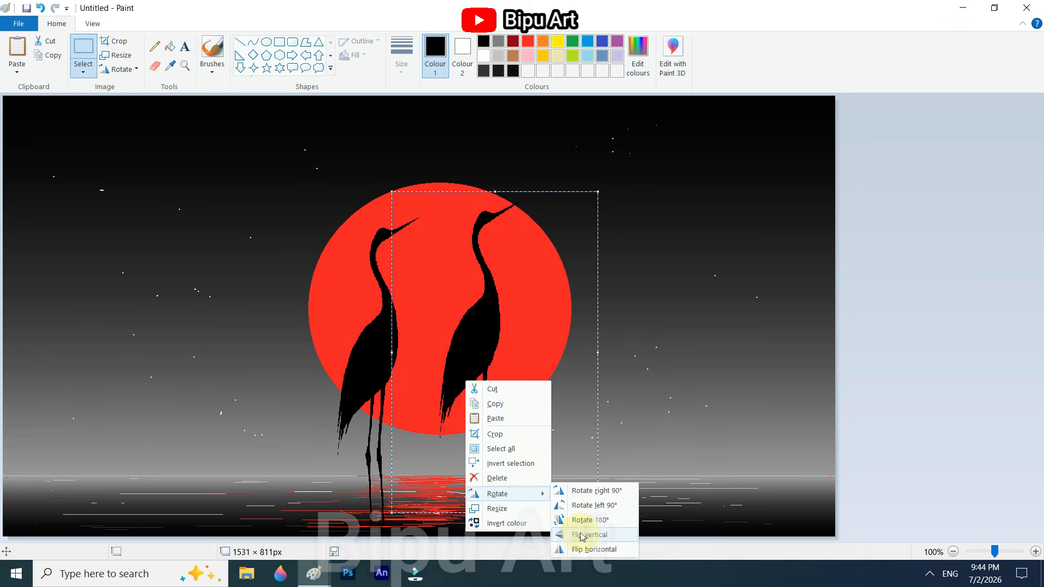
pyautogui.click(584, 547)
pyautogui.moveTo(391, 191); pyautogui.dragTo(462, 279)
pyautogui.moveTo(547, 384); pyautogui.dragTo(491, 394)
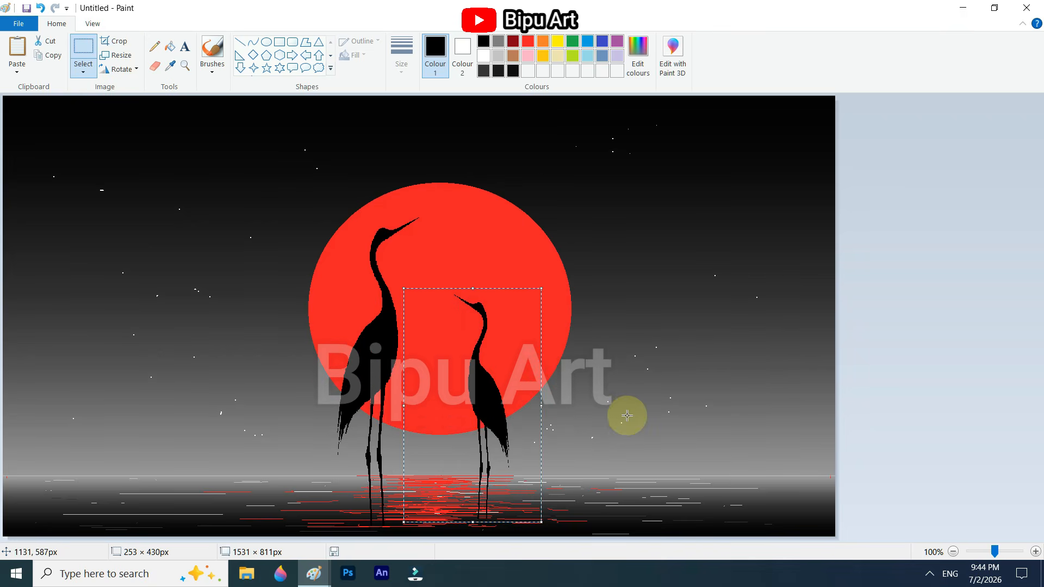
pyautogui.click(671, 410)
# Step: Draw short red Pencil ripples around the feet of both cranes and touch them up in black
pyautogui.click(527, 42)
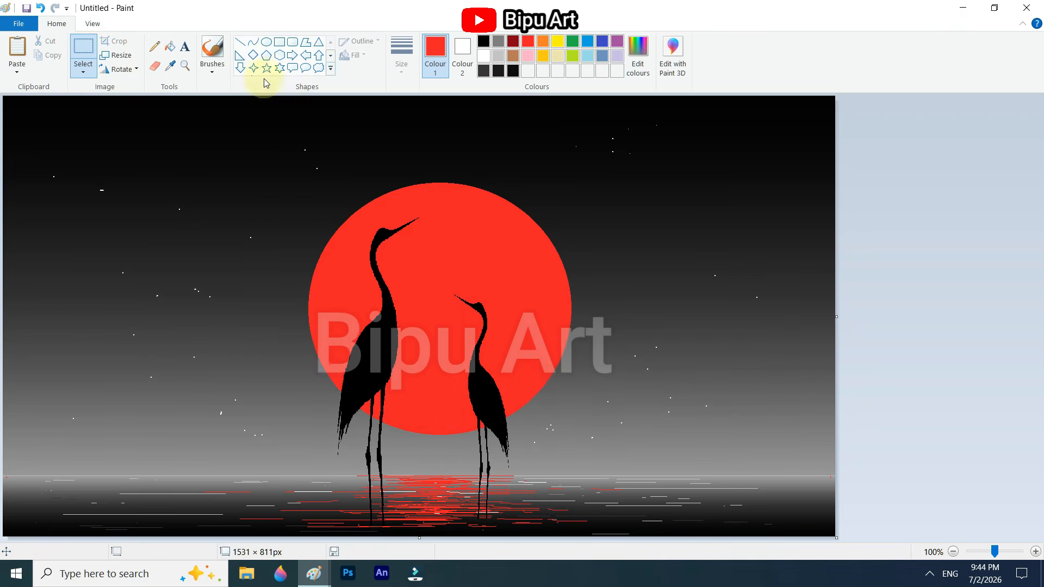
pyautogui.click(155, 46)
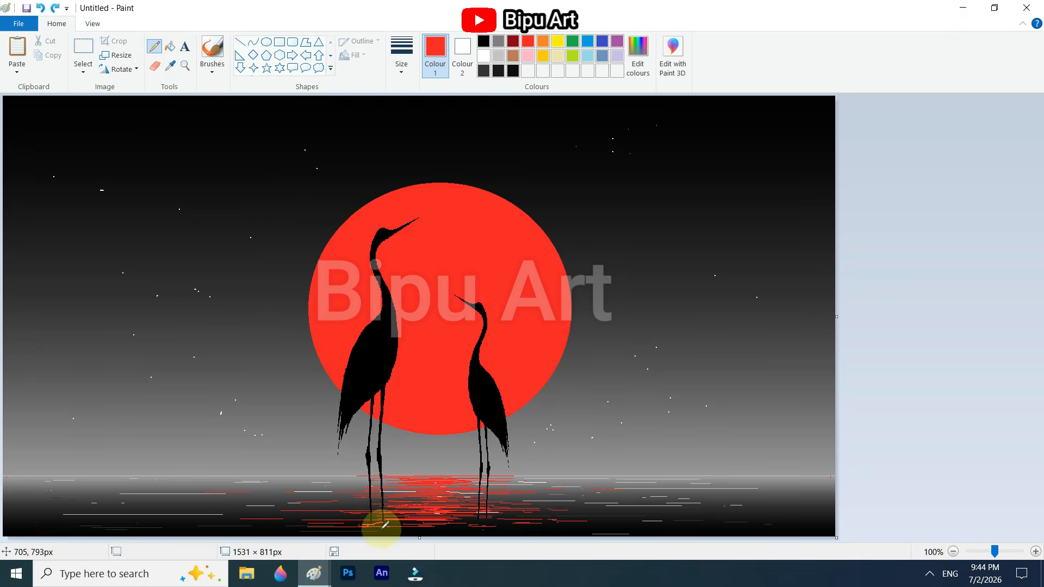
pyautogui.moveTo(375, 526); pyautogui.dragTo(355, 525)
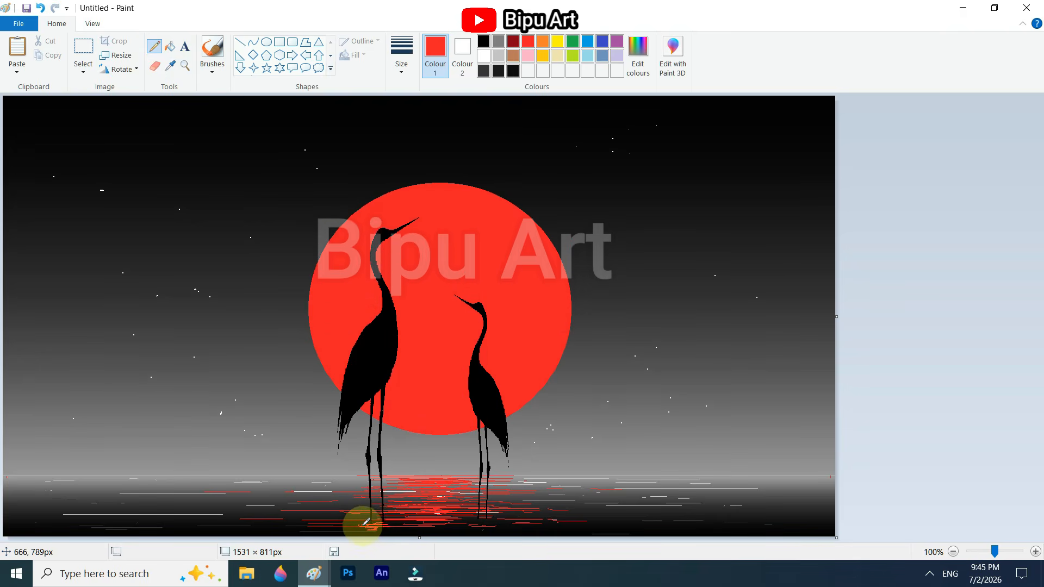
pyautogui.moveTo(461, 526)
pyautogui.mouseDown()
pyautogui.moveTo(499, 530)
pyautogui.moveTo(511, 520)
pyautogui.moveTo(420, 526)
pyautogui.moveTo(497, 480)
pyautogui.moveTo(364, 528)
pyautogui.moveTo(484, 525)
pyautogui.mouseUp()
pyautogui.click(483, 41)
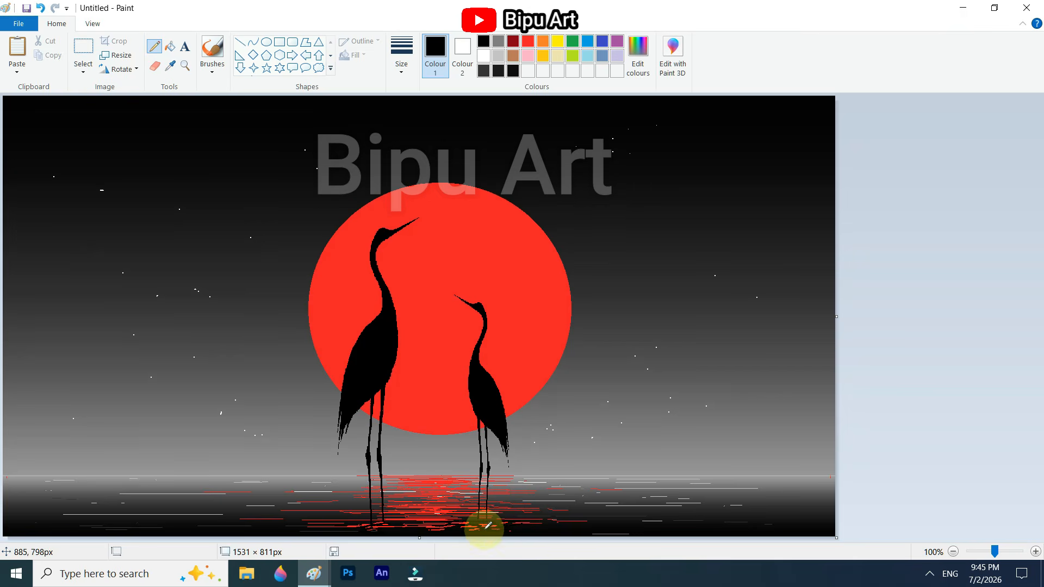
# Step: Extend the short red ripples between the cranes and outward to both sides along the water's lower edge
pyautogui.click(527, 40)
pyautogui.moveTo(375, 532); pyautogui.dragTo(463, 532)
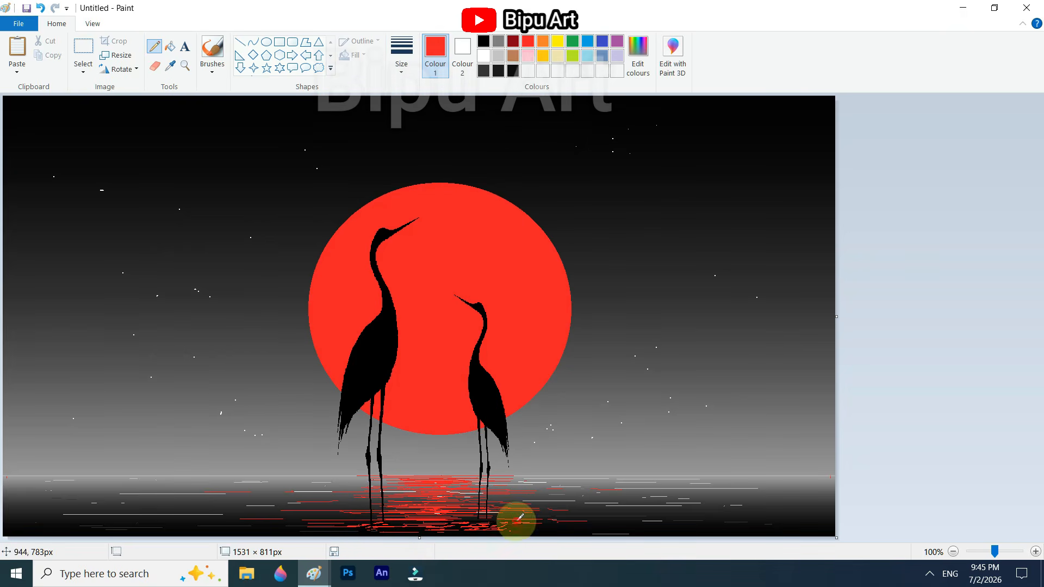
pyautogui.moveTo(392, 527); pyautogui.dragTo(430, 528)
pyautogui.moveTo(511, 527); pyautogui.dragTo(555, 528)
pyautogui.moveTo(302, 523); pyautogui.dragTo(264, 526)
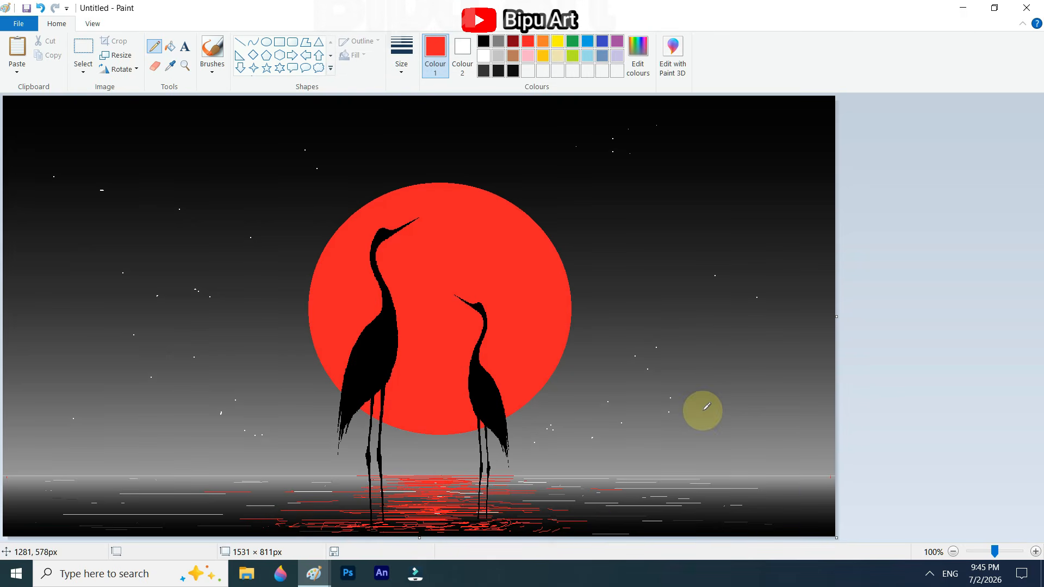
pyautogui.click(261, 527)
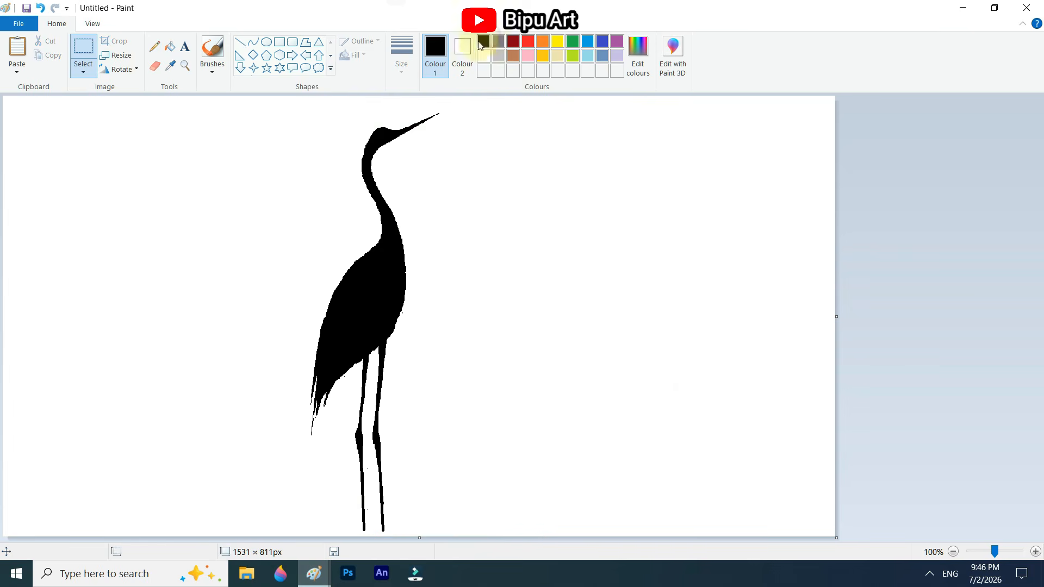
# Step: Draw a thin black curve as one edge of a leaning reed stem on the blank canvas beside the crane, redoing the first attempt
pyautogui.click(253, 42)
pyautogui.moveTo(550, 365)
pyautogui.mouseDown()
pyautogui.moveTo(561, 394)
pyautogui.moveTo(579, 390)
pyautogui.moveTo(624, 453)
pyautogui.mouseUp()
pyautogui.click(401, 57)
pyautogui.click(413, 94)
pyautogui.click(661, 326)
pyautogui.hotkey('ctrl', 'z')
pyautogui.moveTo(601, 411); pyautogui.dragTo(600, 390)
pyautogui.click(664, 427)
# Step: Draw the stem's second curved edge from base to tip and fill the tapered gap with black
pyautogui.click(1034, 551)
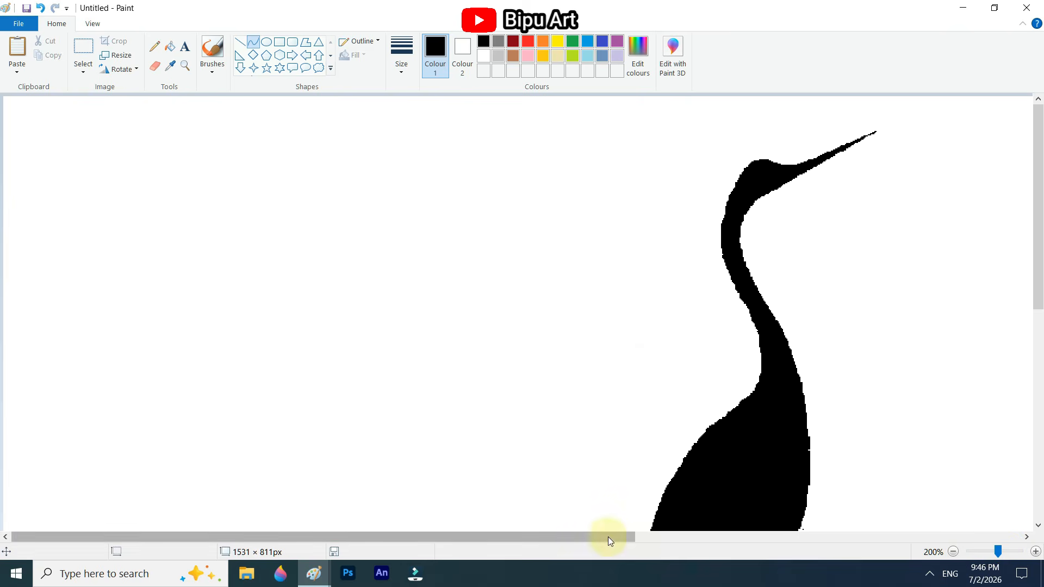
pyautogui.moveTo(608, 536); pyautogui.dragTo(880, 537)
pyautogui.scroll(-5, 697, 190)
pyautogui.moveTo(798, 375); pyautogui.dragTo(787, 271)
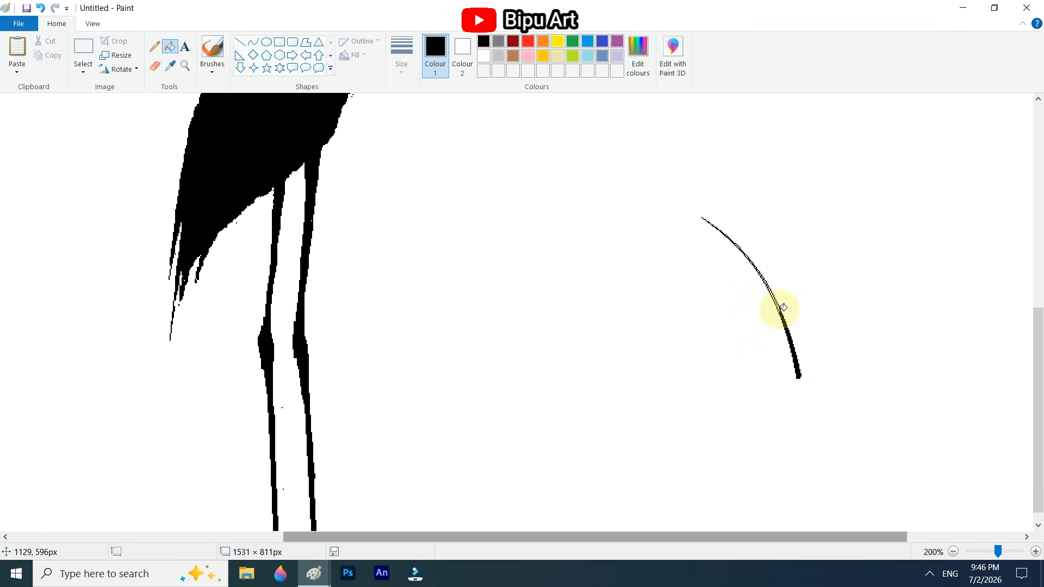
# Step: Draw a shorter curved stem about 19 × 111 px beside the first stem's base and fill it with black
pyautogui.moveTo(997, 551); pyautogui.dragTo(998, 551)
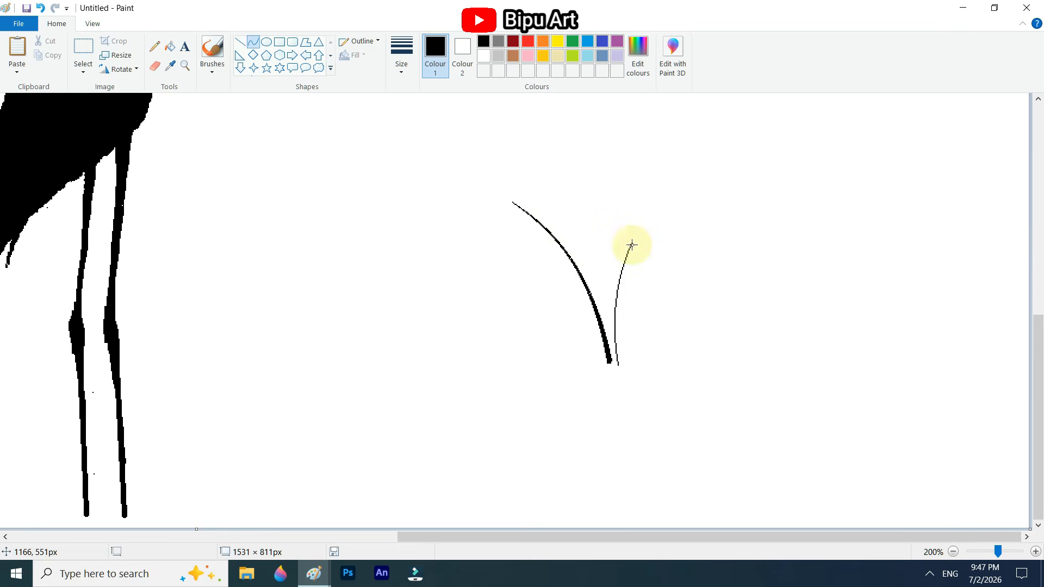
pyautogui.moveTo(632, 245); pyautogui.dragTo(622, 358)
pyautogui.moveTo(621, 266); pyautogui.dragTo(621, 266)
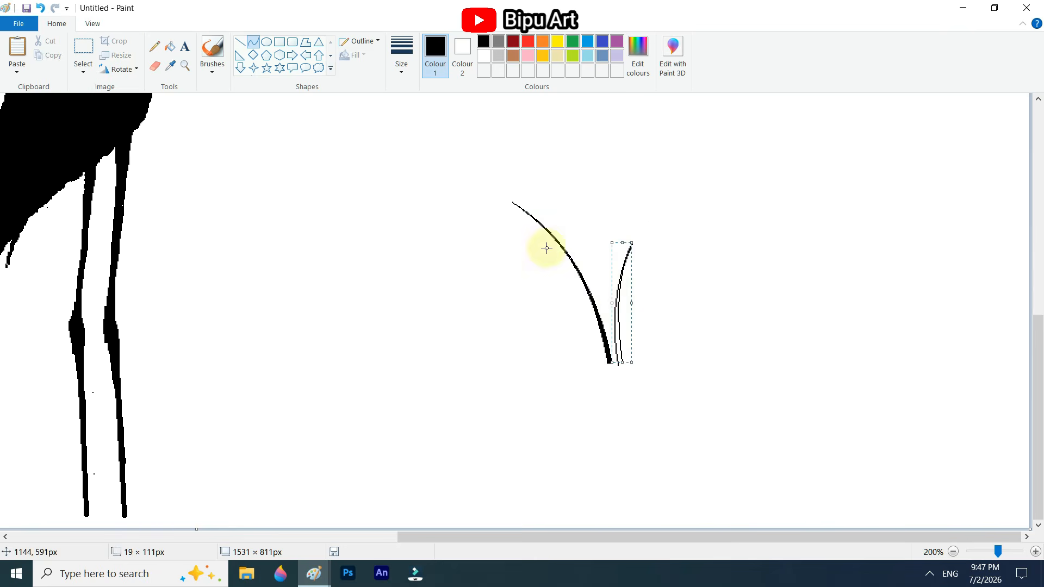
pyautogui.click(154, 46)
pyautogui.scroll(3, 625, 305)
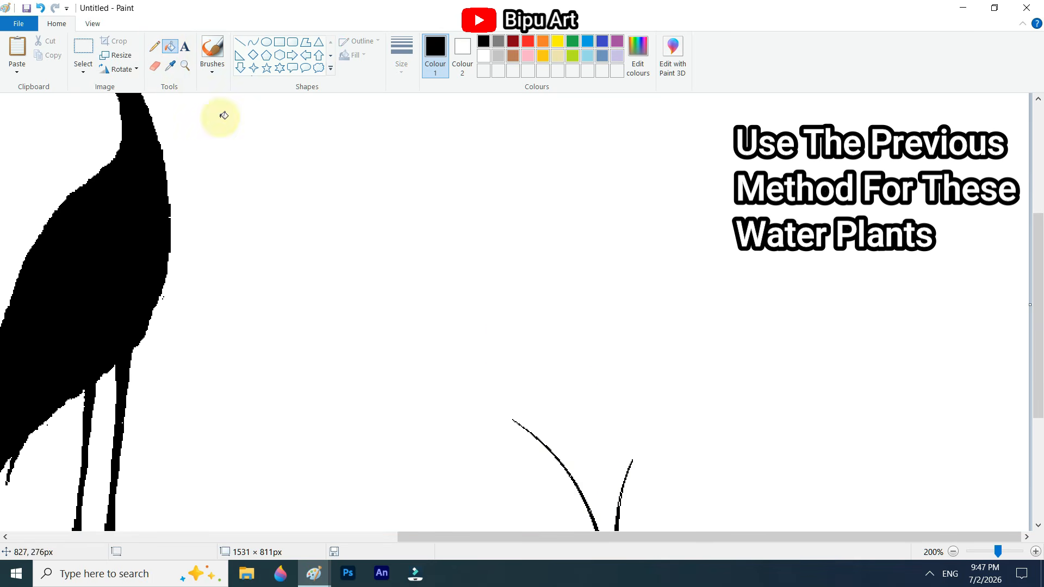
# Step: Draw a taller tapered stem curving up to the right between the two existing stems
pyautogui.click(253, 41)
pyautogui.scroll(-3, 618, 359)
pyautogui.moveTo(595, 362)
pyautogui.mouseDown()
pyautogui.moveTo(637, 169)
pyautogui.moveTo(597, 363)
pyautogui.mouseUp()
pyautogui.click(586, 330)
pyautogui.click(597, 230)
pyautogui.click(671, 186)
pyautogui.click(589, 278)
pyautogui.click(592, 281)
pyautogui.click(692, 329)
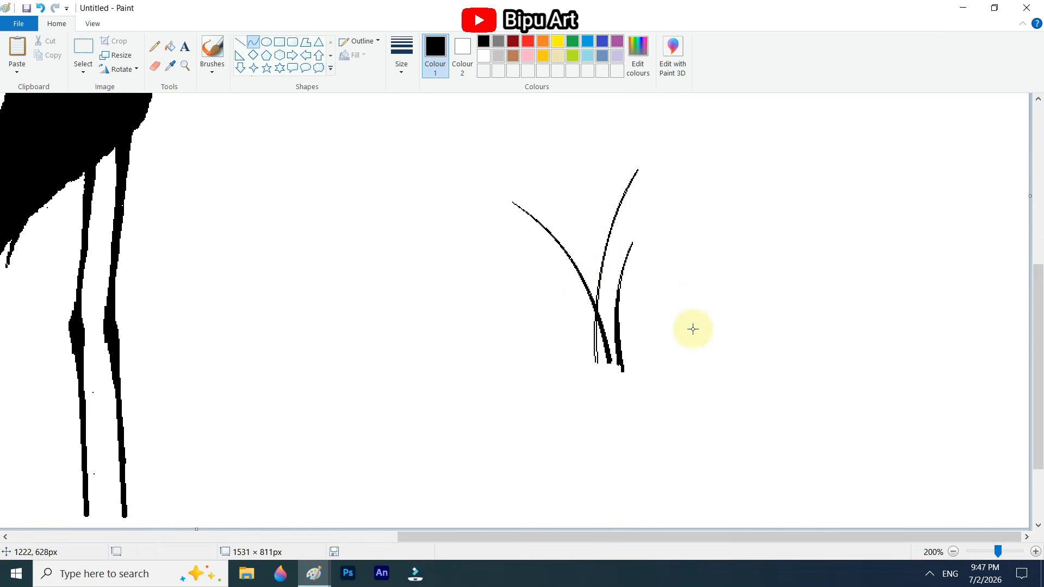
# Step: Add pointed black seed heads to the tips of the three stems and tidy the stem bases in black
pyautogui.scroll(3, 692, 328)
pyautogui.click(253, 42)
pyautogui.moveTo(470, 288); pyautogui.dragTo(524, 312)
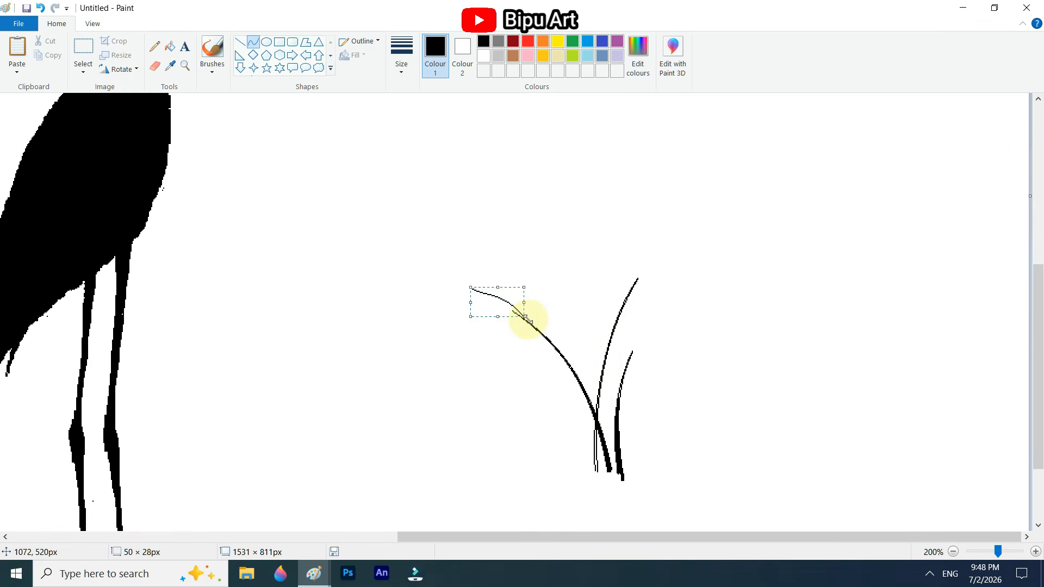
pyautogui.click(554, 293)
pyautogui.moveTo(473, 288); pyautogui.dragTo(472, 288)
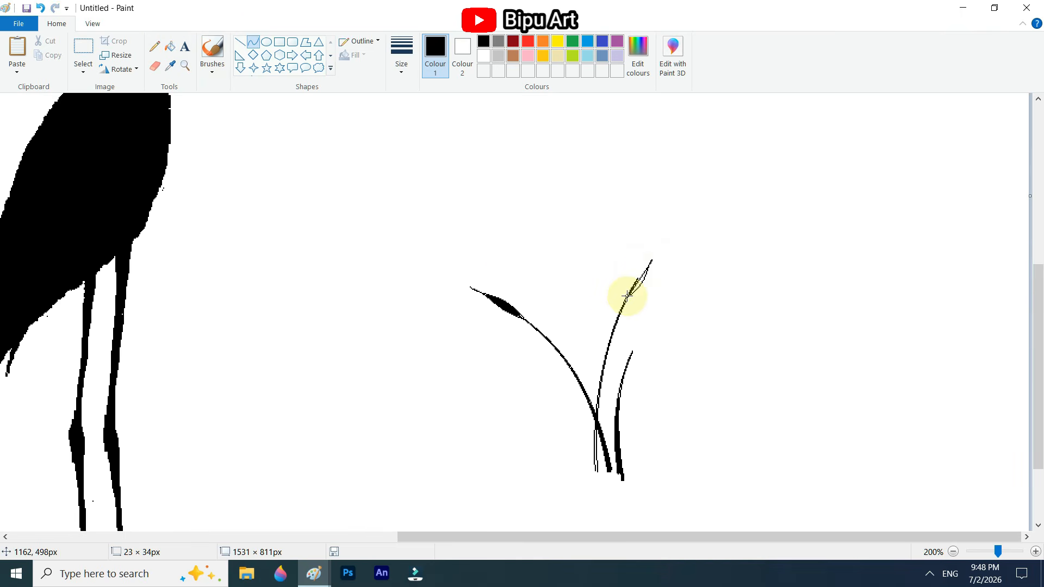
pyautogui.click(170, 47)
pyautogui.click(640, 277)
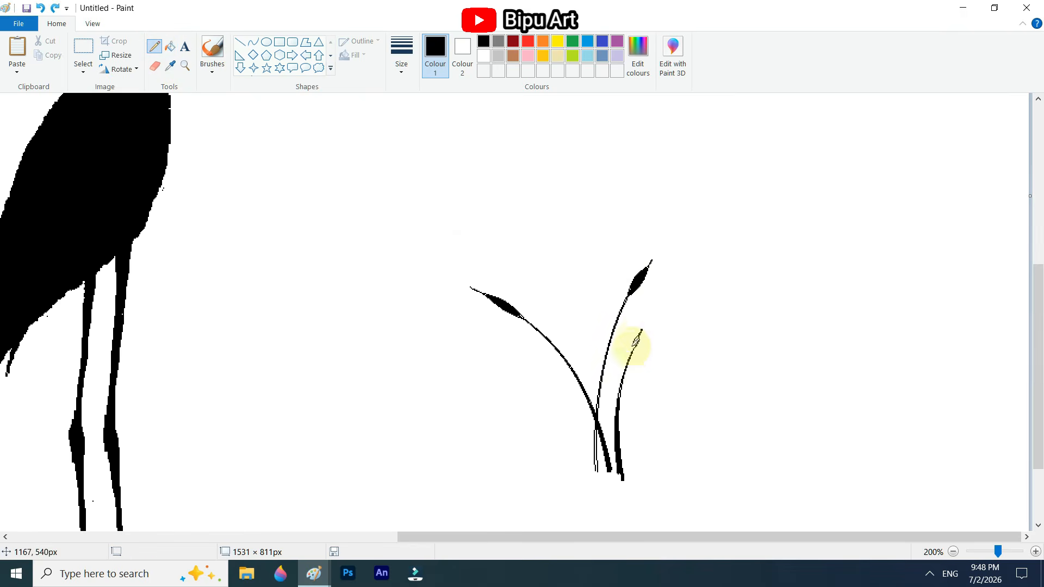
pyautogui.scroll(-2, 699, 321)
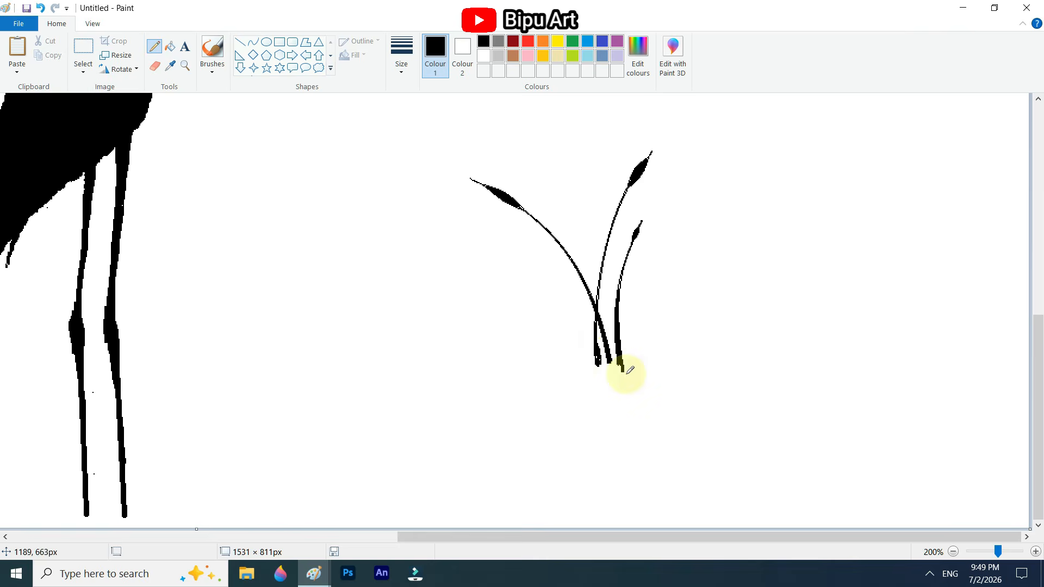
# Step: Select the finished reed plant on the blank canvas and copy it
pyautogui.click(976, 553)
pyautogui.click(94, 49)
pyautogui.rightClick(652, 416)
pyautogui.moveTo(554, 334); pyautogui.dragTo(679, 462)
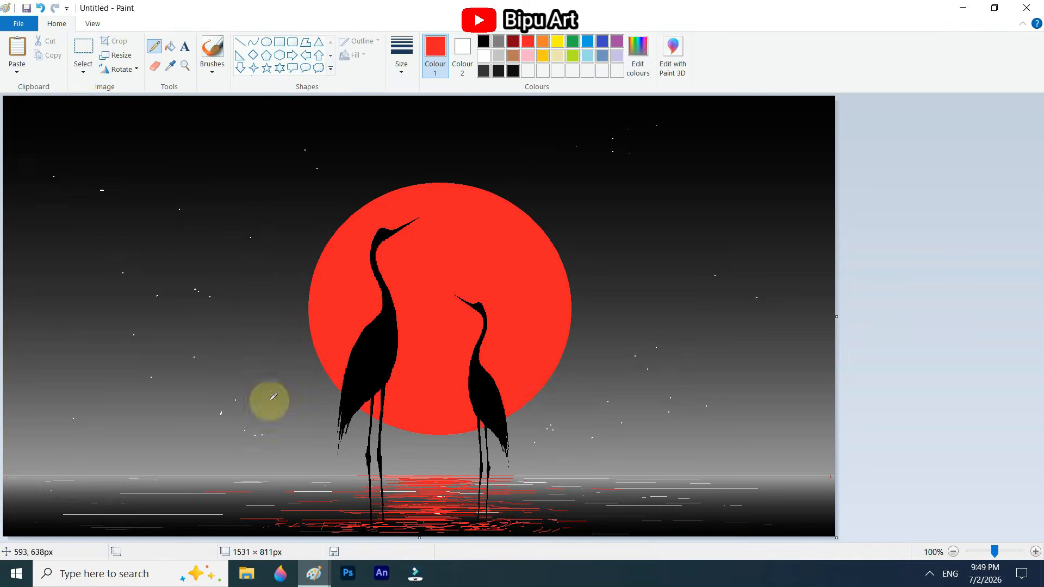
# Step: Paste the reed plant into the moon scene, placing copies in the water left and right of the cranes
pyautogui.rightClick(199, 322)
pyautogui.click(207, 356)
pyautogui.moveTo(72, 173); pyautogui.dragTo(629, 489)
# Step: Duplicate the plant right of the cranes and flip the copy horizontally to form a mirrored clump
pyautogui.moveTo(578, 396); pyautogui.dragTo(708, 531)
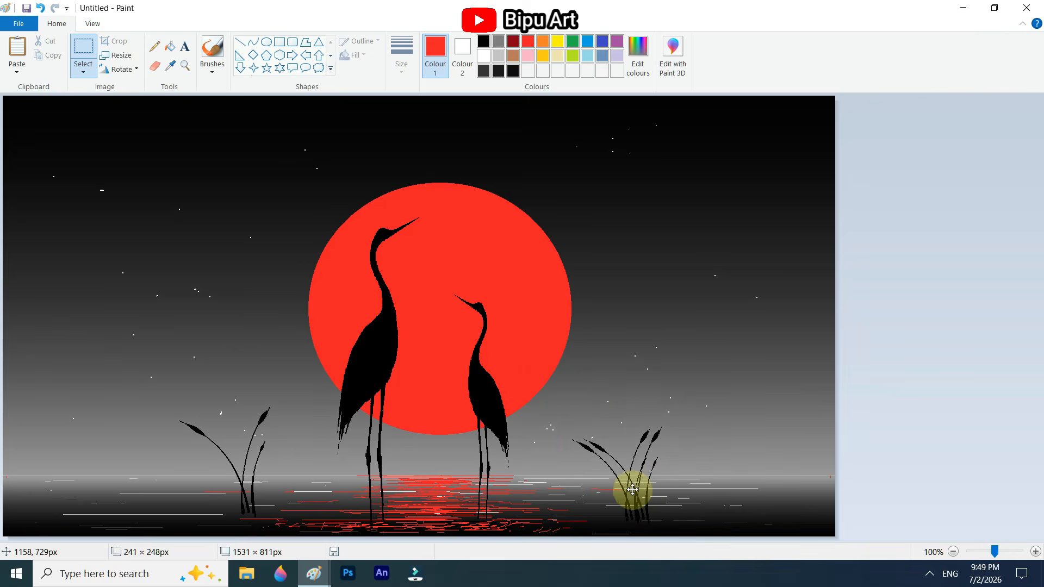
pyautogui.rightClick(656, 484)
pyautogui.moveTo(701, 446)
pyautogui.click(761, 505)
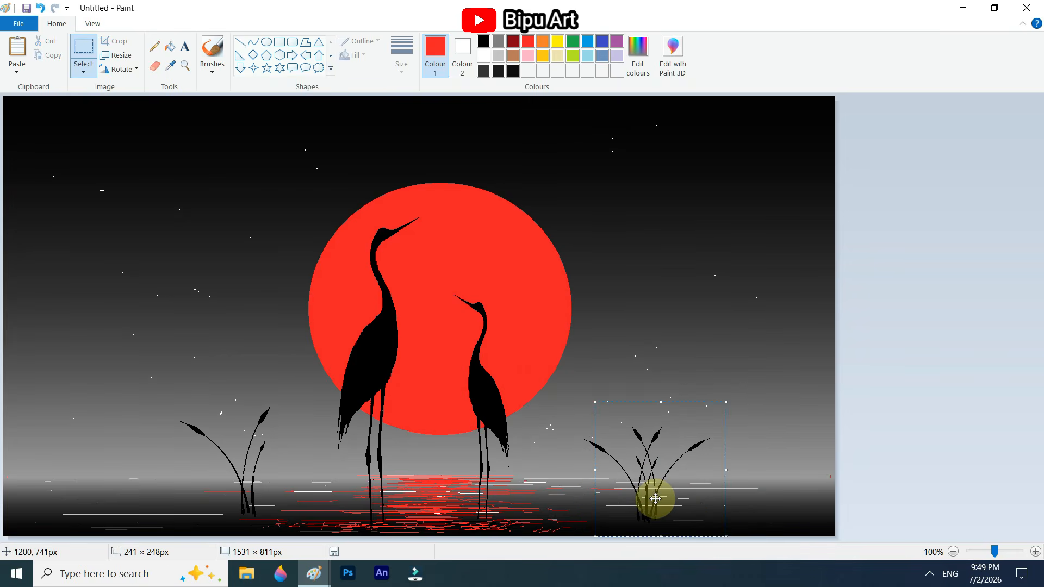
# Step: Place more resized reed copies at the far left, beside the larger crane and at the far right of the water
pyautogui.moveTo(658, 496); pyautogui.dragTo(147, 502)
pyautogui.moveTo(83, 399); pyautogui.dragTo(113, 423)
pyautogui.moveTo(160, 485); pyautogui.dragTo(288, 498)
pyautogui.moveTo(294, 421)
pyautogui.mouseDown()
pyautogui.moveTo(295, 466)
pyautogui.moveTo(156, 496)
pyautogui.moveTo(646, 497)
pyautogui.moveTo(761, 442)
pyautogui.moveTo(764, 501)
pyautogui.mouseUp()
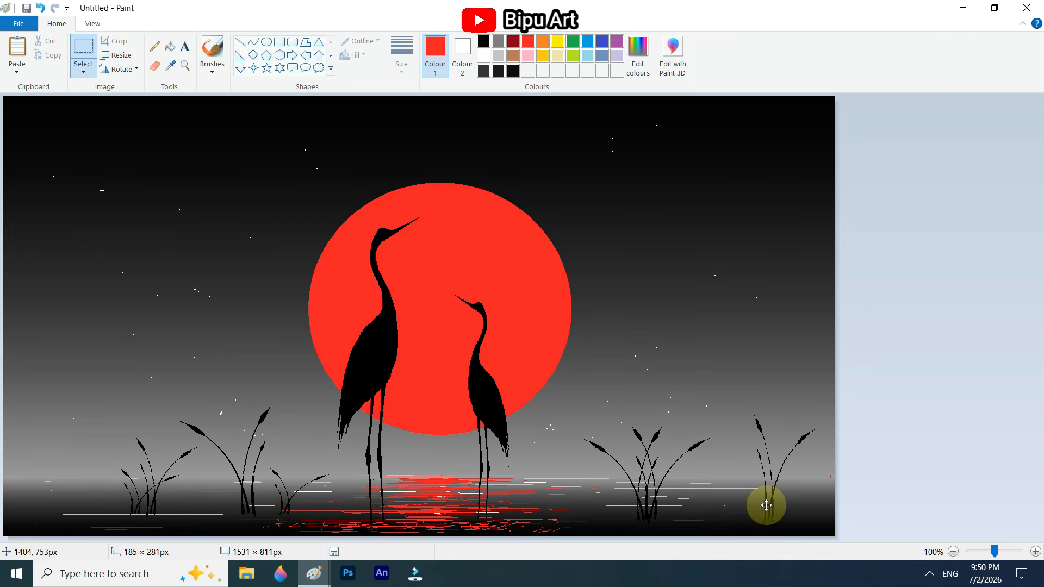
# Step: Draw two thin black curved leaves flaring to either side of the far-right reed plant
pyautogui.click(253, 42)
pyautogui.moveTo(731, 433)
pyautogui.mouseDown()
pyautogui.moveTo(774, 510)
pyautogui.moveTo(763, 505)
pyautogui.mouseUp()
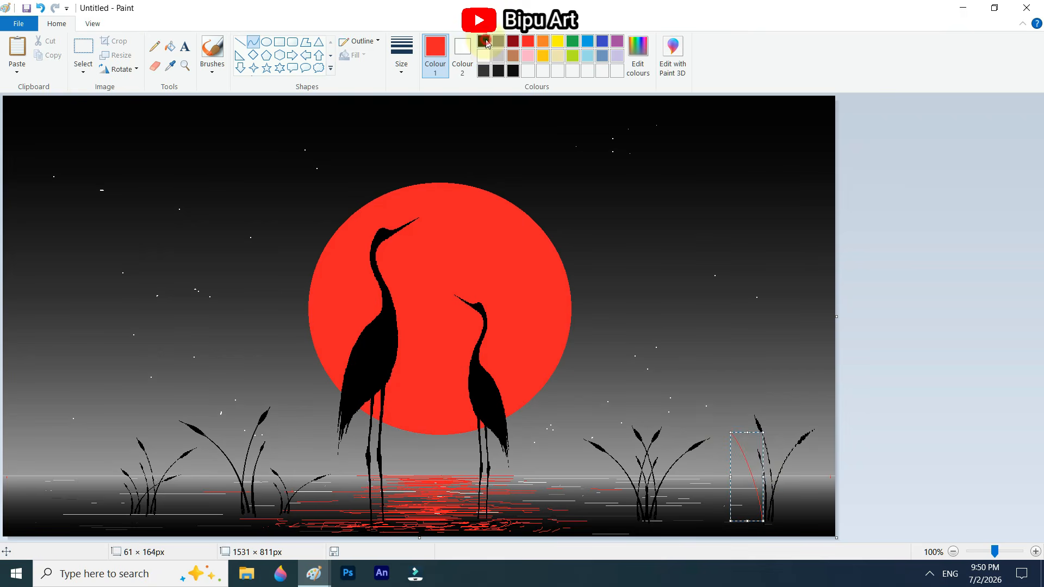
pyautogui.click(484, 42)
pyautogui.moveTo(801, 414); pyautogui.dragTo(772, 520)
pyautogui.moveTo(781, 472); pyautogui.dragTo(766, 492)
# Step: Add low arching black leaves to both sides of the mirrored reed clump right of the cranes
pyautogui.moveTo(663, 520); pyautogui.dragTo(713, 472)
pyautogui.moveTo(693, 473); pyautogui.dragTo(689, 463)
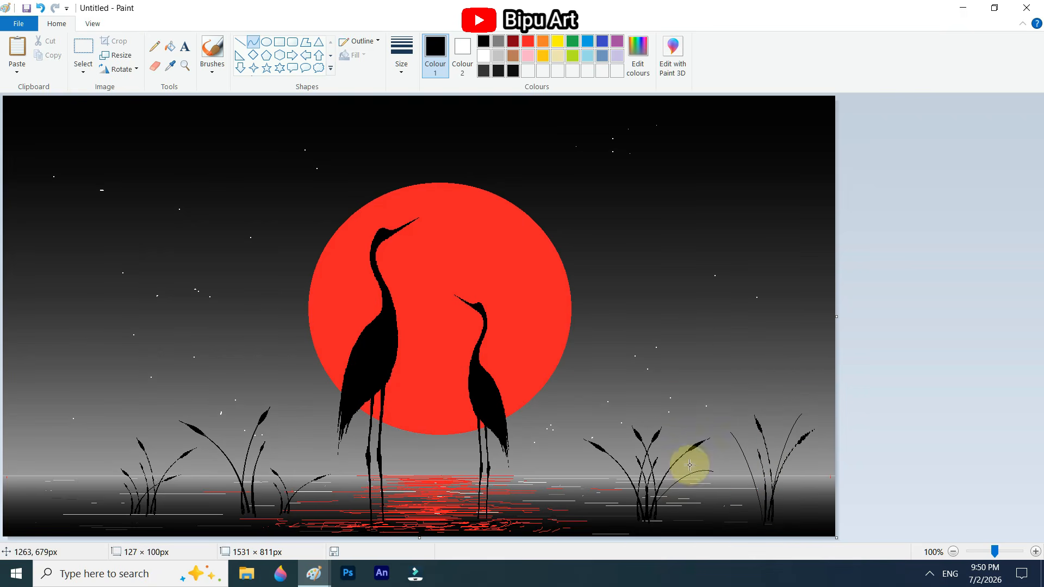
pyautogui.click(689, 464)
pyautogui.moveTo(699, 413)
pyautogui.mouseDown()
pyautogui.moveTo(606, 482)
pyautogui.moveTo(586, 466)
pyautogui.moveTo(670, 519)
pyautogui.mouseUp()
pyautogui.hotkey('ctrl', 'z')
pyautogui.moveTo(619, 482); pyautogui.dragTo(653, 482)
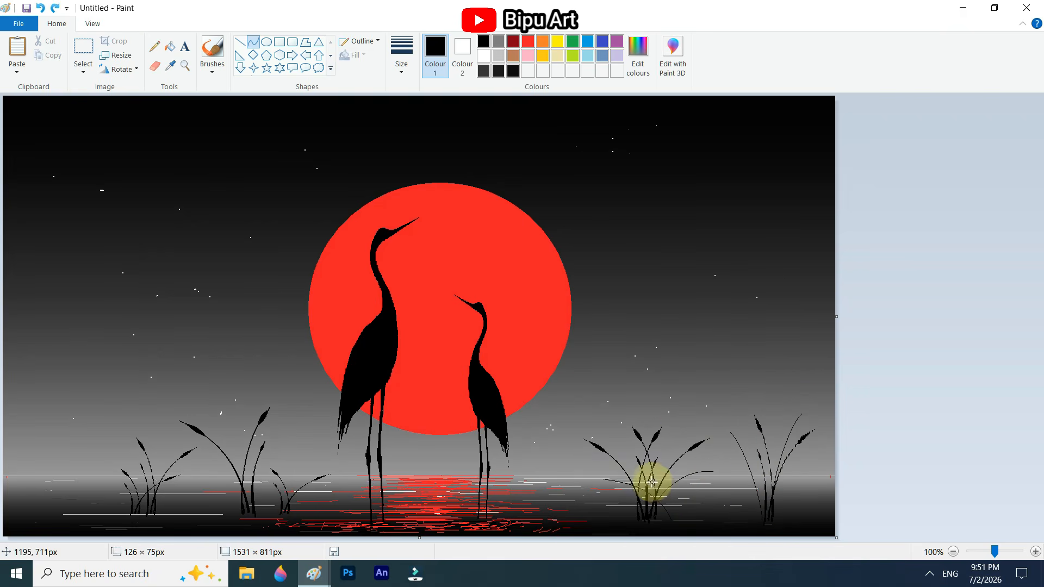
pyautogui.click(652, 481)
# Step: Add an arching black leaf to the left side of the tall reed plant left of the larger crane
pyautogui.moveTo(203, 469)
pyautogui.mouseDown()
pyautogui.moveTo(241, 515)
pyautogui.moveTo(242, 479)
pyautogui.moveTo(155, 426)
pyautogui.moveTo(185, 448)
pyautogui.mouseUp()
pyautogui.click(243, 479)
pyautogui.hotkey('ctrl', 'z')
pyautogui.moveTo(209, 509); pyautogui.dragTo(164, 446)
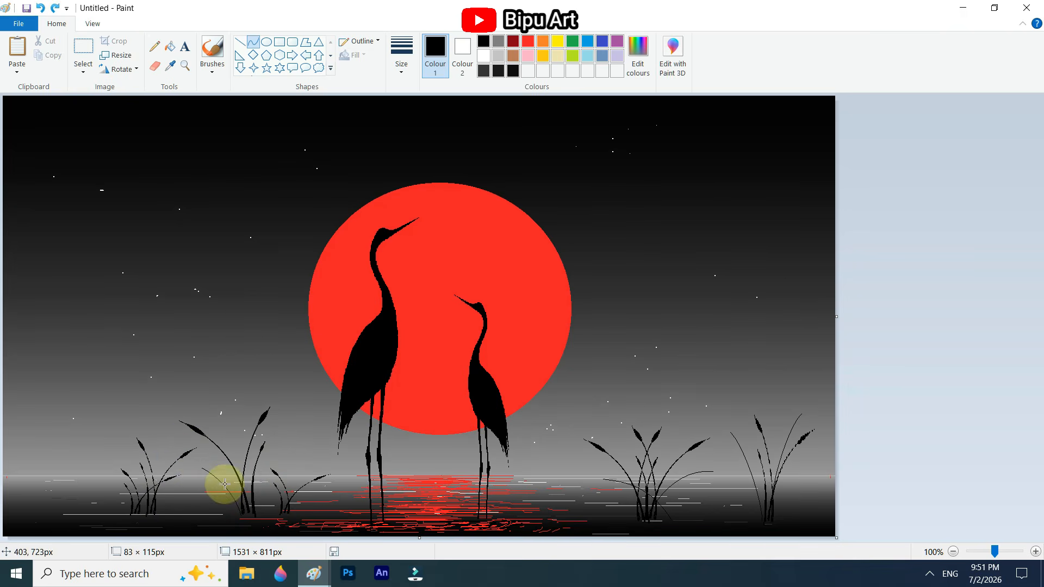
# Step: Set the Curve to the thinnest line and draw arching black leaves on both sides of the leftmost reed clump
pyautogui.click(401, 52)
pyautogui.click(419, 121)
pyautogui.click(363, 41)
pyautogui.click(403, 44)
pyautogui.click(419, 94)
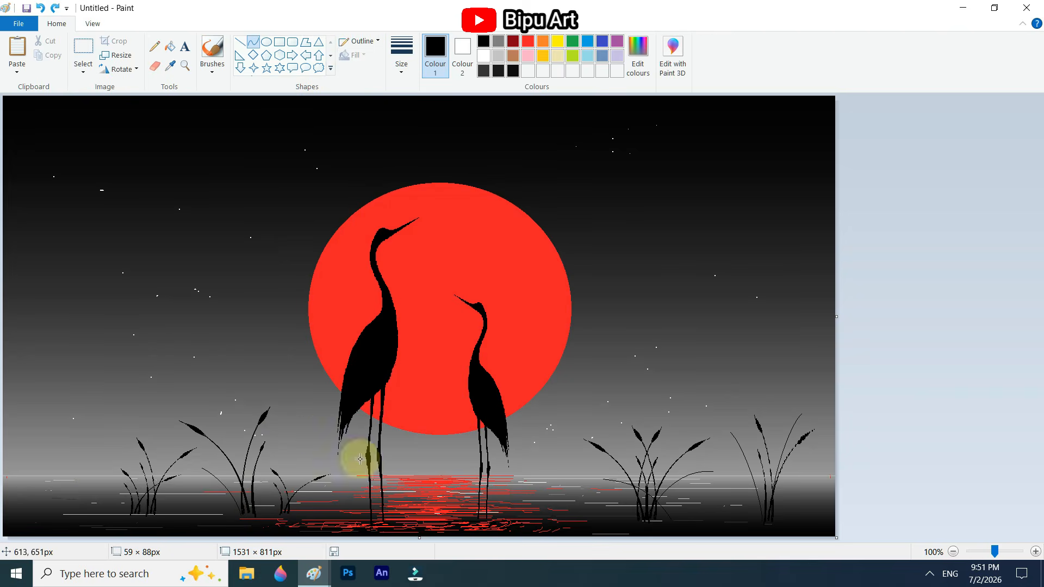
pyautogui.moveTo(98, 442); pyautogui.dragTo(127, 513)
pyautogui.moveTo(105, 455)
pyautogui.mouseDown()
pyautogui.moveTo(123, 476)
pyautogui.moveTo(123, 464)
pyautogui.moveTo(122, 514)
pyautogui.moveTo(116, 485)
pyautogui.mouseUp()
pyautogui.moveTo(190, 497)
pyautogui.mouseDown()
pyautogui.moveTo(162, 513)
pyautogui.moveTo(162, 498)
pyautogui.mouseUp()
# Step: Draw a short drooping black leaf at the left base of each of the two reed plants right of the cranes
pyautogui.moveTo(601, 495); pyautogui.dragTo(627, 514)
pyautogui.moveTo(607, 497); pyautogui.dragTo(621, 498)
pyautogui.moveTo(723, 485); pyautogui.dragTo(750, 514)
pyautogui.moveTo(733, 496); pyautogui.dragTo(743, 489)
# Step: Shade the water around the reed bases with black Pencil strokes and add small grey ripples
pyautogui.click(153, 46)
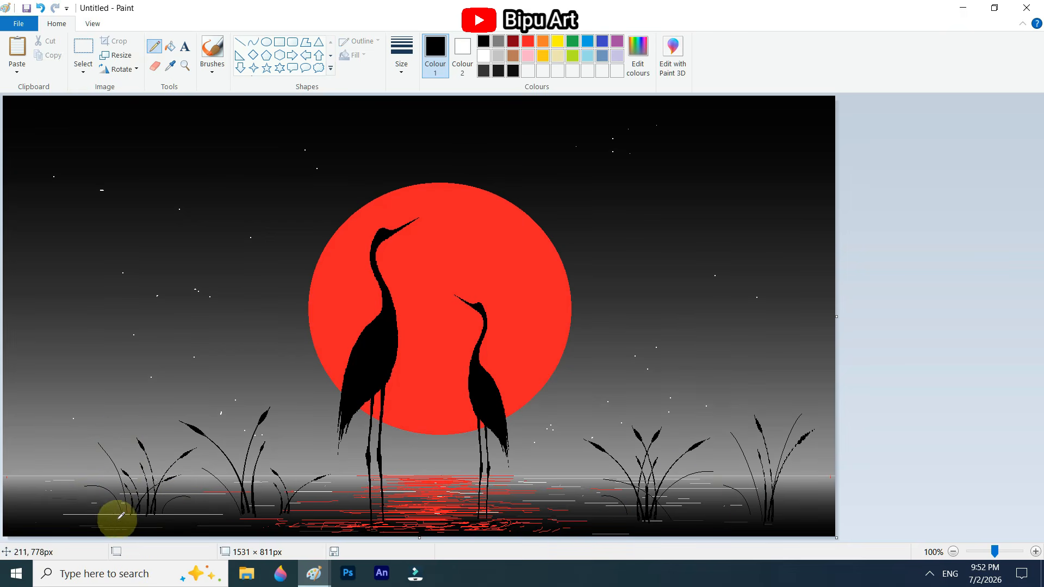
pyautogui.moveTo(117, 516); pyautogui.dragTo(111, 517)
pyautogui.moveTo(254, 514); pyautogui.dragTo(229, 513)
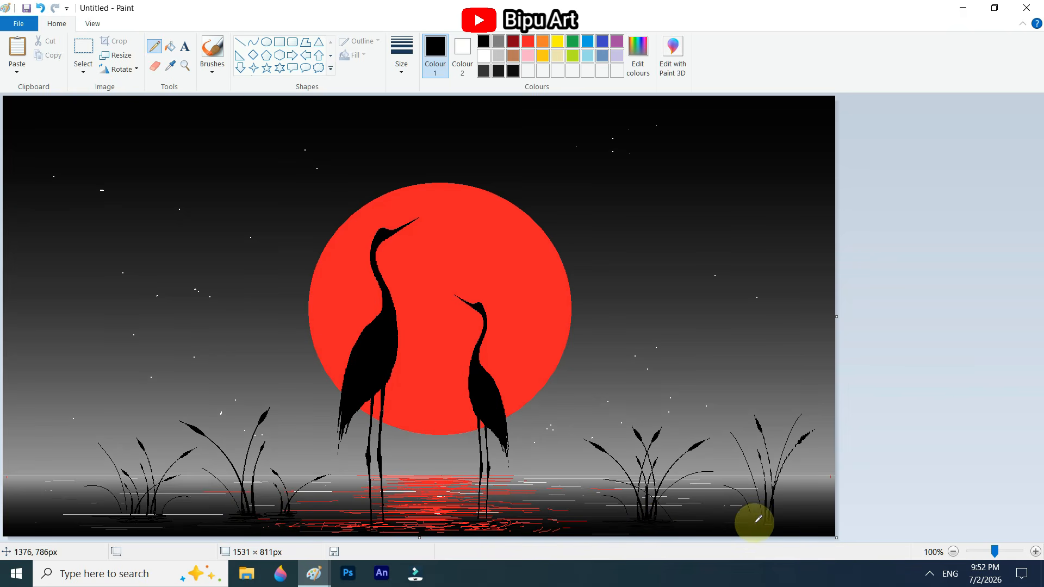
pyautogui.click(498, 46)
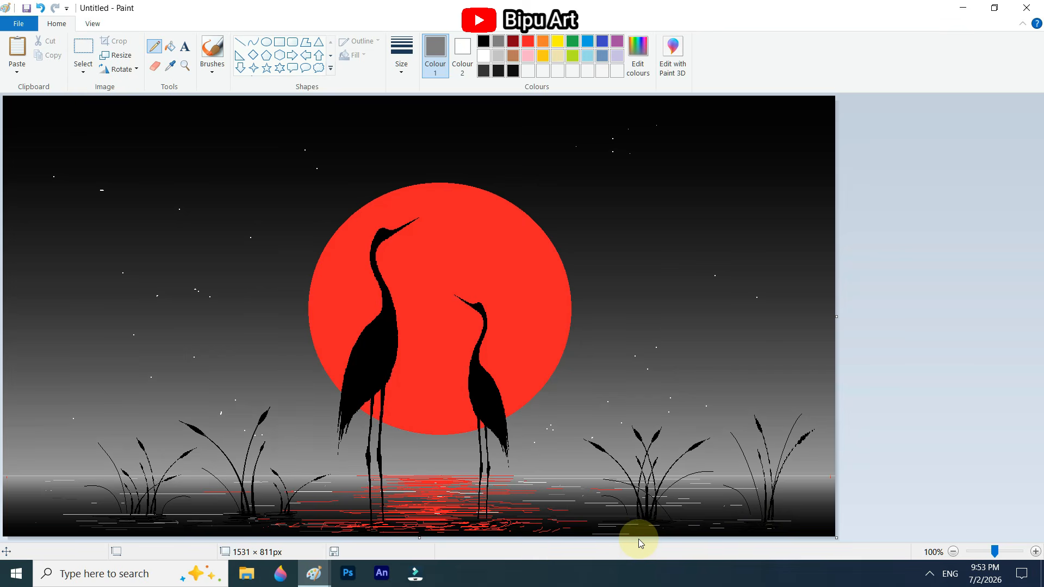
# Step: Dot small white Pencil stars over the sky right of the moon and above the left-hand reeds
pyautogui.click(484, 57)
pyautogui.click(692, 256)
pyautogui.click(718, 209)
pyautogui.click(710, 130)
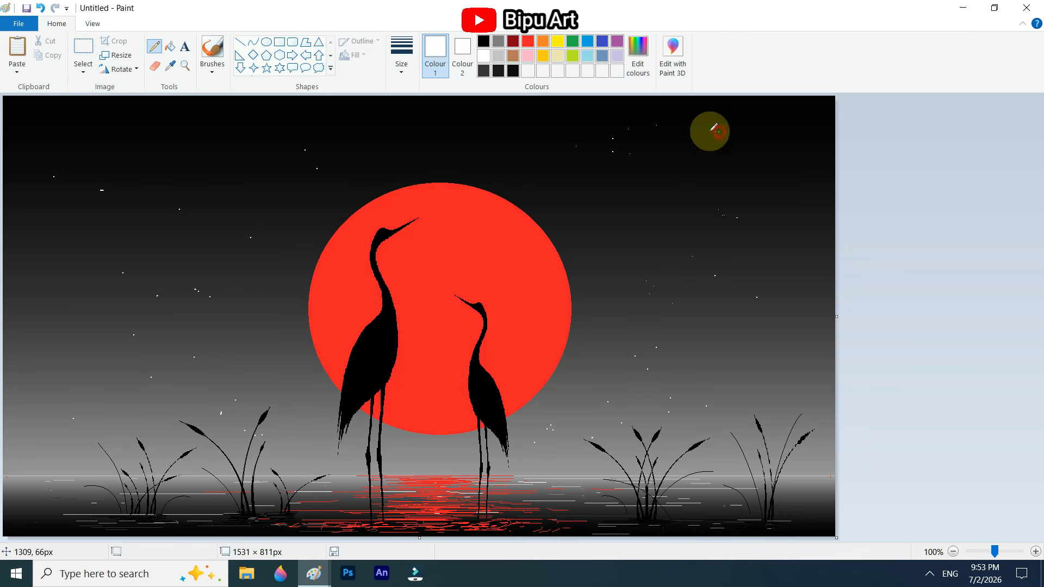
pyautogui.click(631, 215)
pyautogui.click(126, 401)
pyautogui.click(64, 457)
pyautogui.click(35, 432)
# Step: Draw clusters of curved black Pencil grass blades in the lower left and lower right corners of the water
pyautogui.click(483, 41)
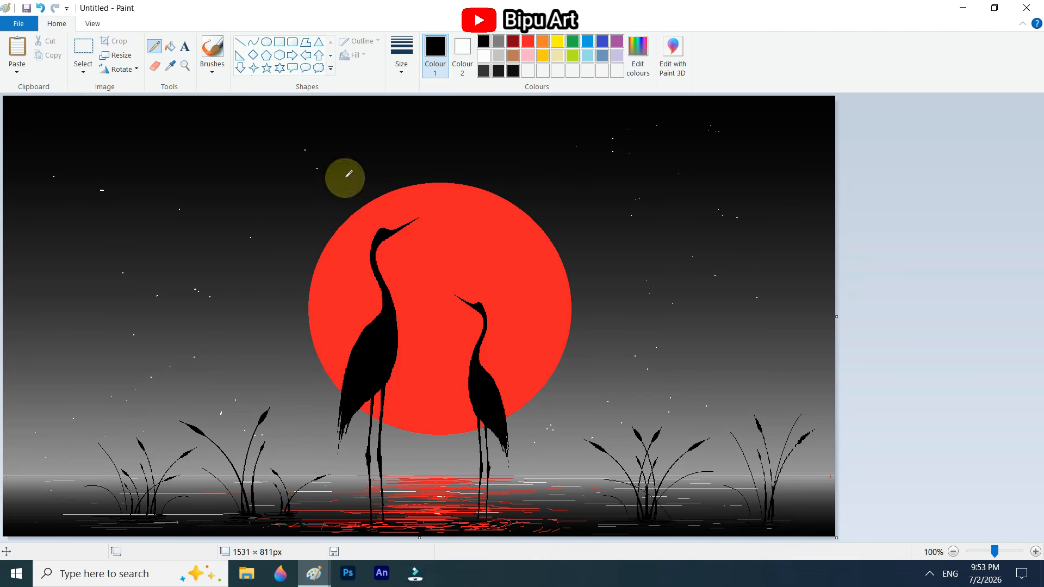
pyautogui.moveTo(12, 508)
pyautogui.mouseDown()
pyautogui.moveTo(65, 440)
pyautogui.moveTo(51, 473)
pyautogui.mouseUp()
pyautogui.moveTo(27, 516); pyautogui.dragTo(68, 494)
pyautogui.moveTo(7, 508); pyautogui.dragTo(13, 437)
pyautogui.moveTo(821, 522); pyautogui.dragTo(821, 439)
pyautogui.moveTo(823, 516); pyautogui.dragTo(834, 454)
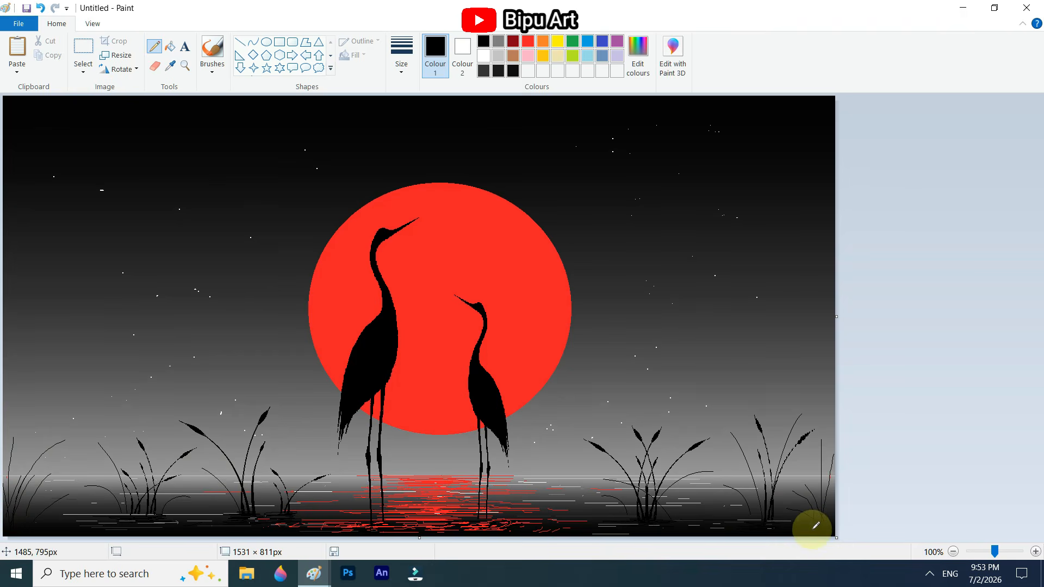
pyautogui.moveTo(826, 530); pyautogui.dragTo(830, 492)
pyautogui.moveTo(12, 528); pyautogui.dragTo(37, 508)
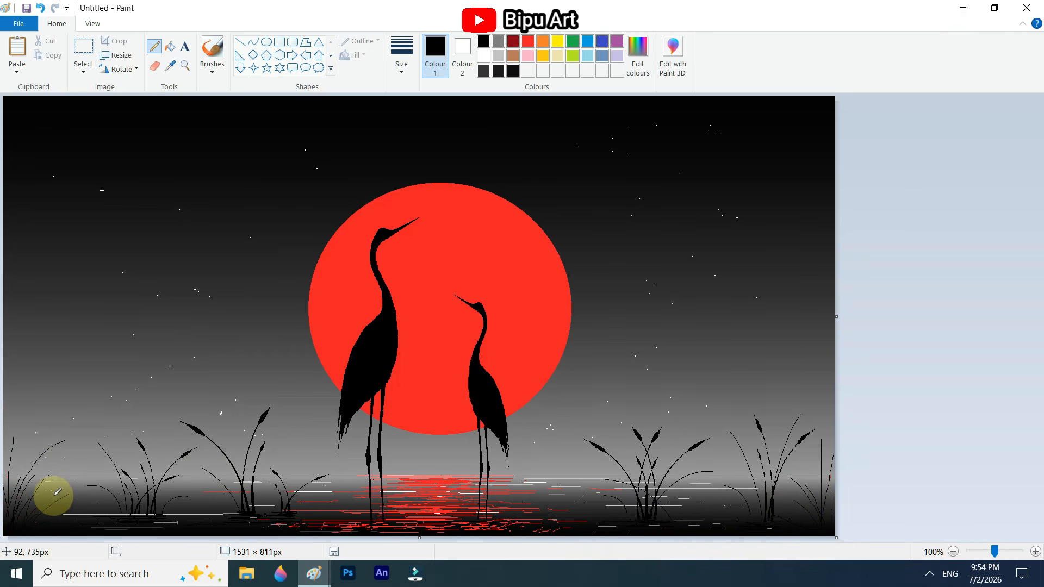
pyautogui.moveTo(822, 534); pyautogui.dragTo(817, 533)
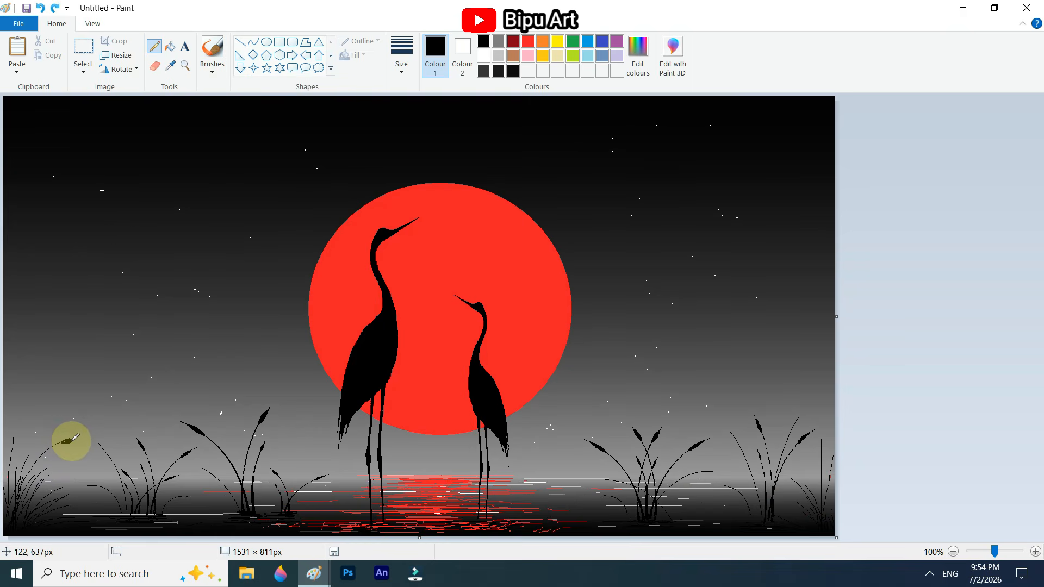
# Step: Pencil black seed heads onto the tips of the corner grass blades, undoing a misplaced stroke
pyautogui.moveTo(72, 441); pyautogui.dragTo(73, 439)
pyautogui.moveTo(64, 487); pyautogui.dragTo(60, 489)
pyautogui.hotkey('ctrl', 'z')
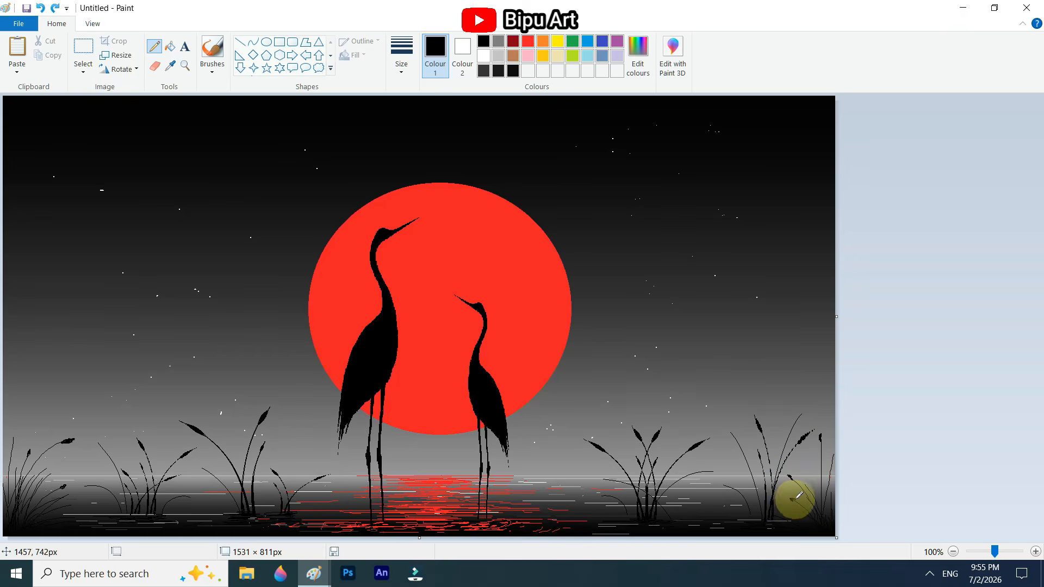
# Step: Scatter more small white Pencil stars around the moon and across both sides of the sky
pyautogui.click(585, 219)
pyautogui.click(575, 228)
pyautogui.click(402, 134)
pyautogui.click(193, 131)
pyautogui.click(110, 283)
pyautogui.click(54, 392)
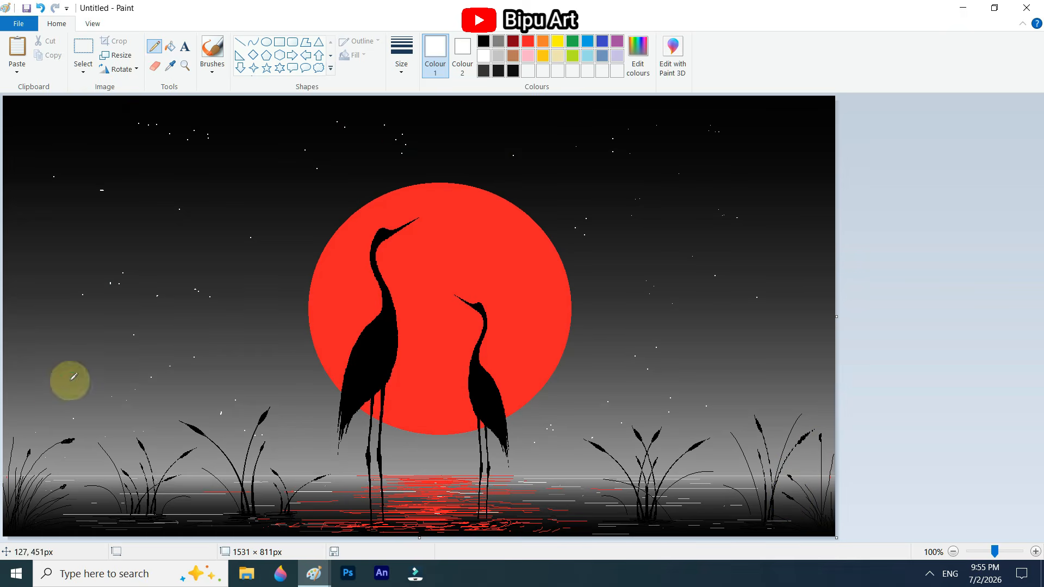
pyautogui.click(244, 381)
pyautogui.click(274, 373)
pyautogui.click(785, 376)
# Step: Set the Pencil to its thickest size and dot larger white stars across both sides of the sky
pyautogui.click(401, 54)
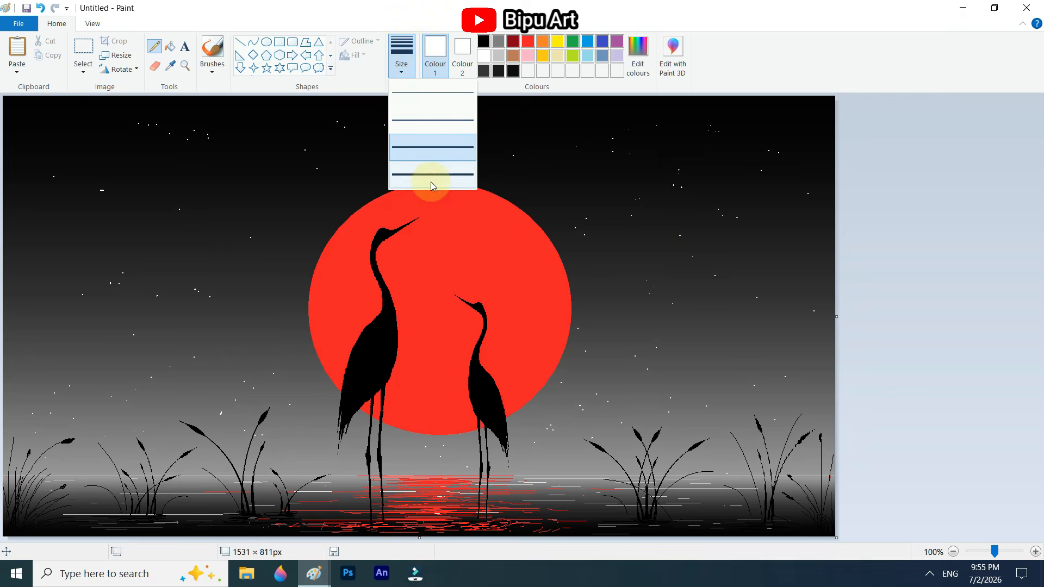
pyautogui.click(431, 182)
pyautogui.click(210, 271)
pyautogui.click(222, 410)
pyautogui.click(69, 142)
pyautogui.click(555, 416)
pyautogui.click(721, 388)
pyautogui.click(731, 329)
# Step: Draw a small white four-point star near the moon's upper-left edge and adjust the shape's outline setting
pyautogui.click(253, 67)
pyautogui.moveTo(277, 187); pyautogui.dragTo(285, 195)
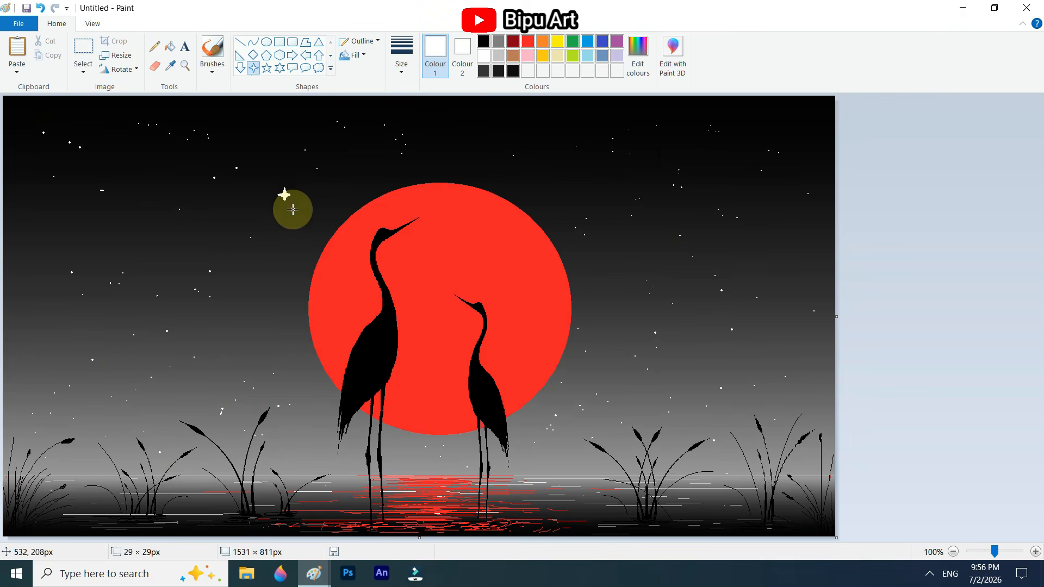
pyautogui.click(359, 41)
pyautogui.click(364, 56)
# Step: Draw seven more white four-point stars about 14 × 14 px, three left and four right of the moon's centre
pyautogui.moveTo(324, 144); pyautogui.dragTo(331, 152)
pyautogui.moveTo(141, 261); pyautogui.dragTo(149, 268)
pyautogui.moveTo(172, 383); pyautogui.dragTo(179, 391)
pyautogui.moveTo(646, 176); pyautogui.dragTo(654, 184)
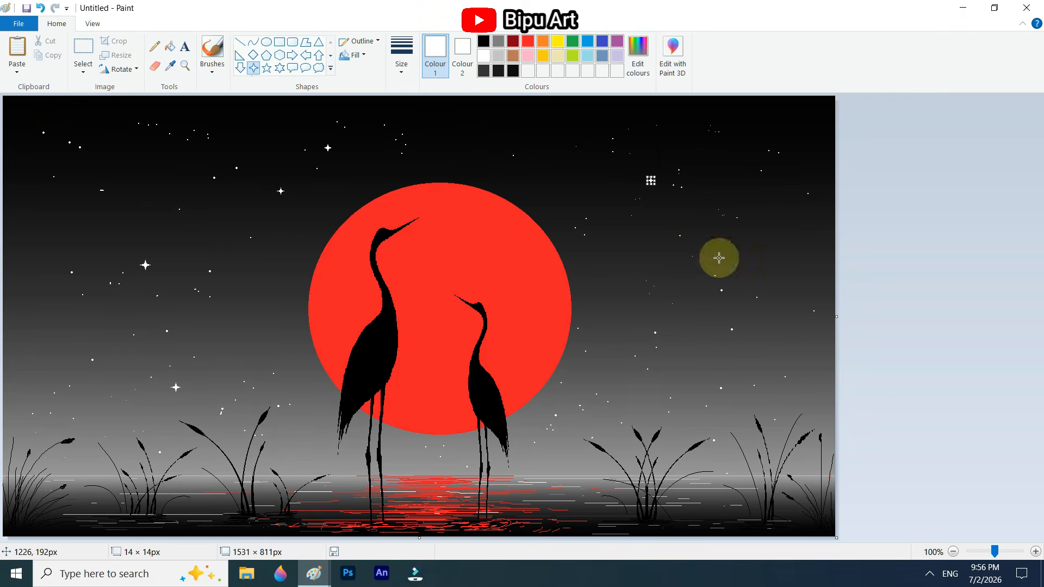
pyautogui.moveTo(760, 308); pyautogui.dragTo(767, 316)
pyautogui.moveTo(731, 375); pyautogui.dragTo(738, 383)
pyautogui.moveTo(649, 385); pyautogui.dragTo(656, 392)
# Step: Add the artist's signature in white script text with a transparent background at the painting's lower right corner
pyautogui.moveTo(741, 516); pyautogui.dragTo(868, 524)
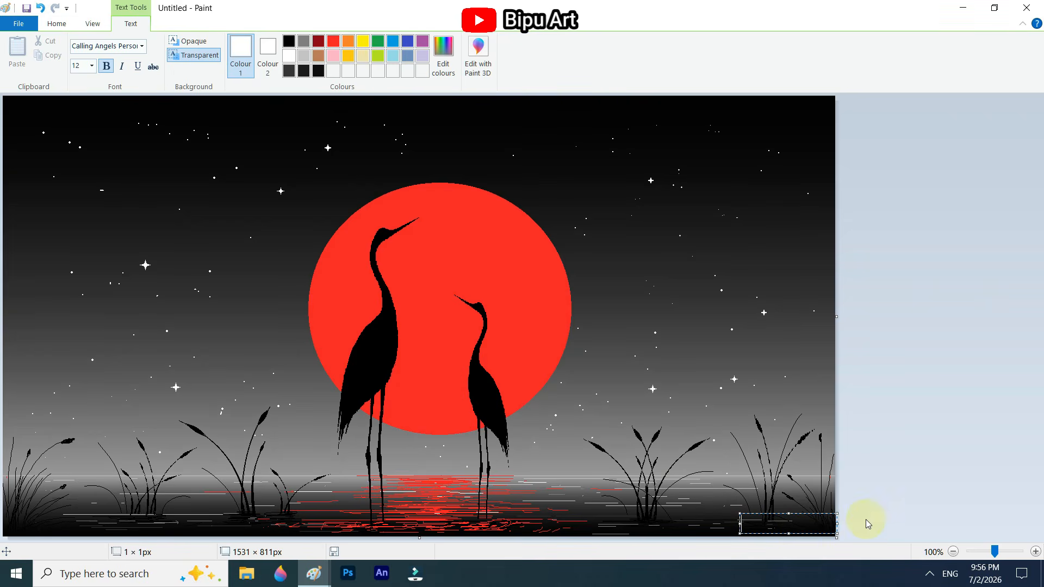
pyautogui.moveTo(785, 524); pyautogui.dragTo(764, 507)
pyautogui.click(937, 460)
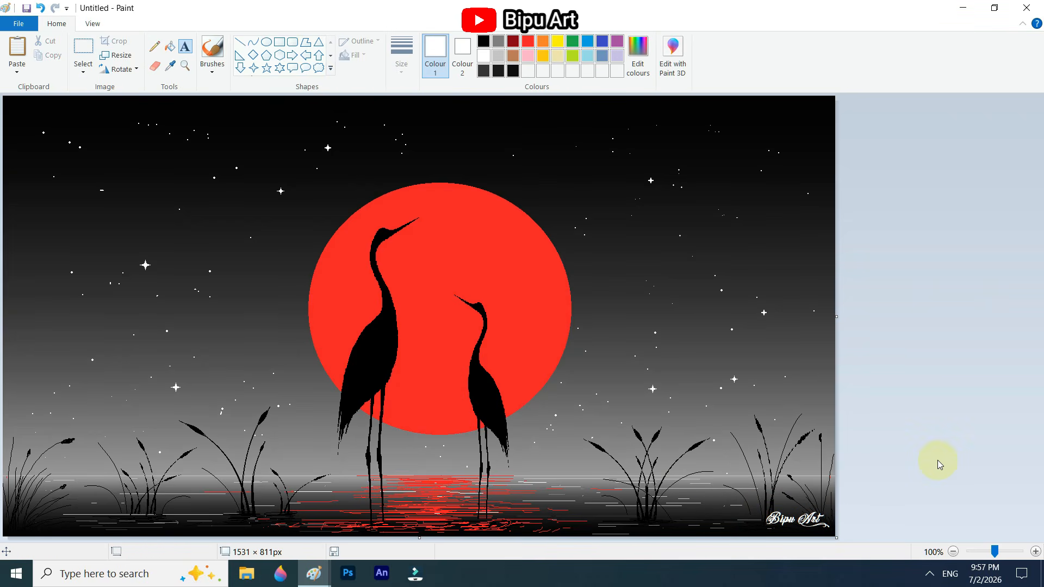